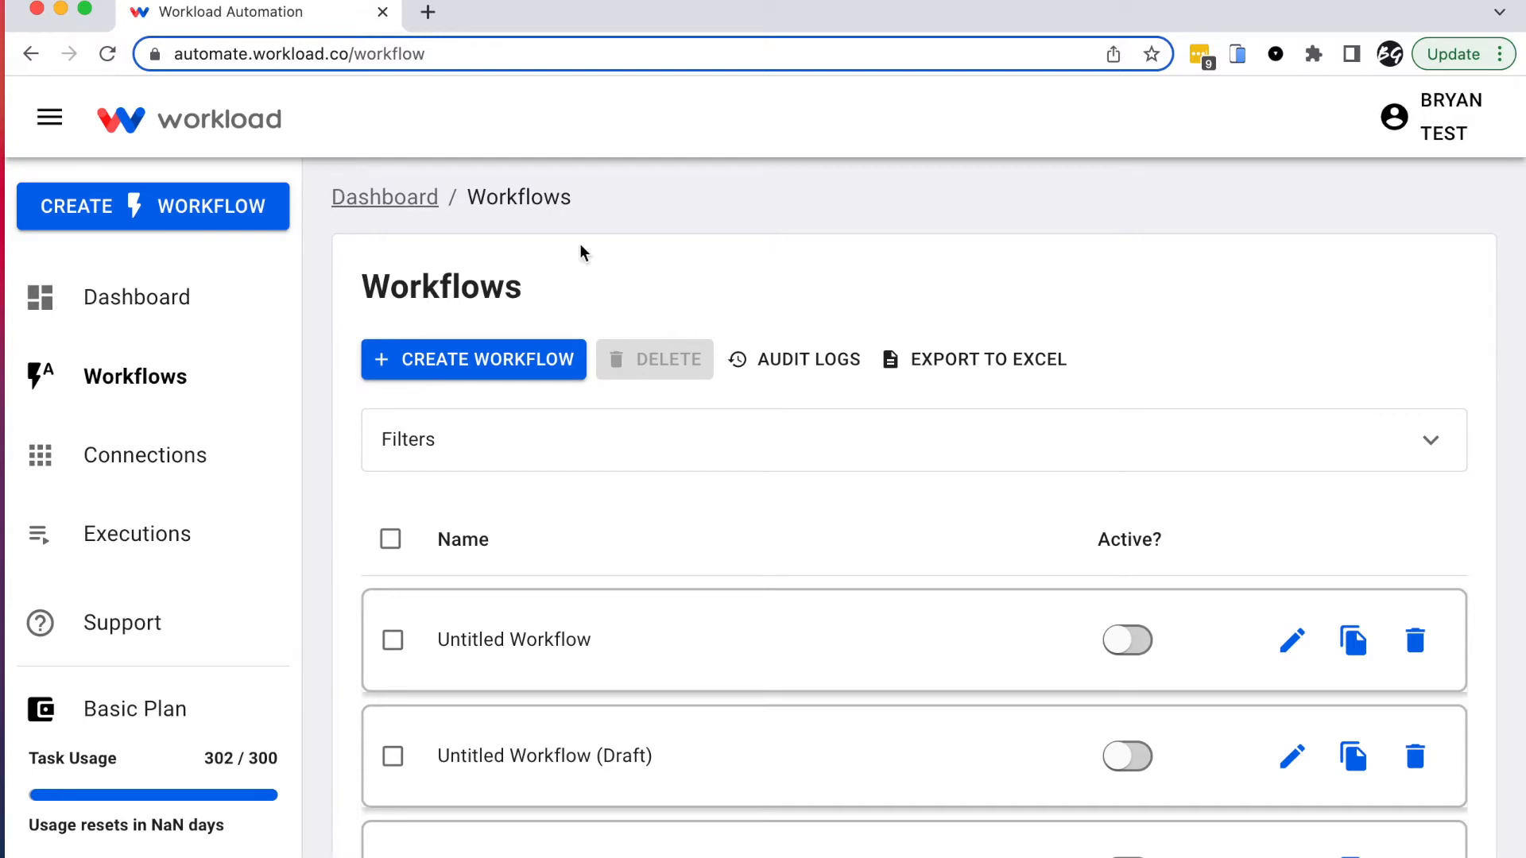
# Step: Start a new workflow with Create Workflow from the Workflows page
pyautogui.click(446, 354)
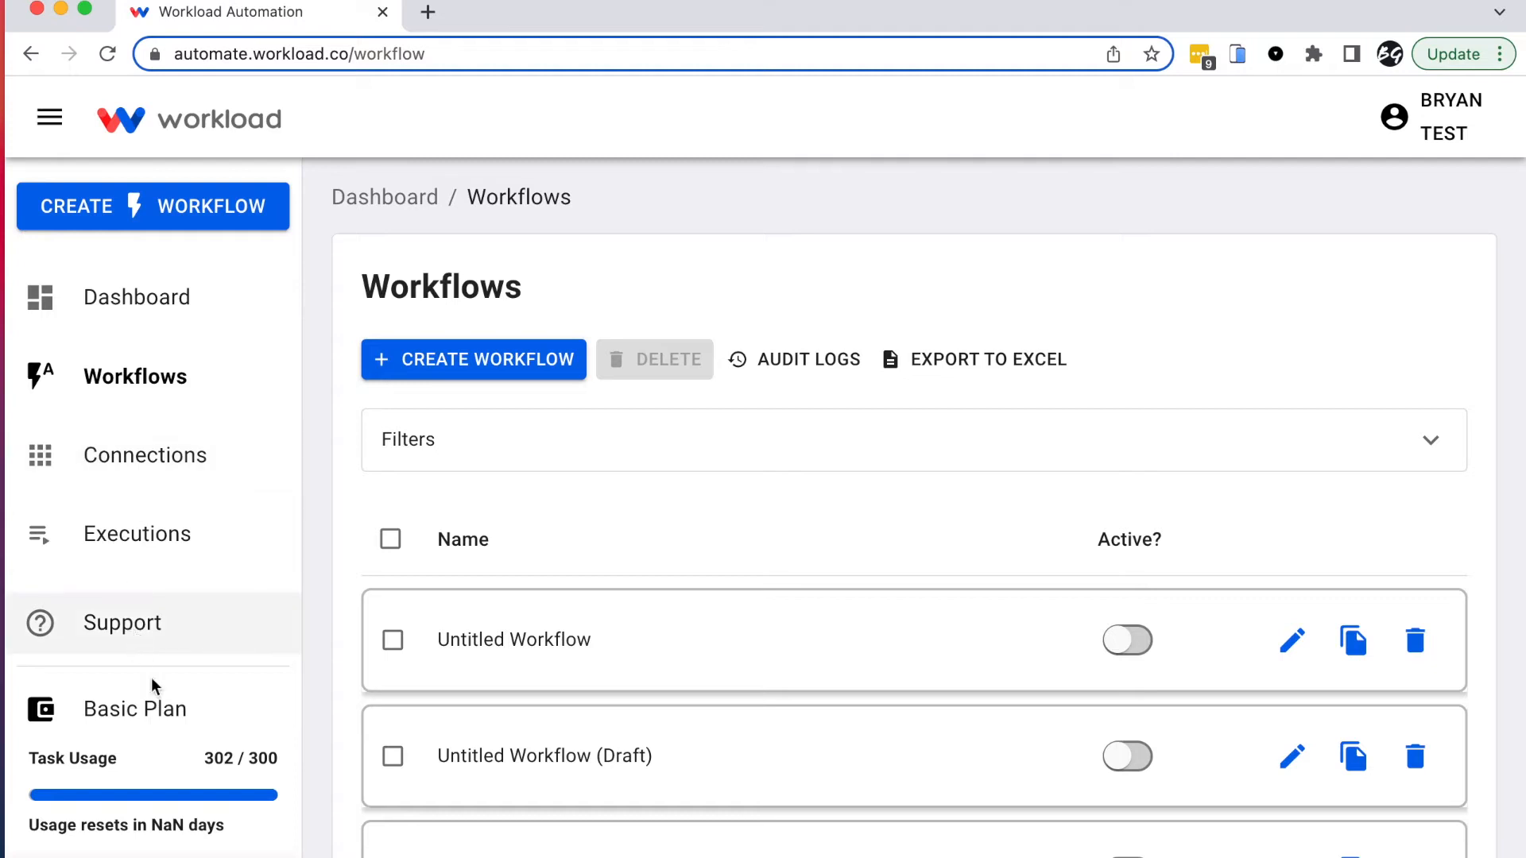
pyautogui.click(174, 211)
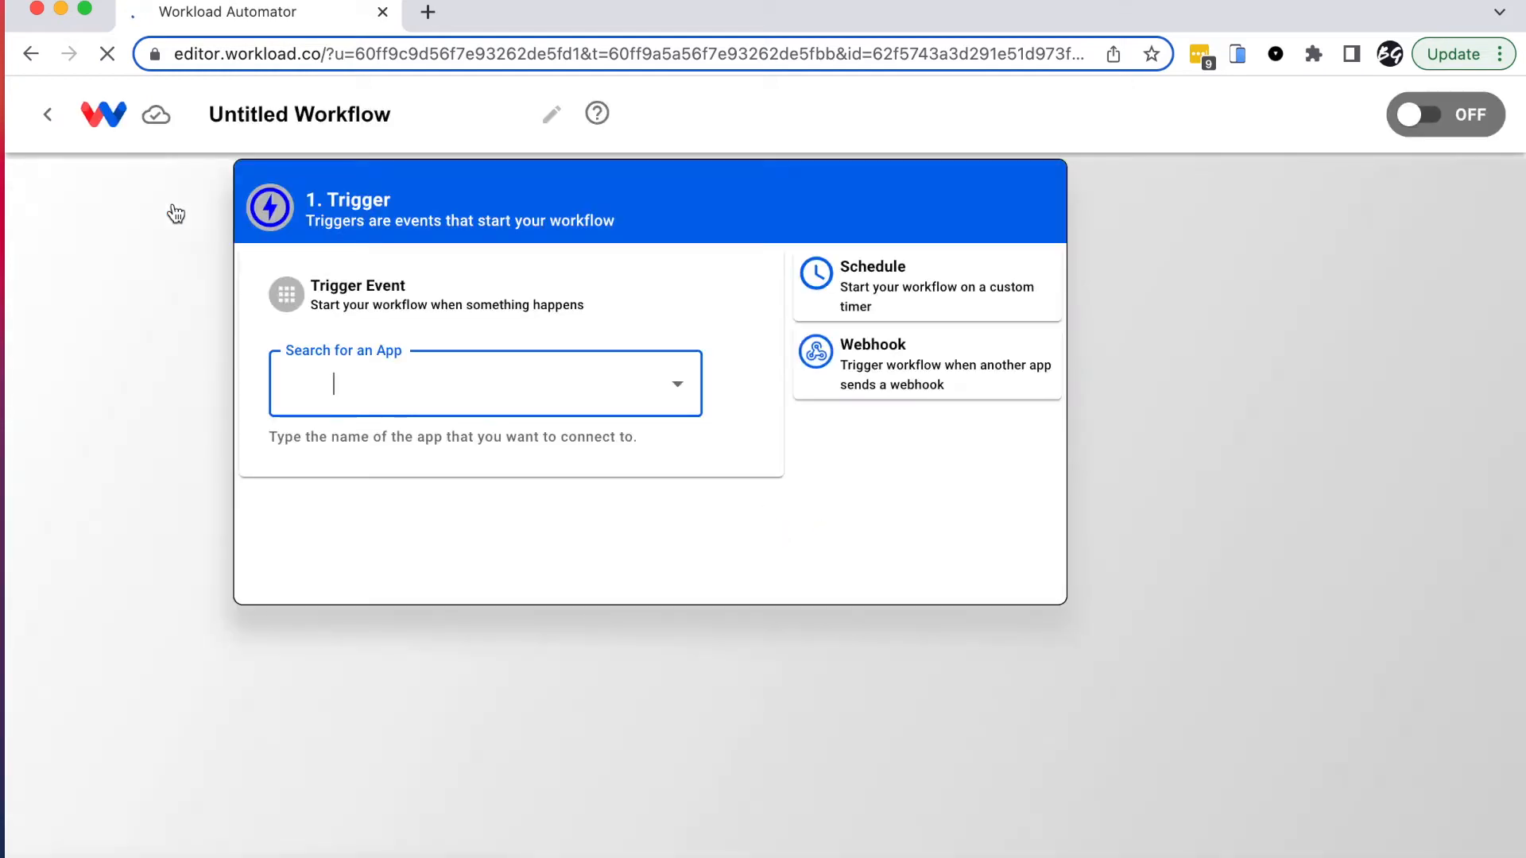
# Step: Set the trigger app to Google Gmail with the New Email event
pyautogui.click(399, 386)
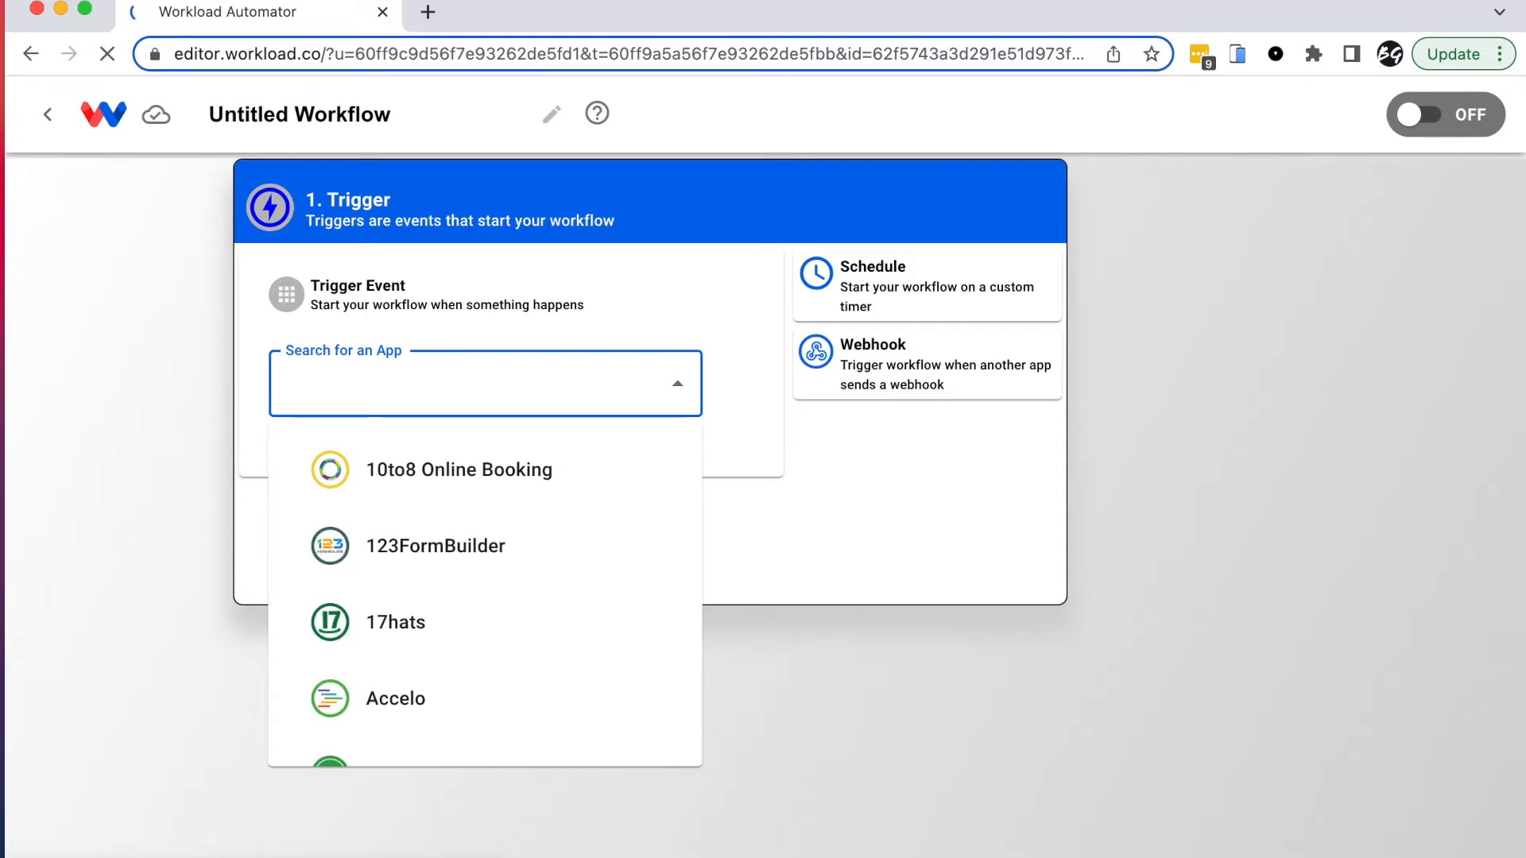
pyautogui.write('gmail')
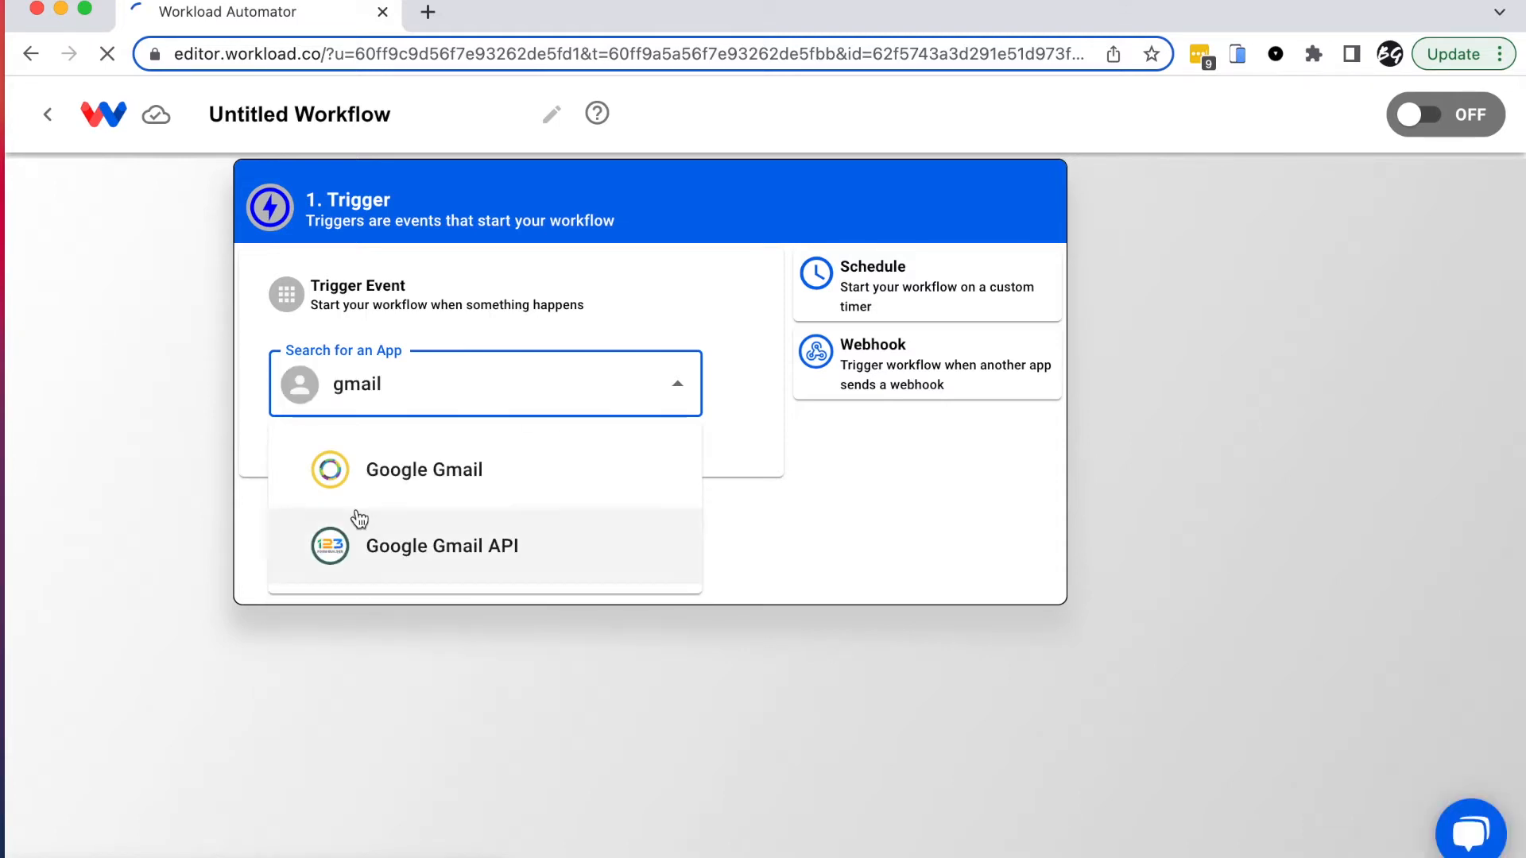
pyautogui.click(406, 476)
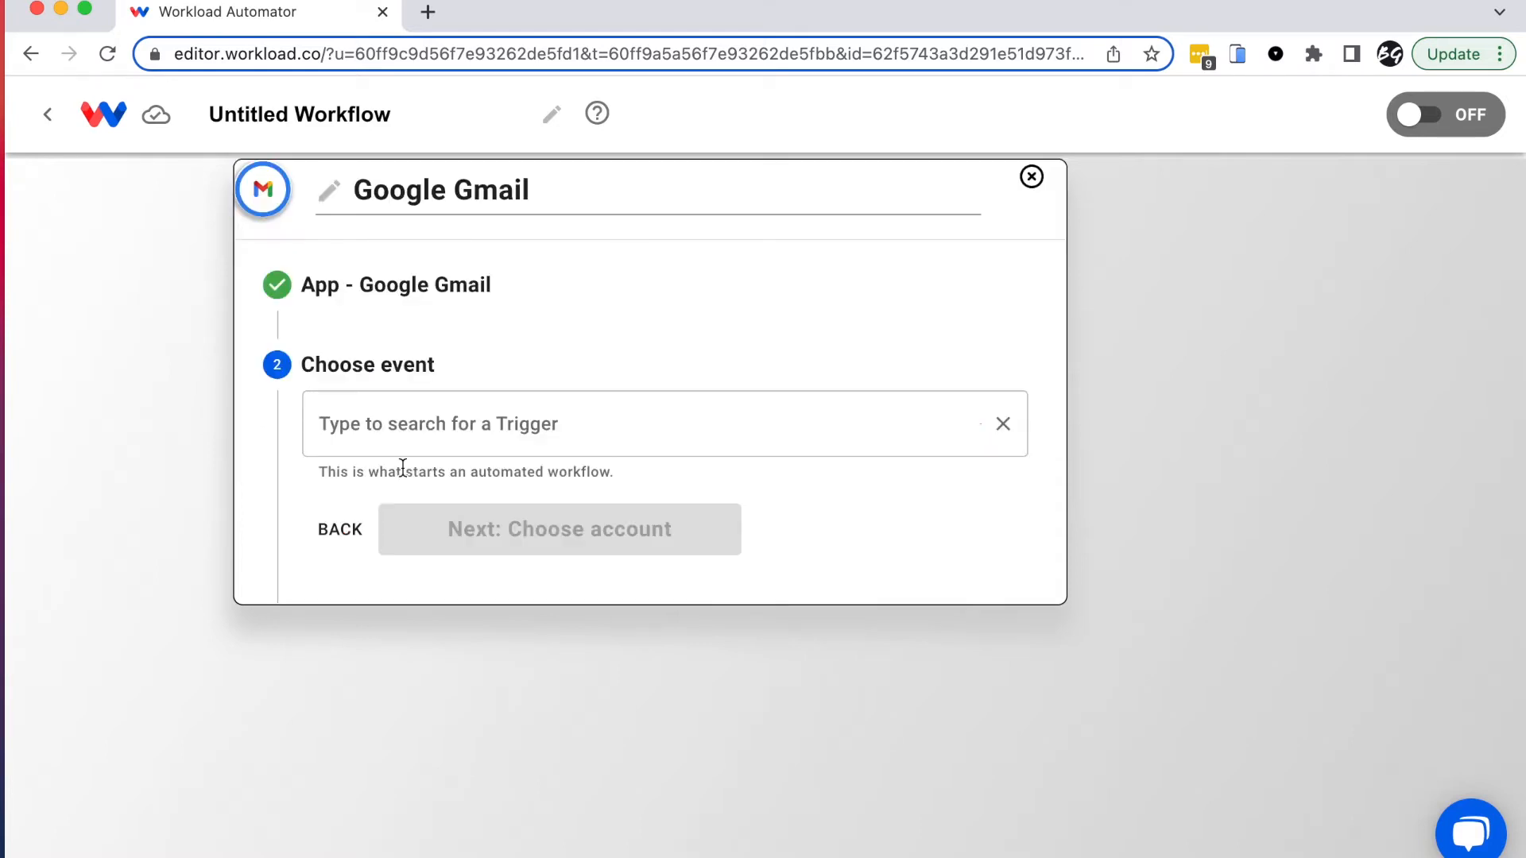
pyautogui.click(498, 453)
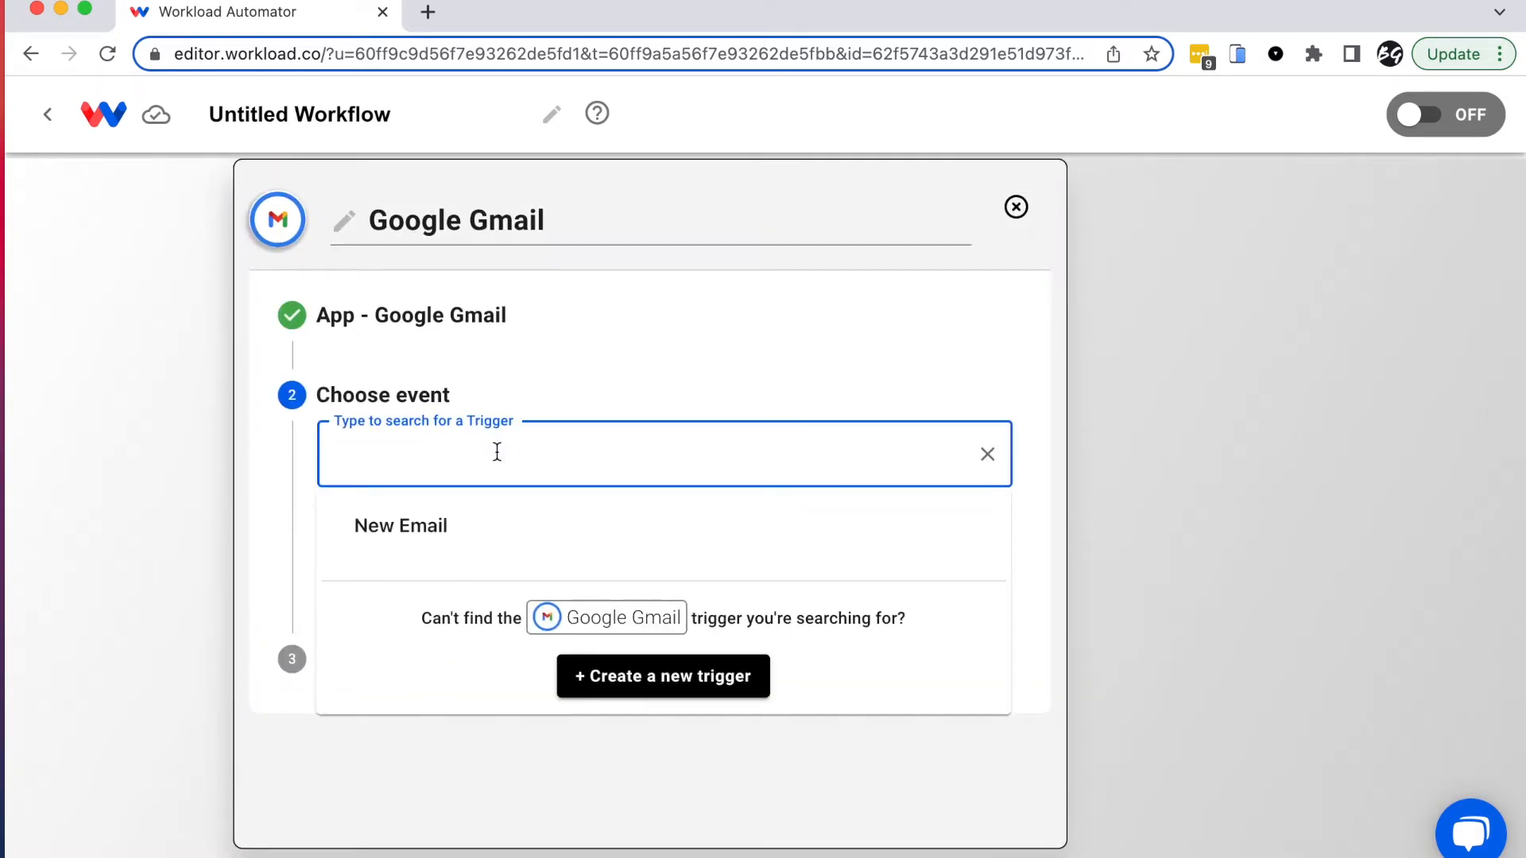
pyautogui.click(421, 537)
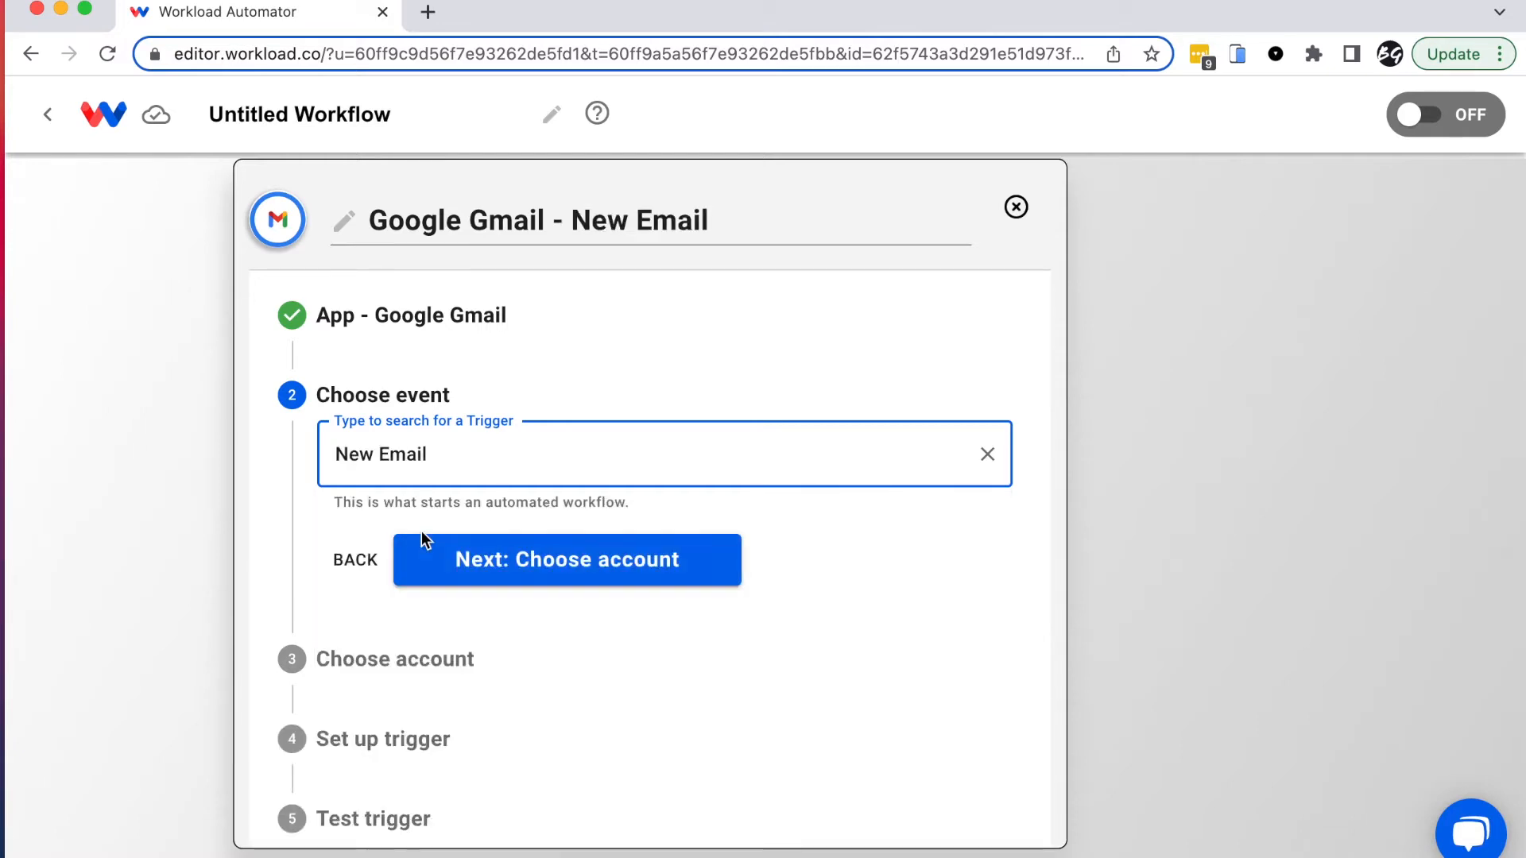
# Step: Link the connected Gmail account to the trigger and continue to trigger setup
pyautogui.click(569, 562)
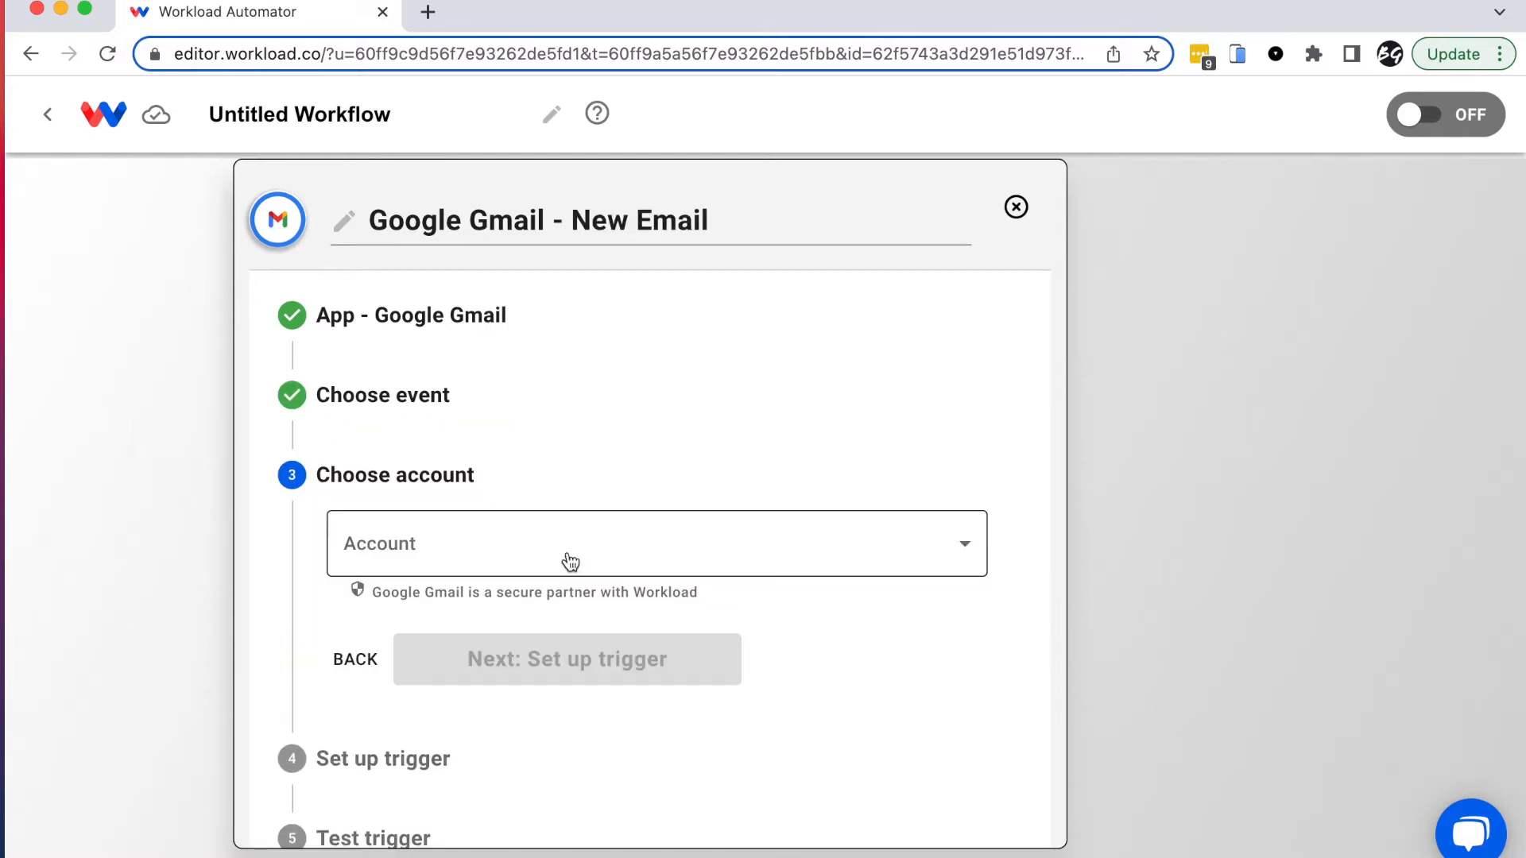
pyautogui.click(419, 546)
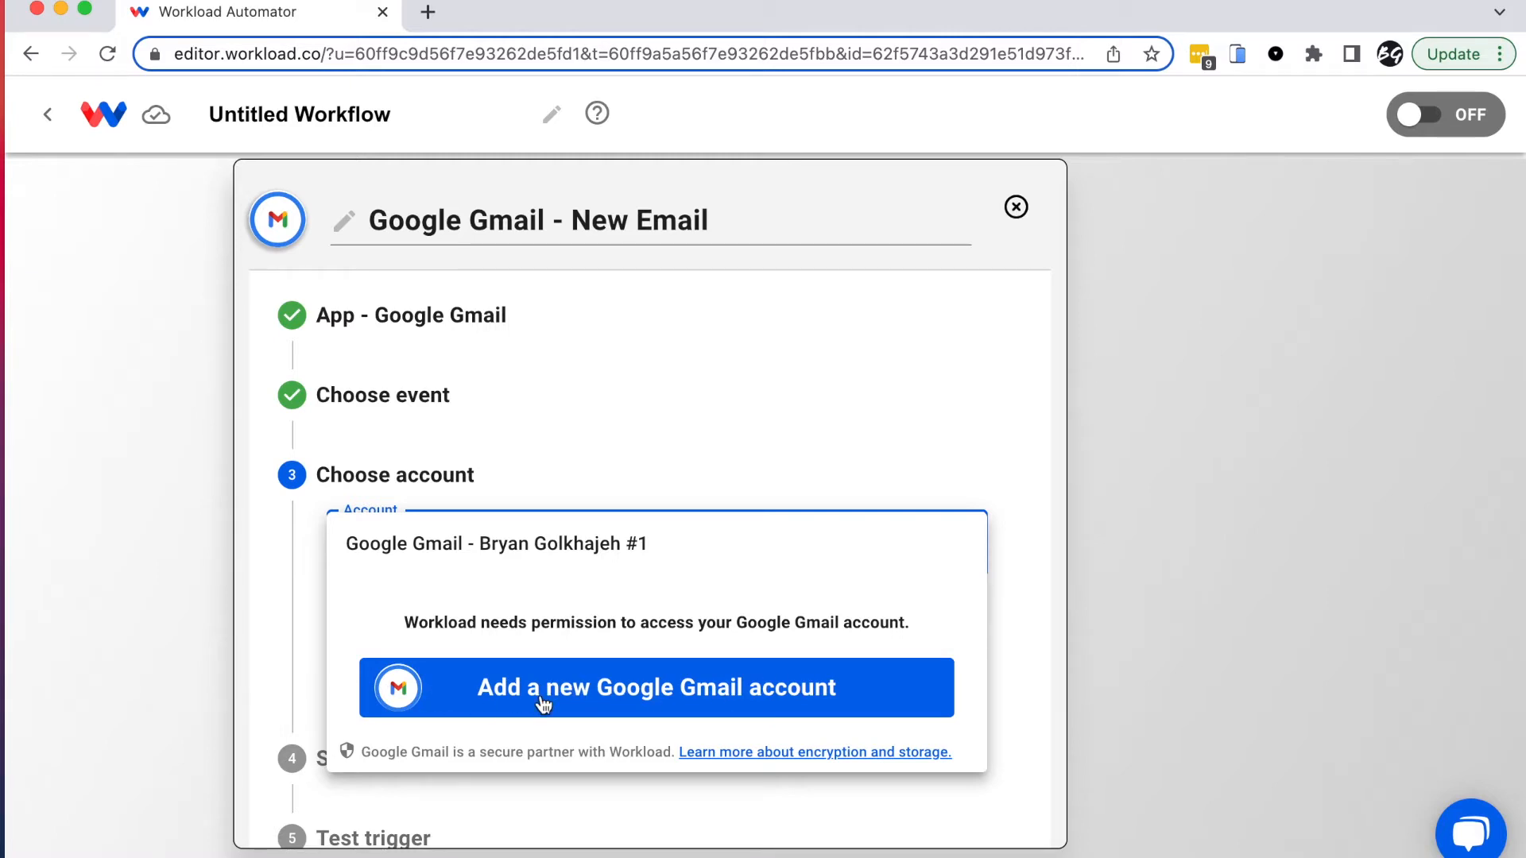
pyautogui.click(547, 550)
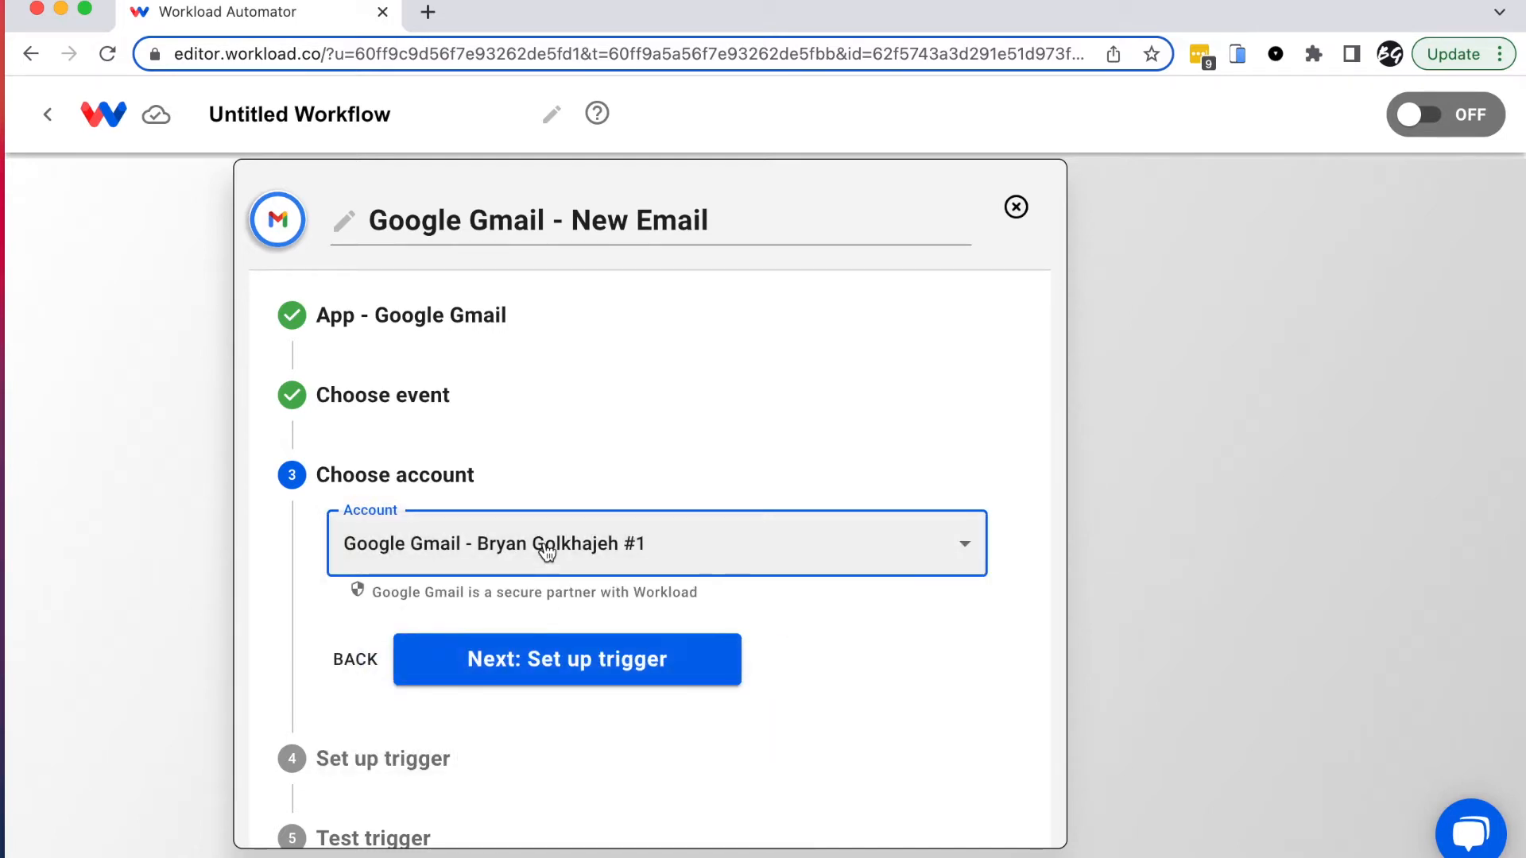
pyautogui.click(593, 687)
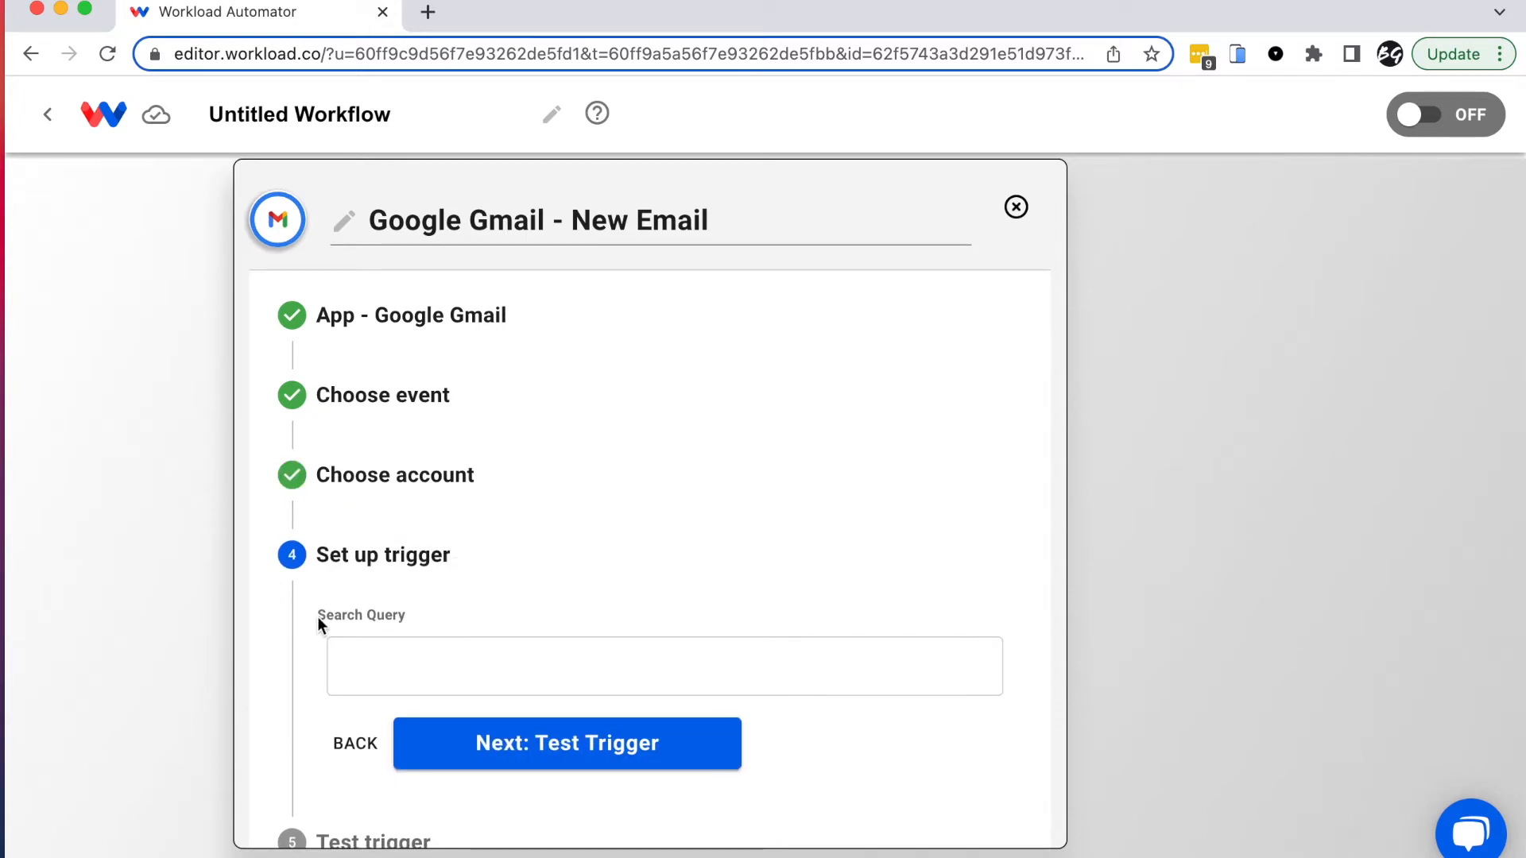
# Step: Enter a 'from:' search query with the sender's e-mail address for the trigger
pyautogui.click(390, 665)
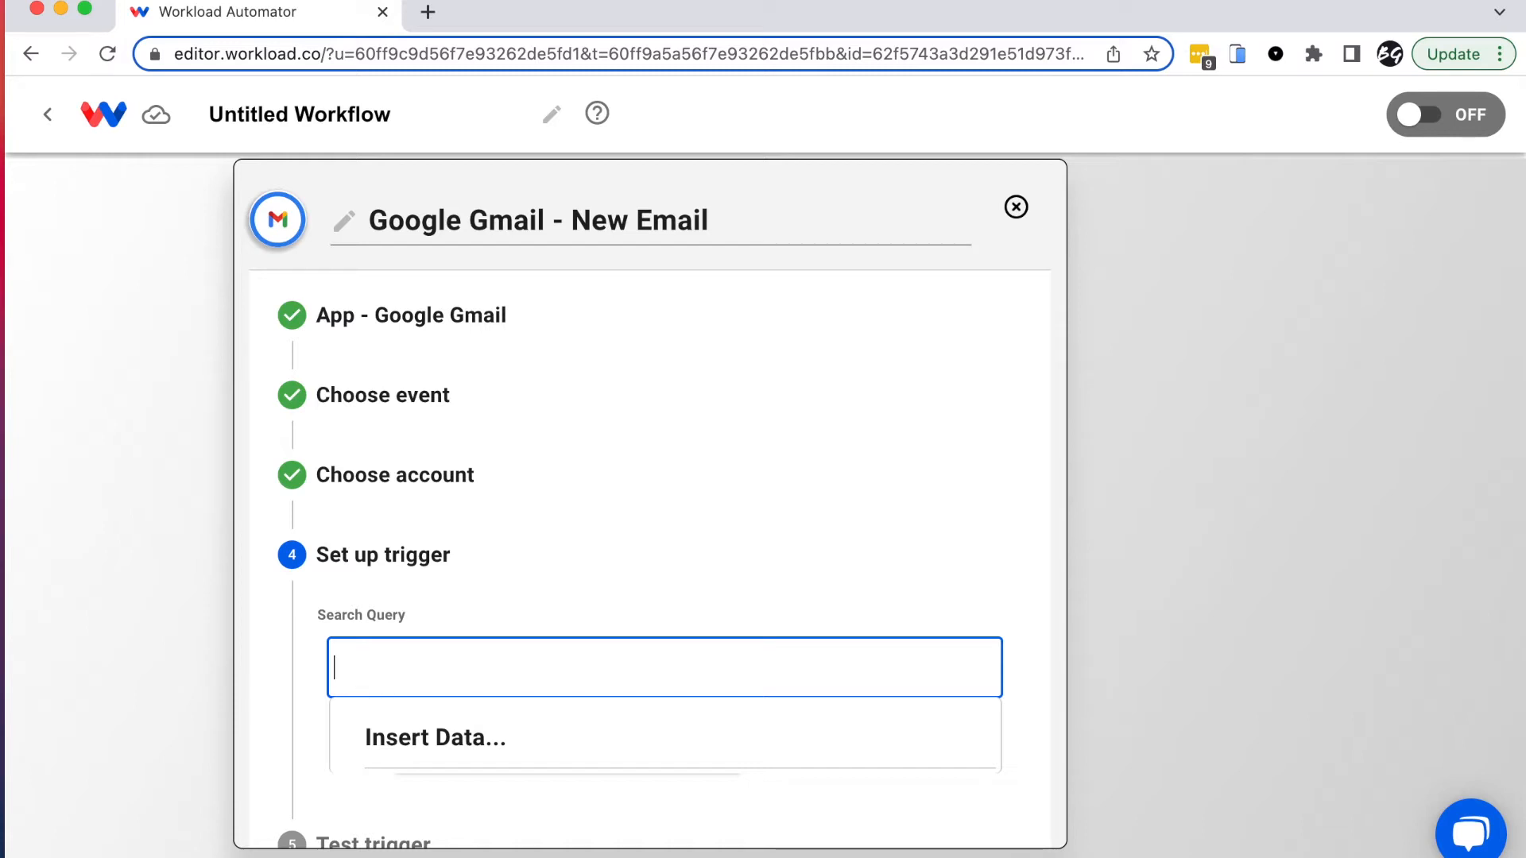
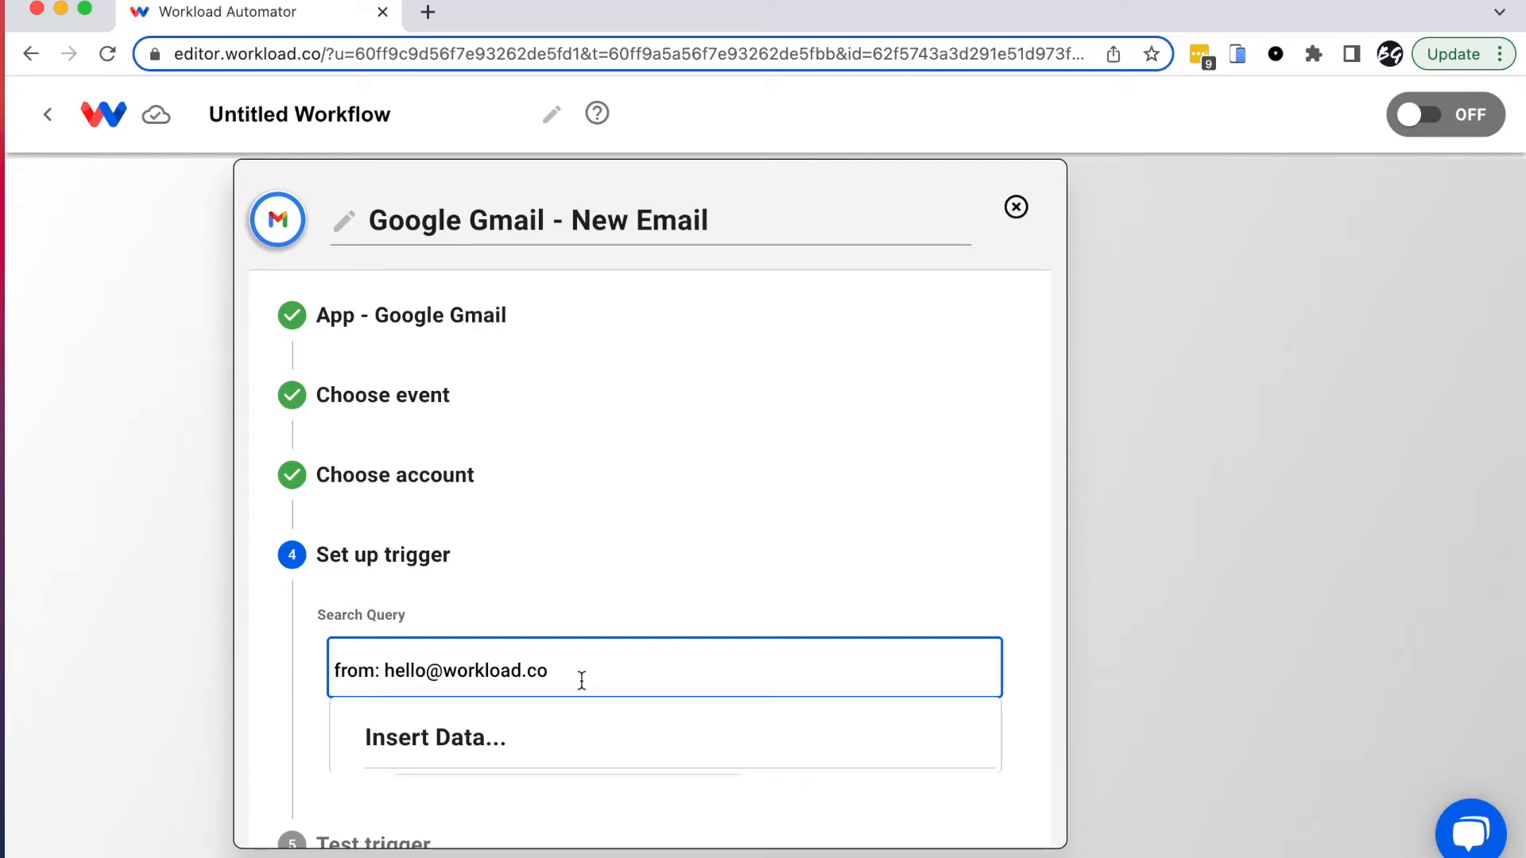
pyautogui.moveTo(379, 674); pyautogui.dragTo(303, 664)
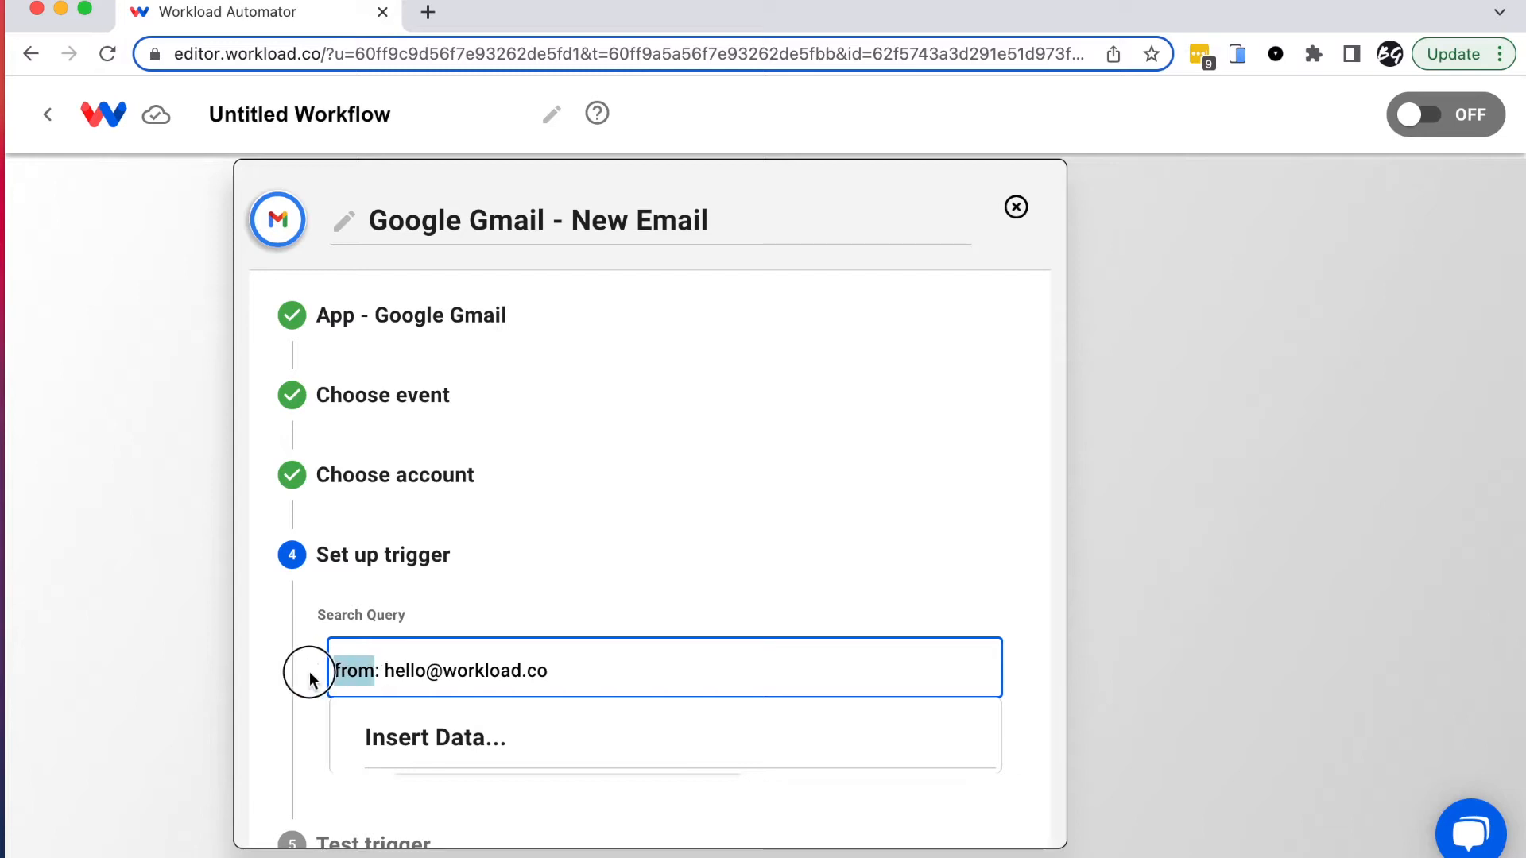
pyautogui.write('subject')
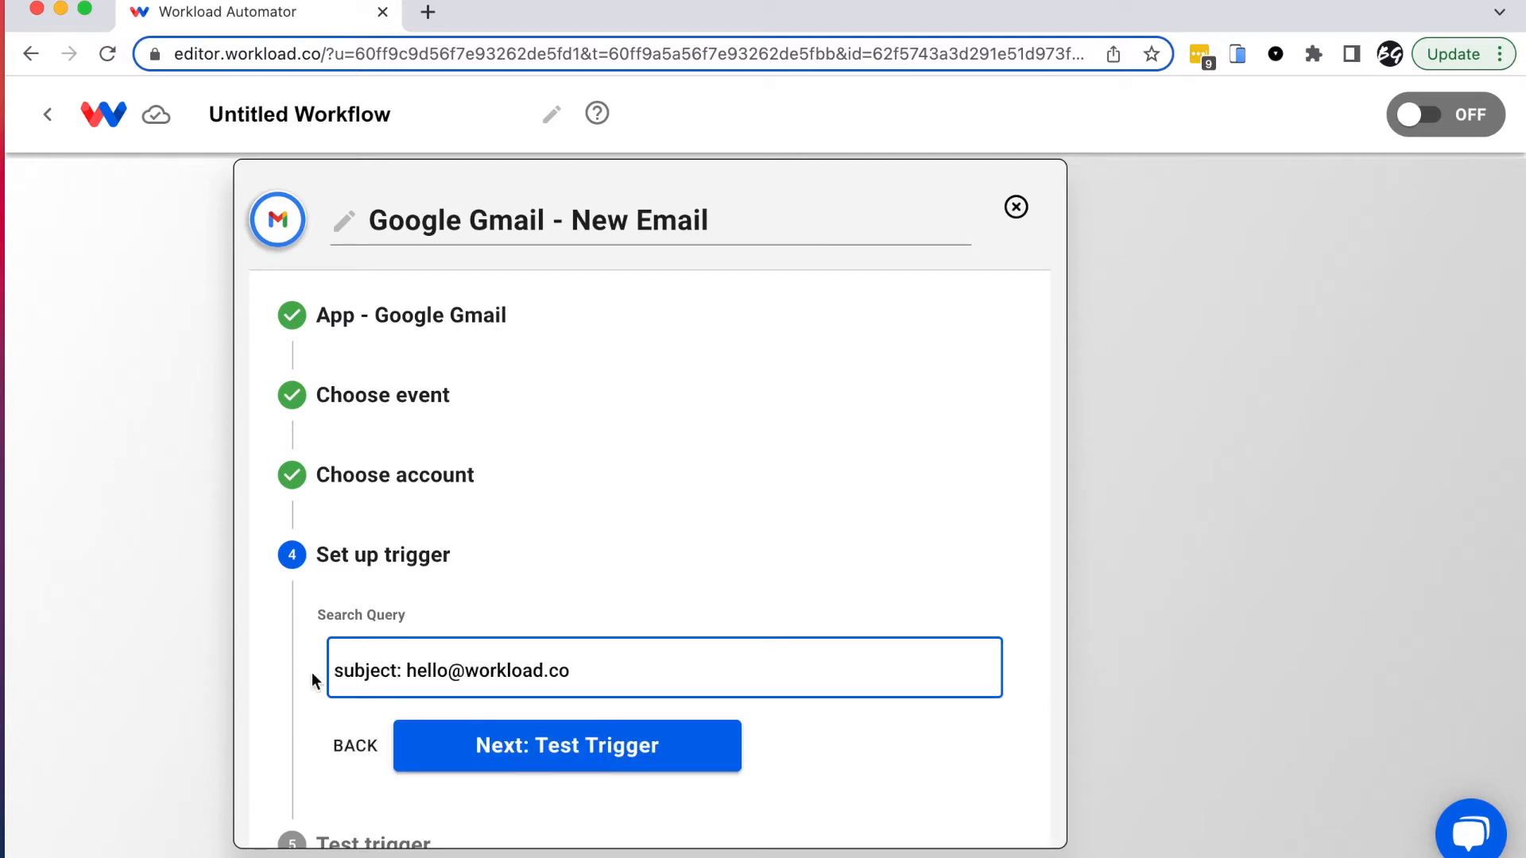
pyautogui.press('BackSpace')
pyautogui.press('BackSpace')
pyautogui.press('BackSpace')
pyautogui.press('BackSpace')
pyautogui.press('BackSpace')
pyautogui.press('BackSpace')
pyautogui.press('BackSpace')
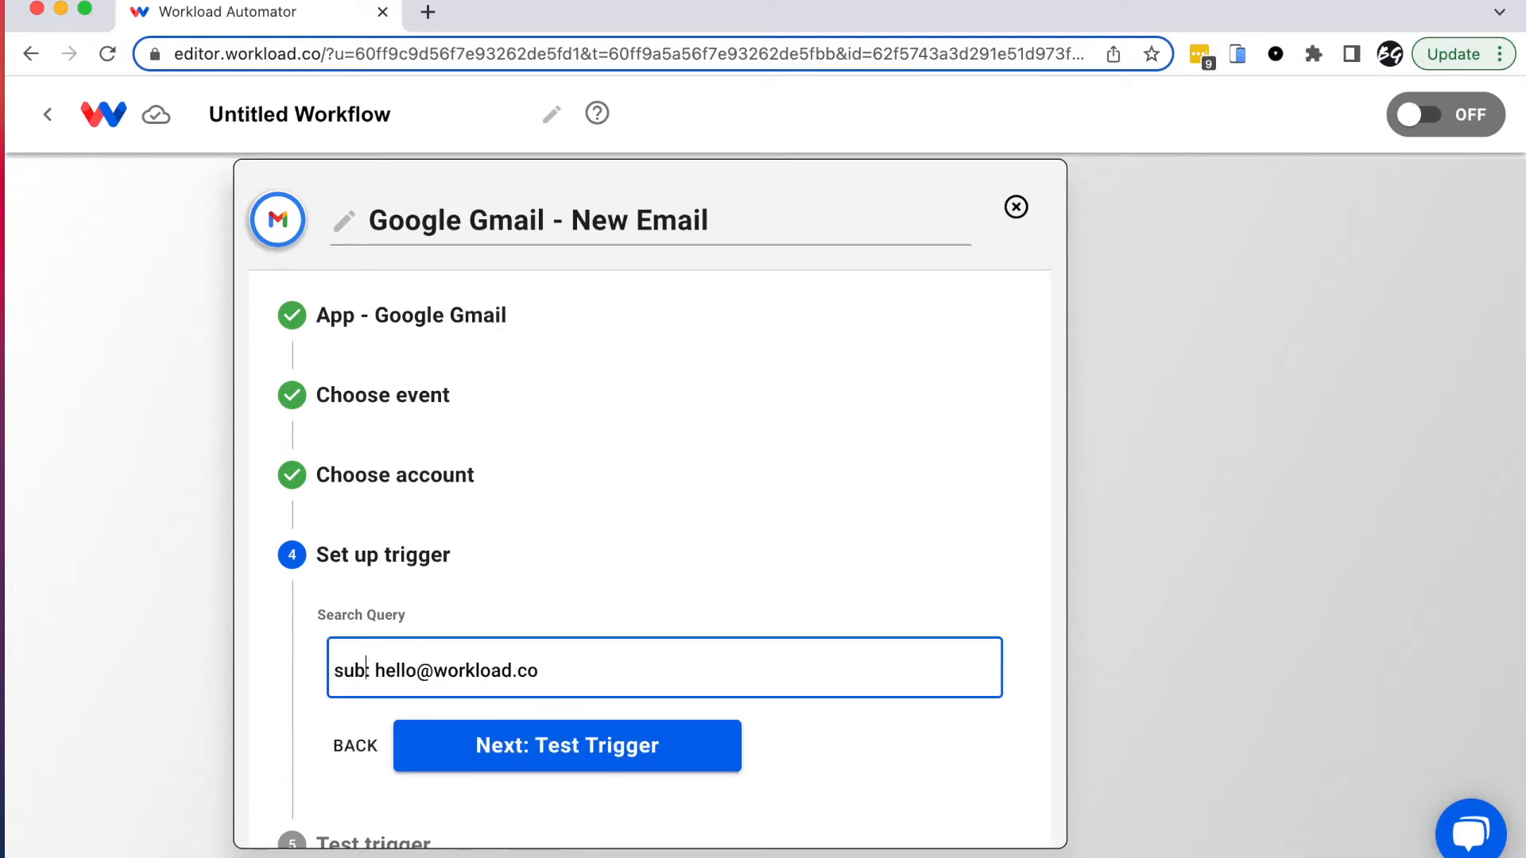
pyautogui.write('from')
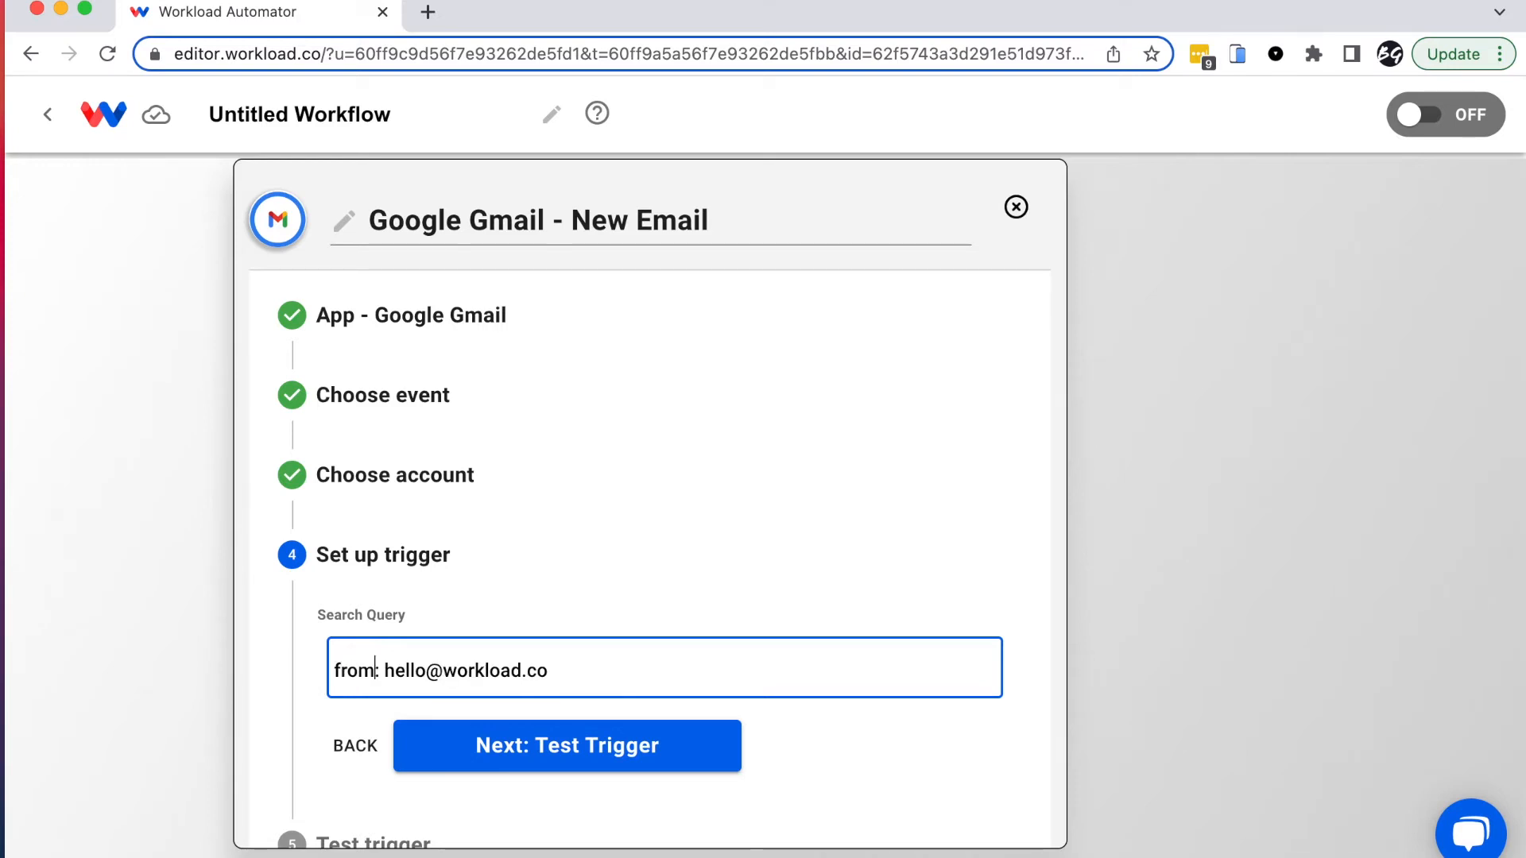
# Step: Test the Gmail trigger to pull sample email data, then save it
pyautogui.click(567, 755)
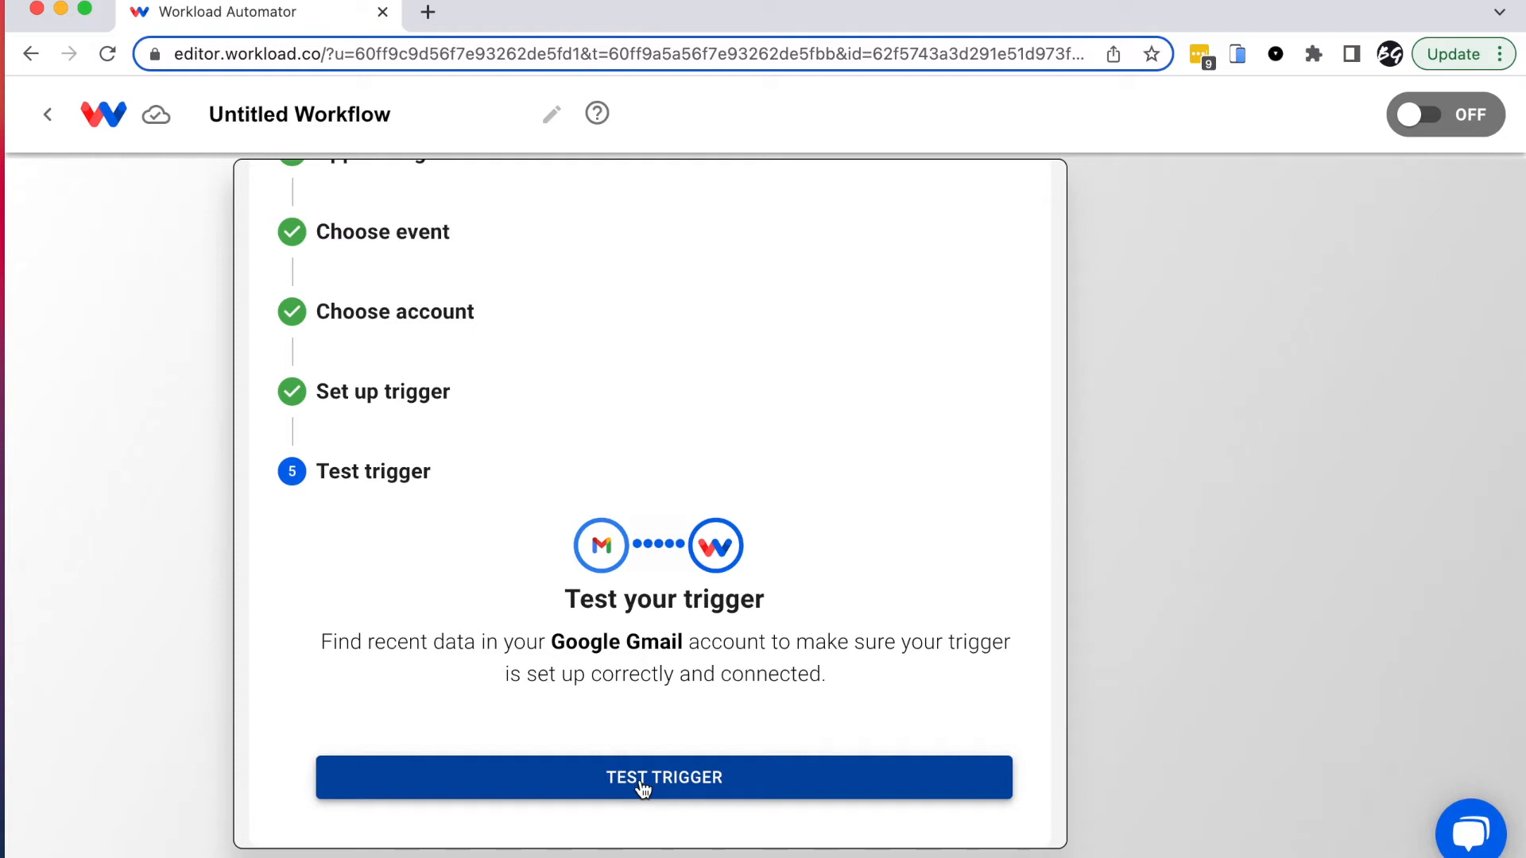
pyautogui.click(642, 786)
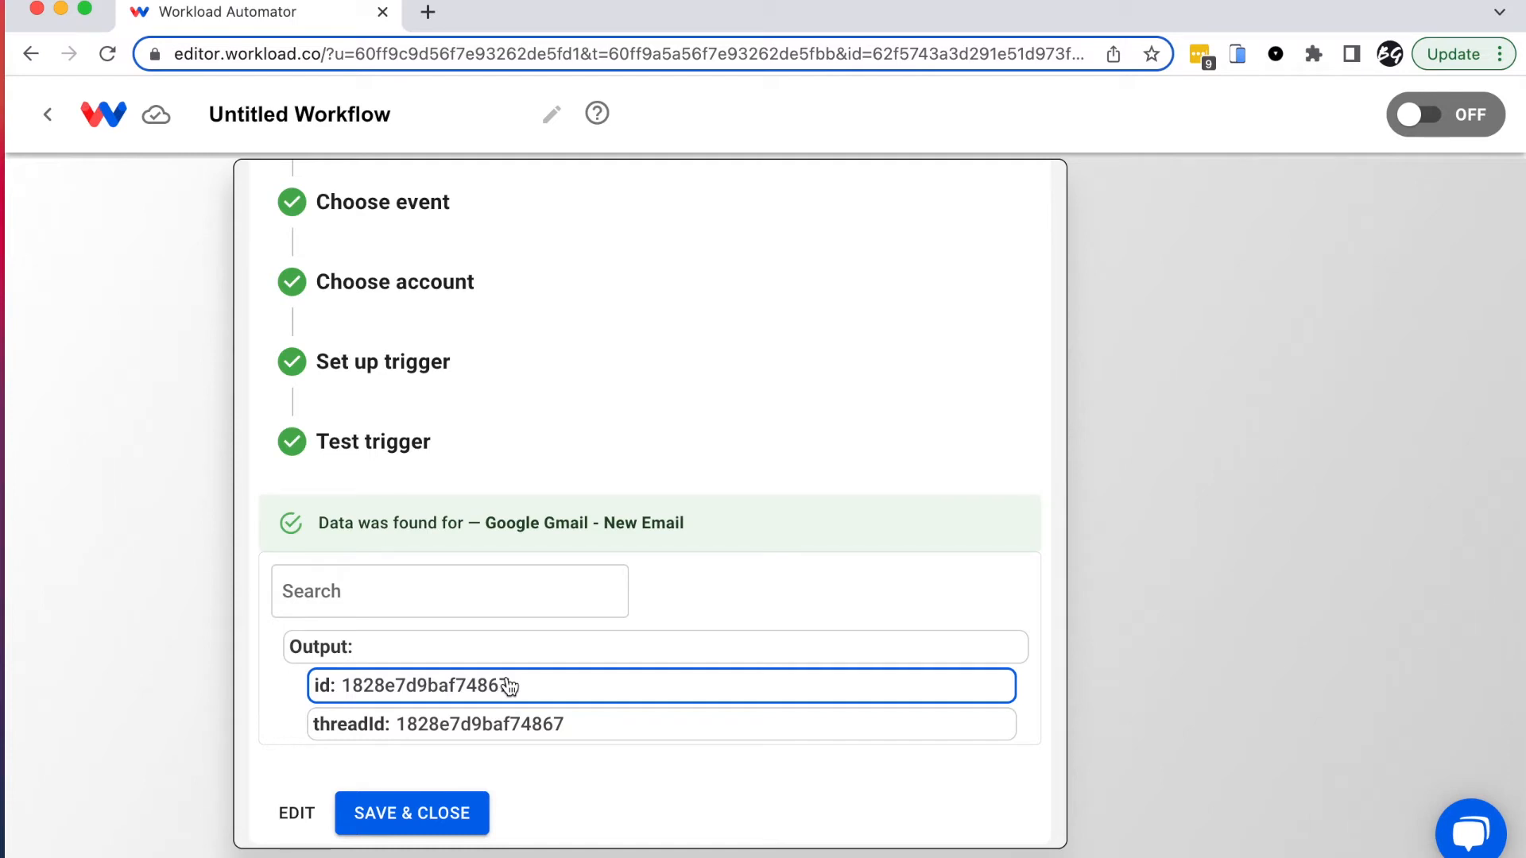
pyautogui.click(437, 810)
# Step: Make the second step a Google Gmail 'Find Email by ID' action
pyautogui.moveTo(434, 554)
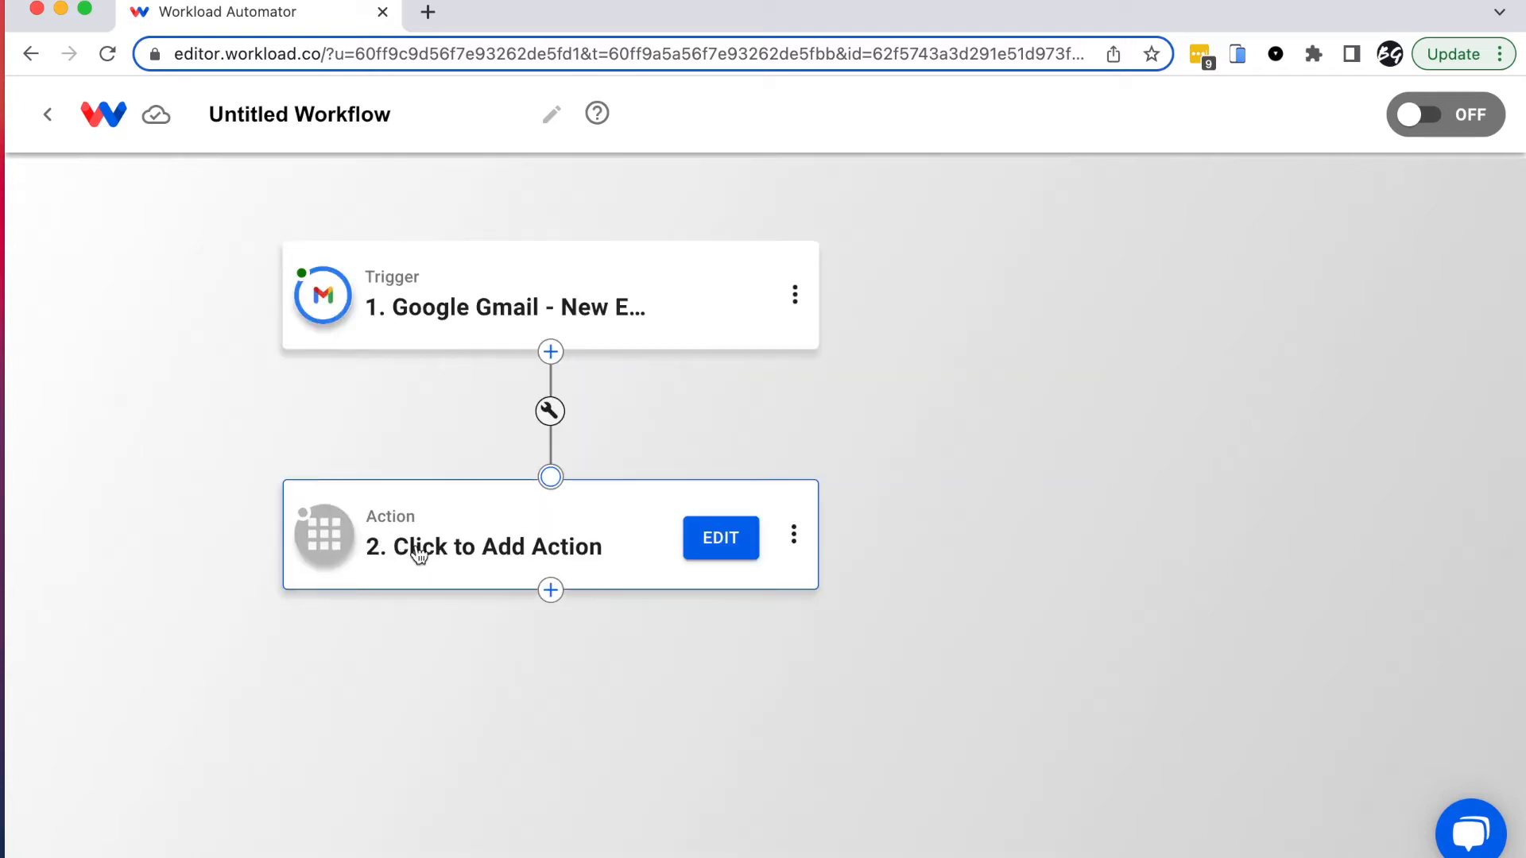
pyautogui.click(469, 550)
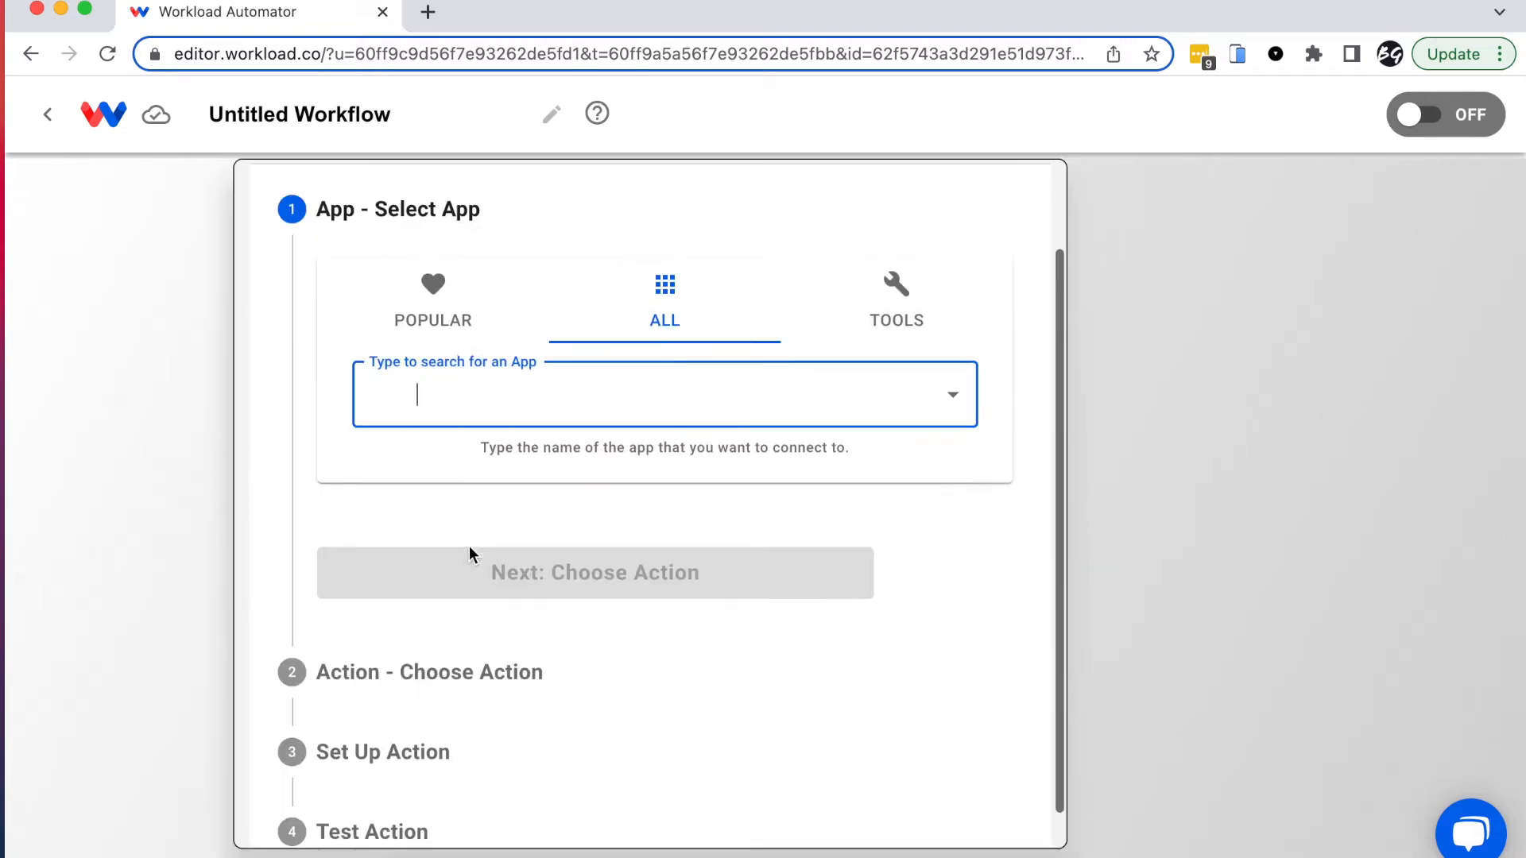
pyautogui.click(453, 350)
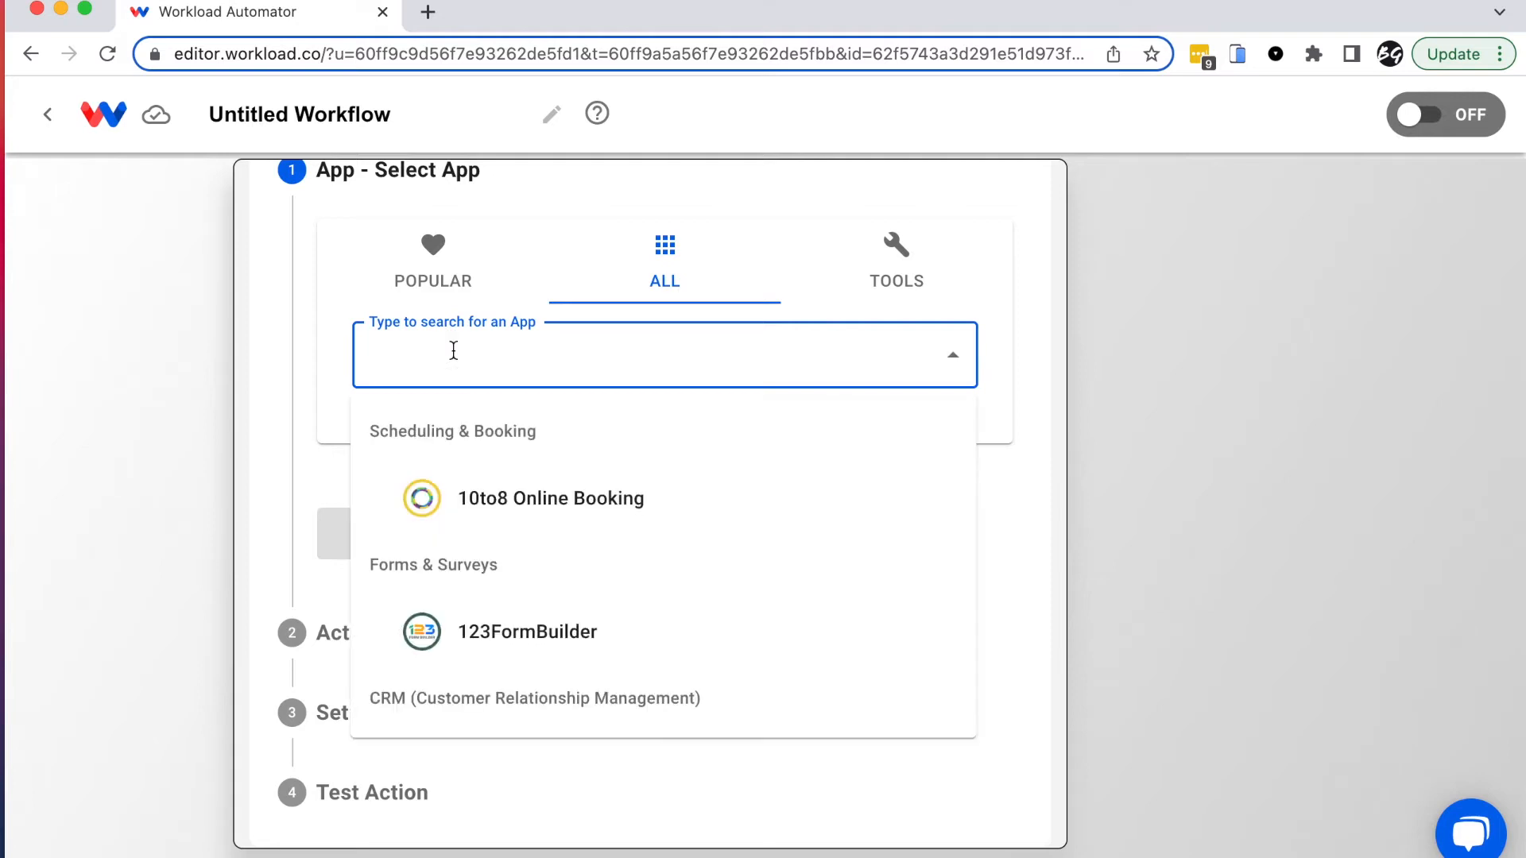
pyautogui.write('gmail')
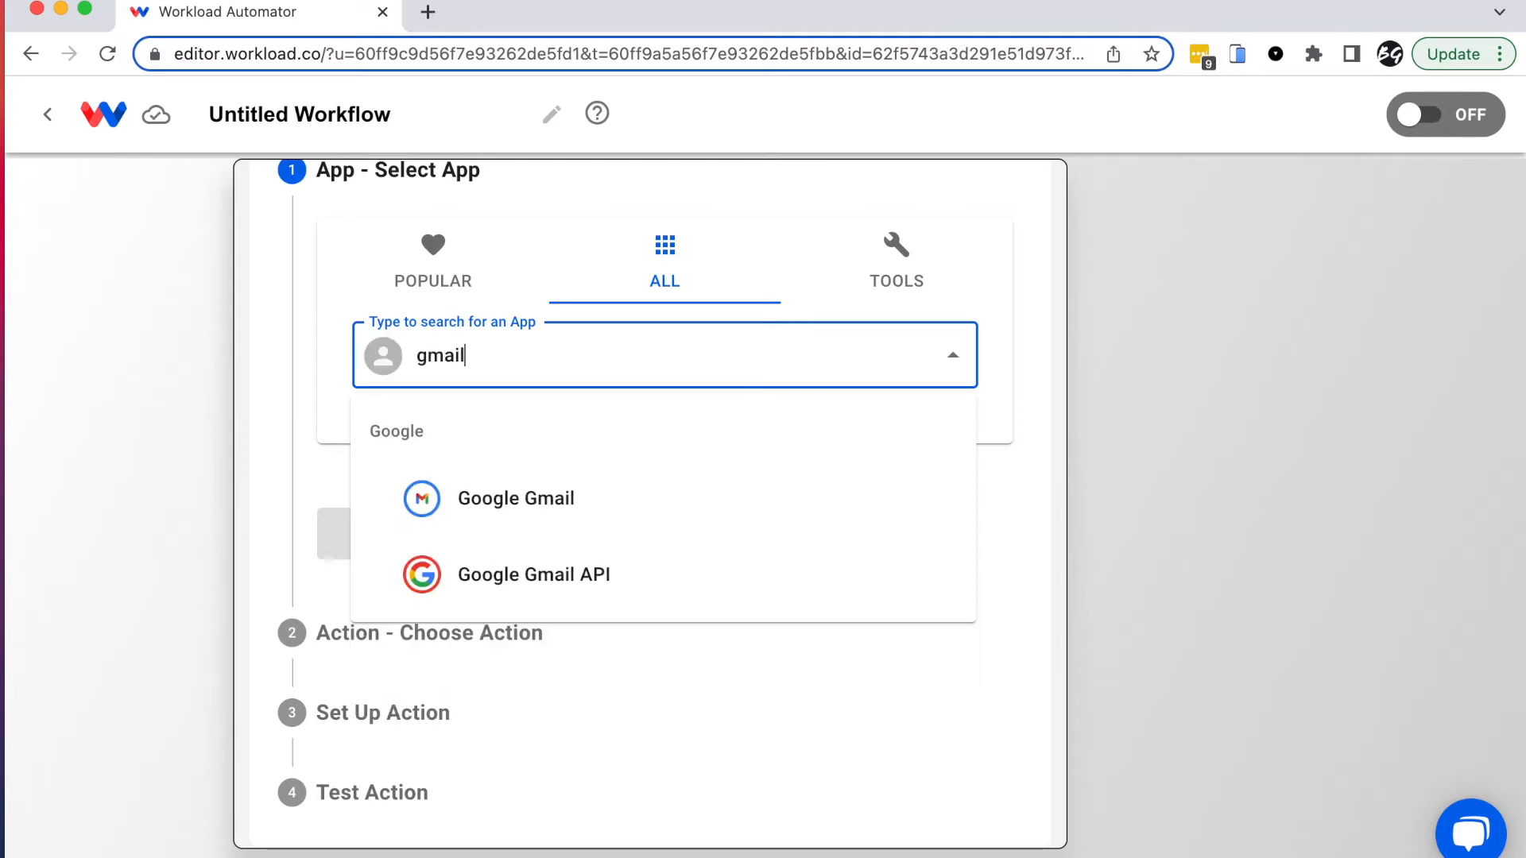
pyautogui.click(516, 506)
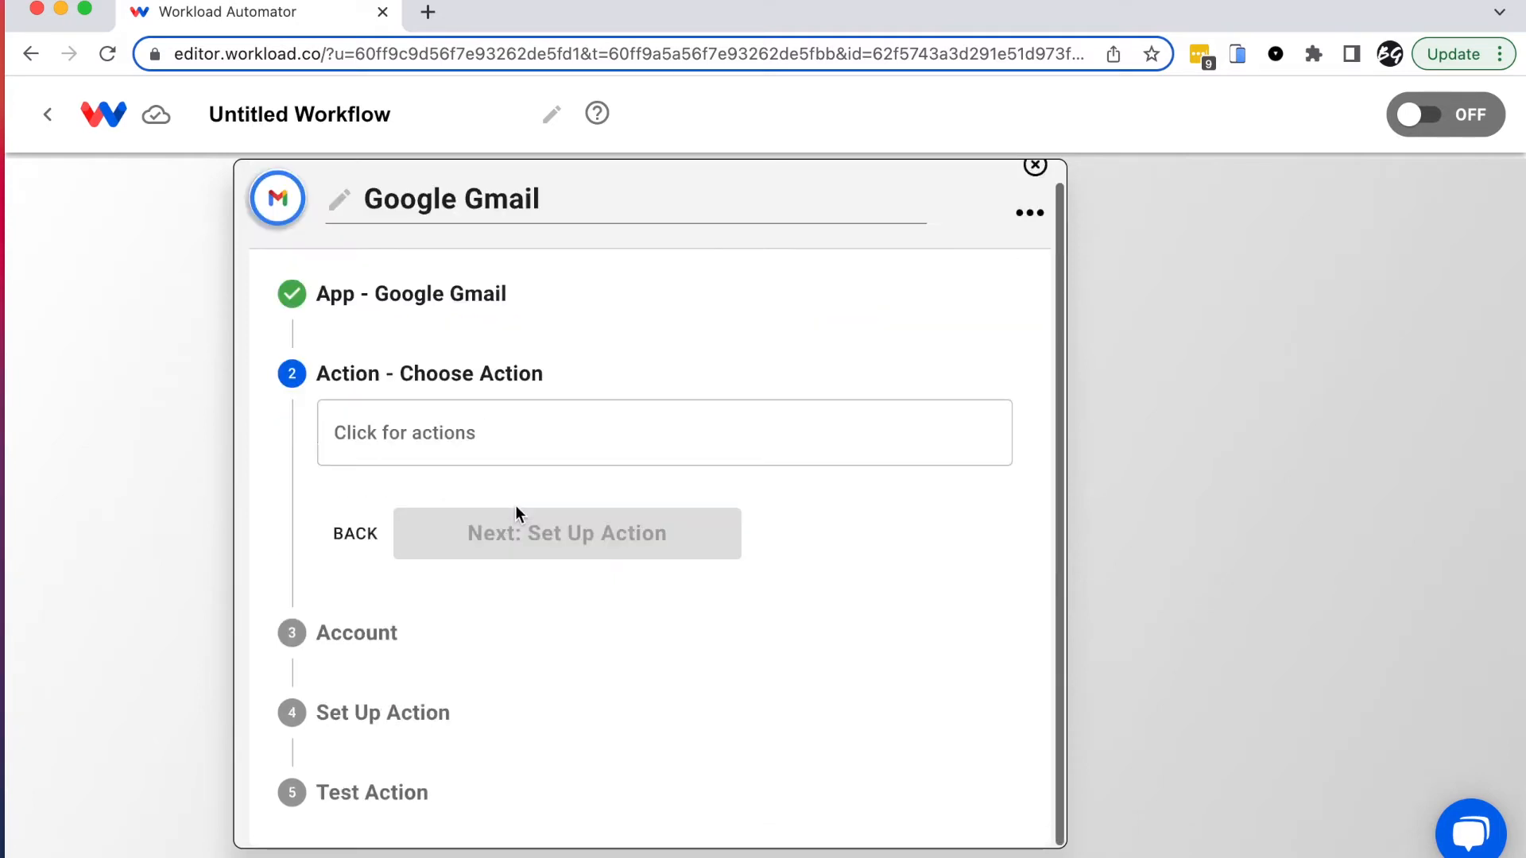
pyautogui.click(437, 432)
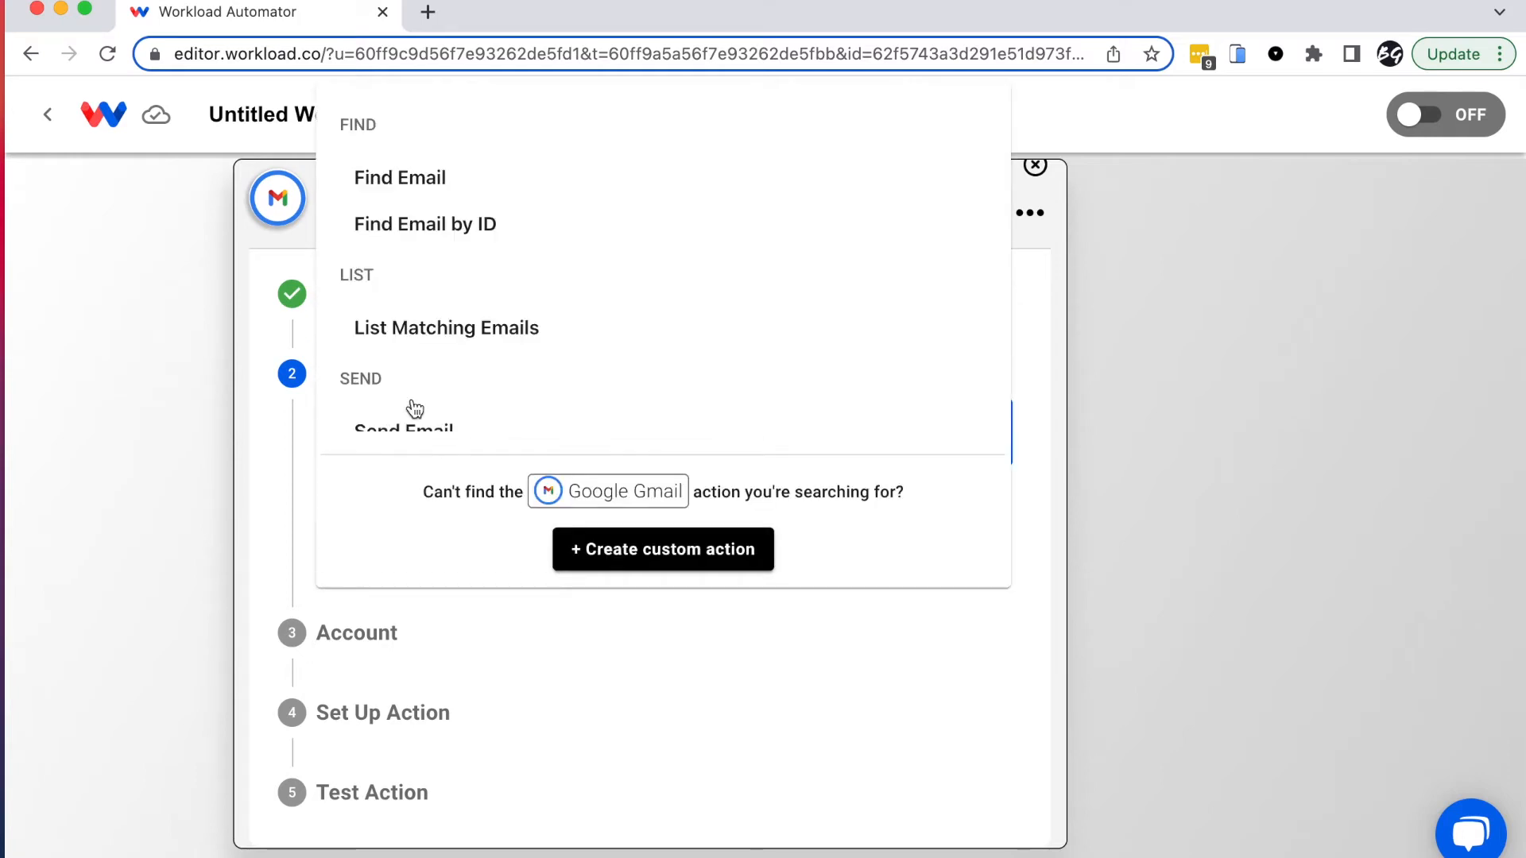
pyautogui.click(467, 230)
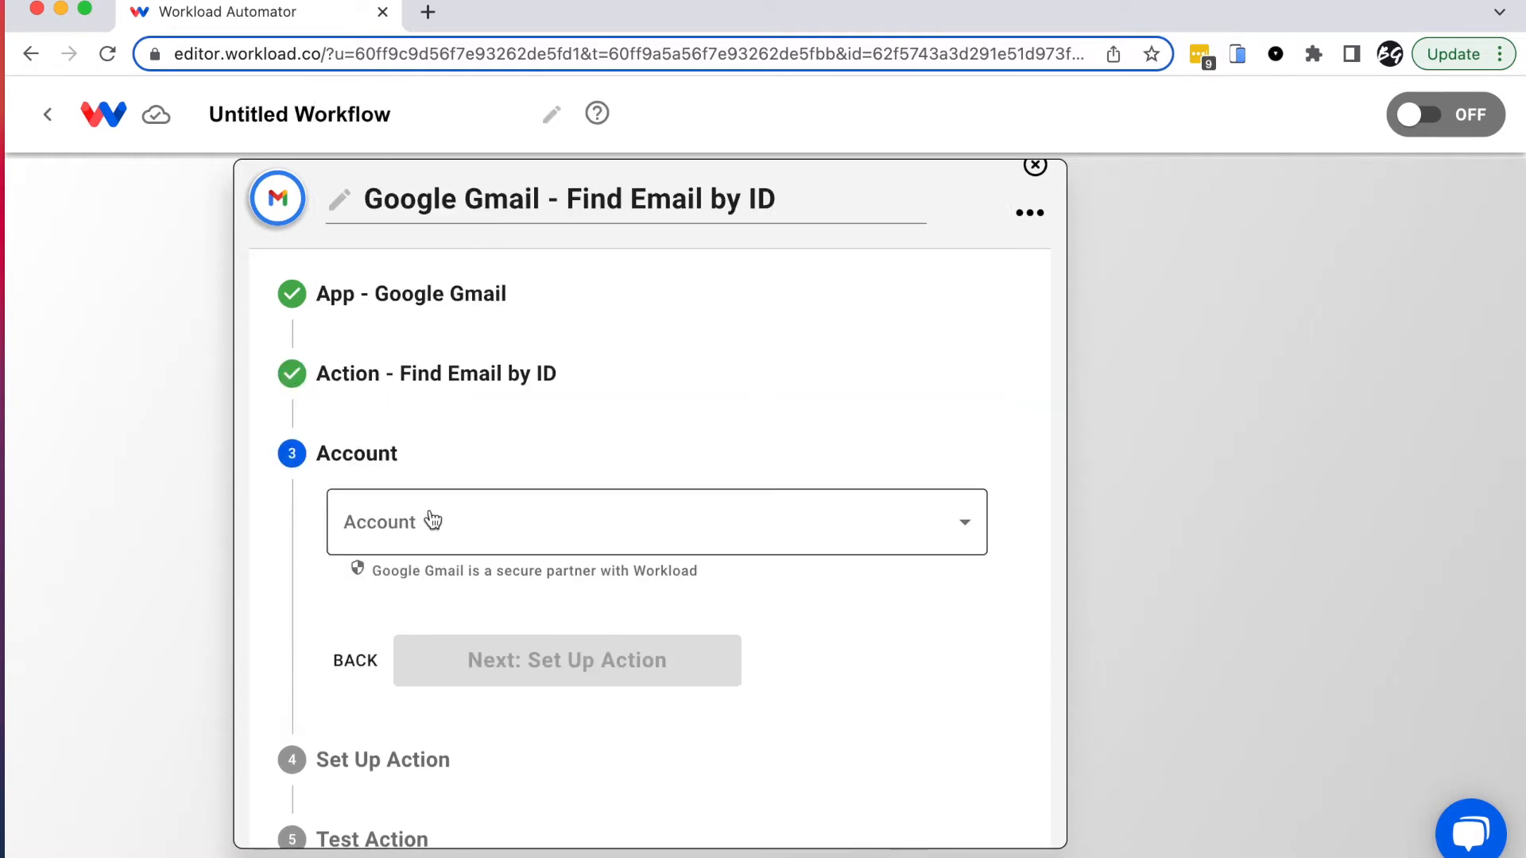
# Step: Choose the connected Gmail account for the action and continue to setup
pyautogui.click(432, 521)
pyautogui.click(521, 525)
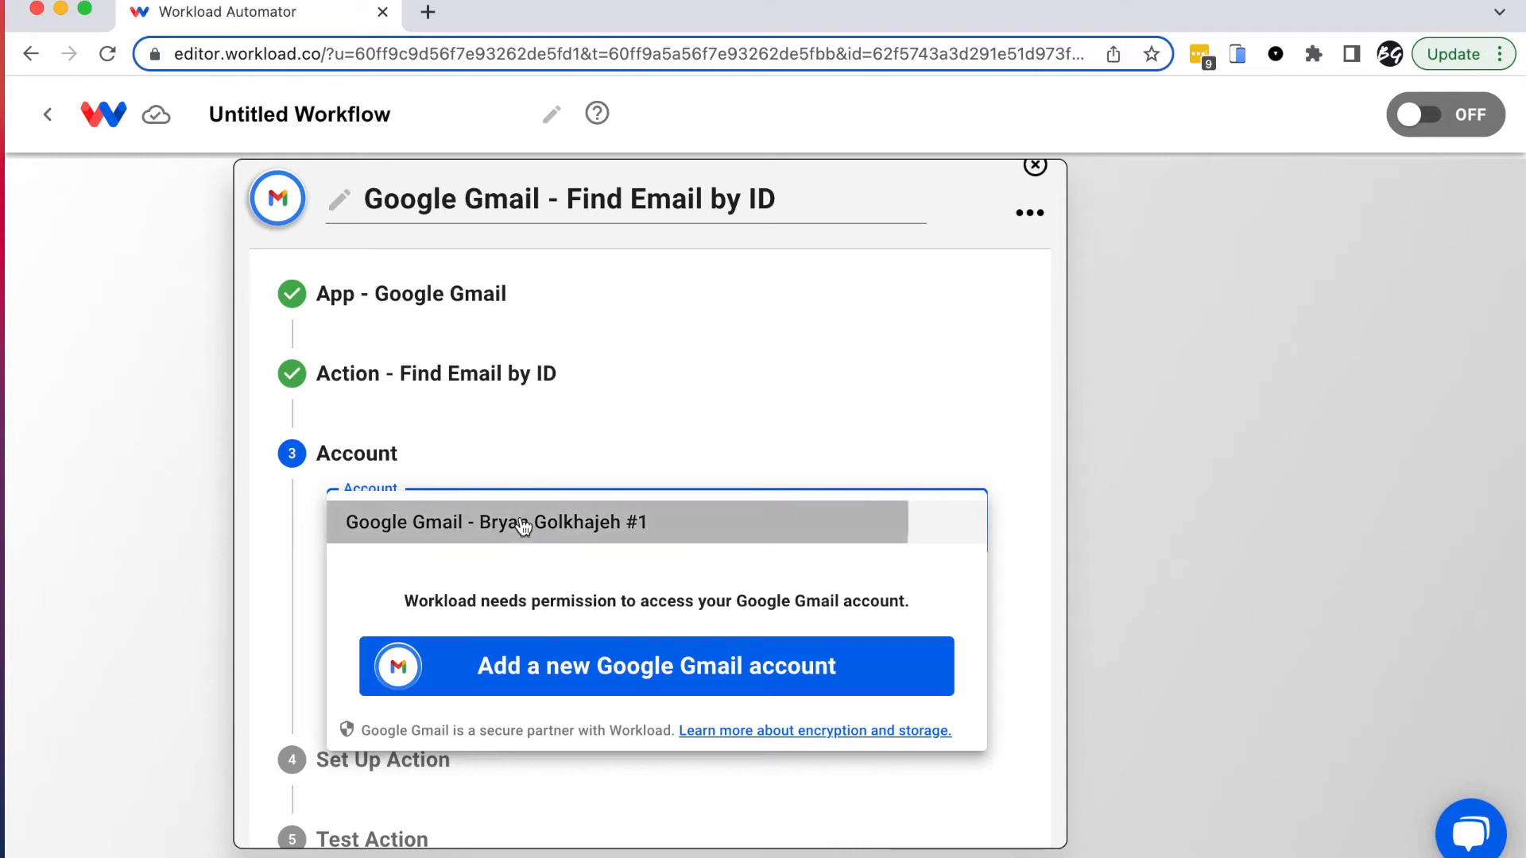
pyautogui.click(593, 676)
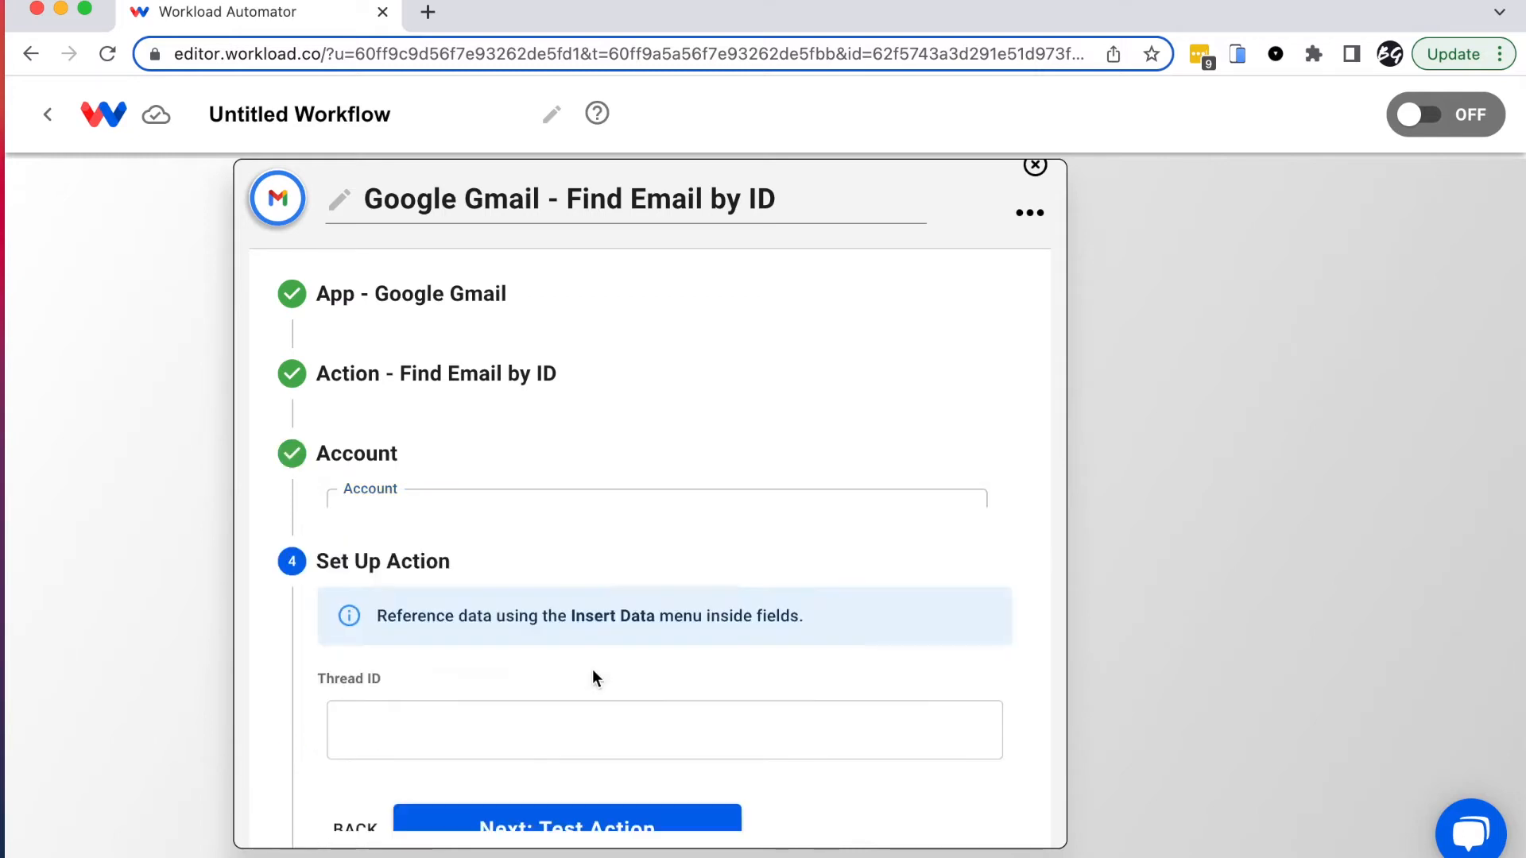
# Step: Map Thread ID to the New Email trigger's threadId and proceed to testing
pyautogui.scroll(-2, 315, 654)
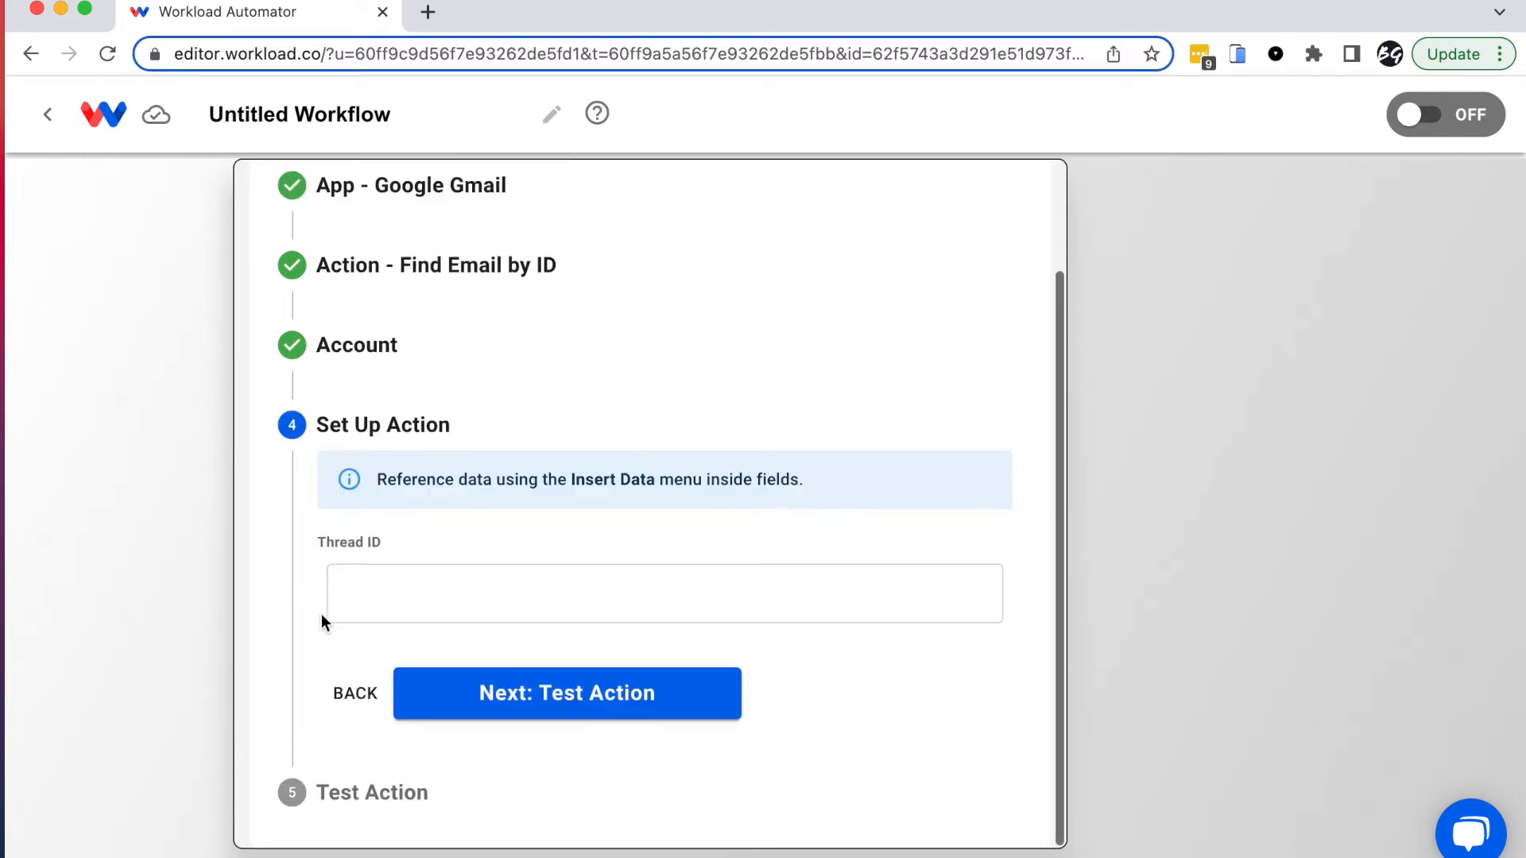
pyautogui.click(419, 594)
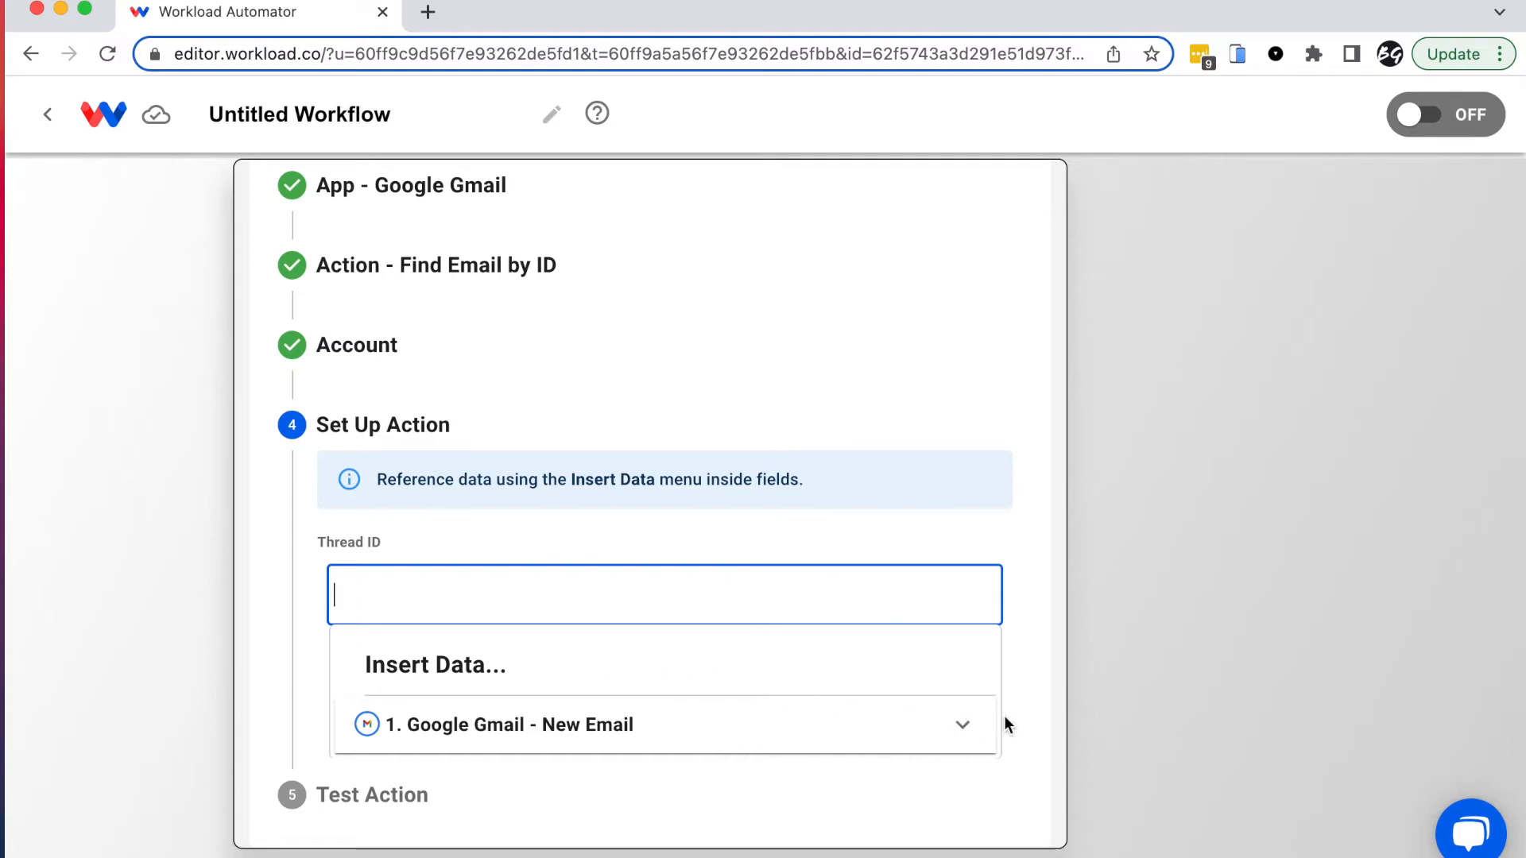
pyautogui.click(964, 730)
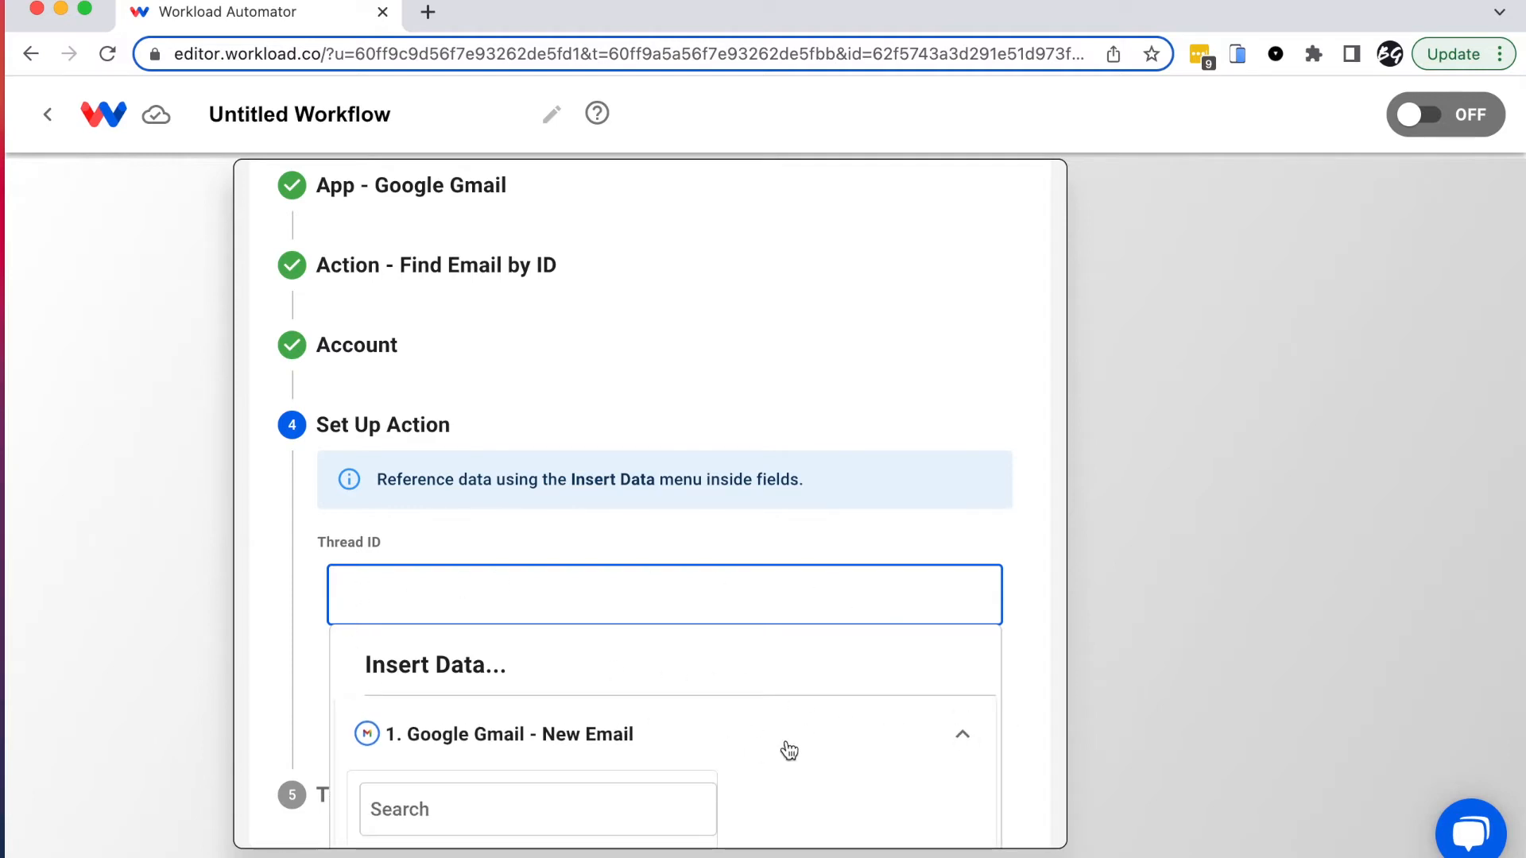
pyautogui.scroll(-2, 784, 745)
pyautogui.scroll(-2, 789, 751)
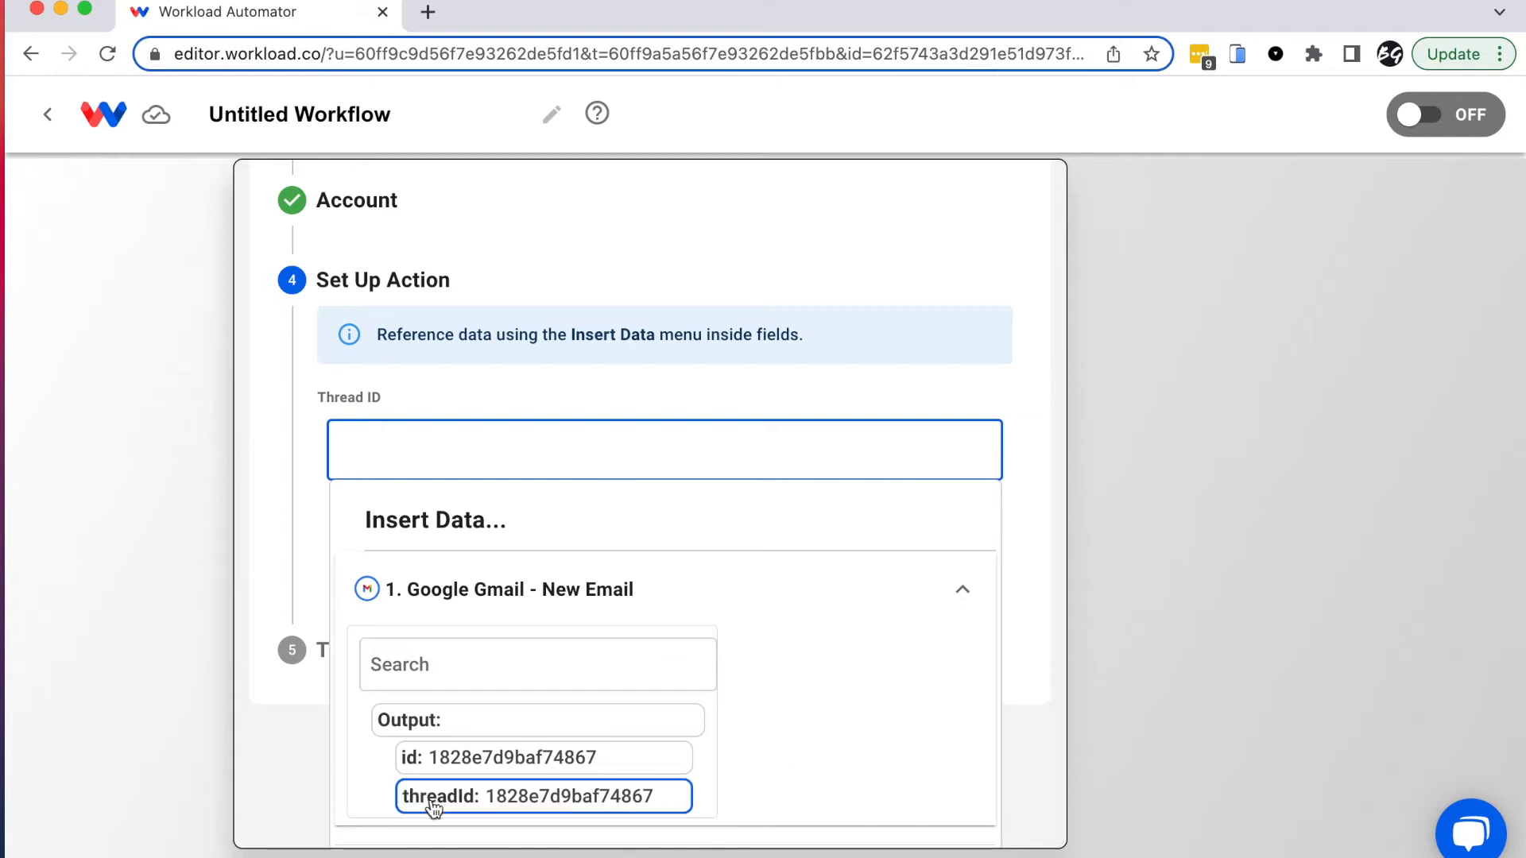
pyautogui.click(484, 804)
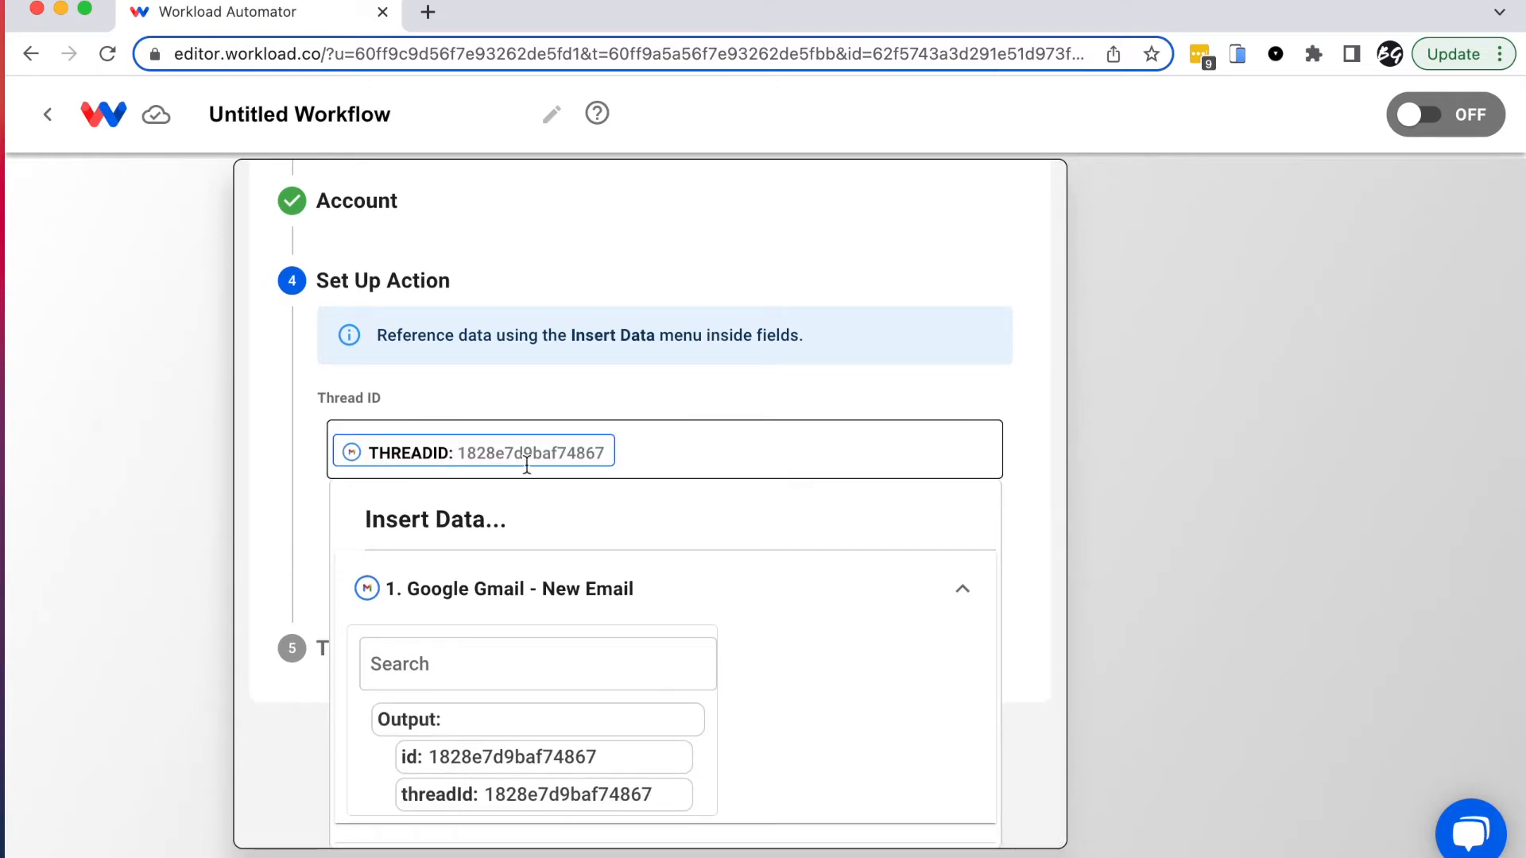
pyautogui.click(272, 524)
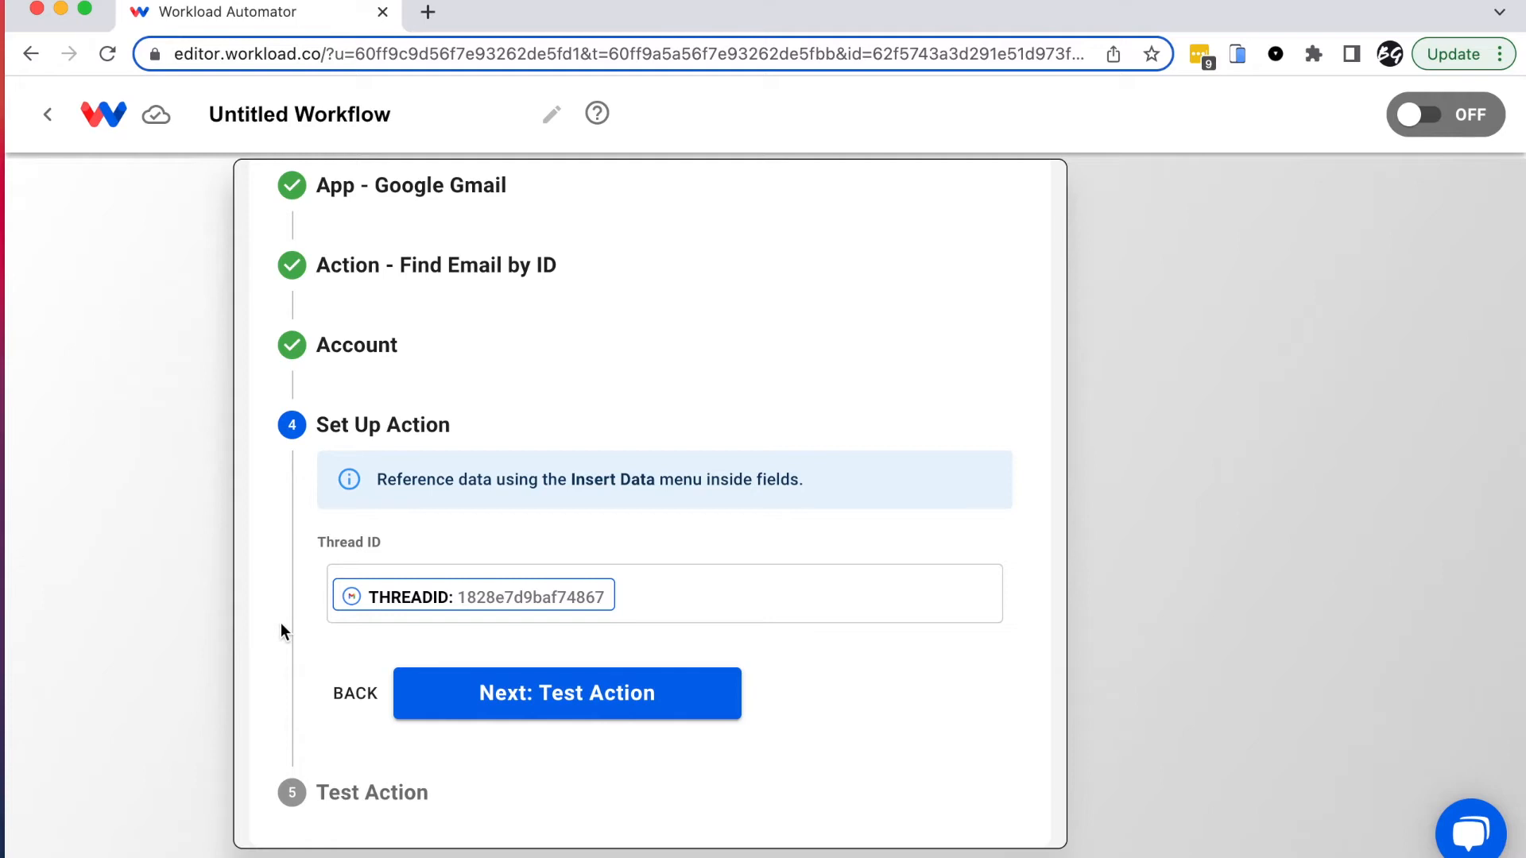
pyautogui.click(554, 711)
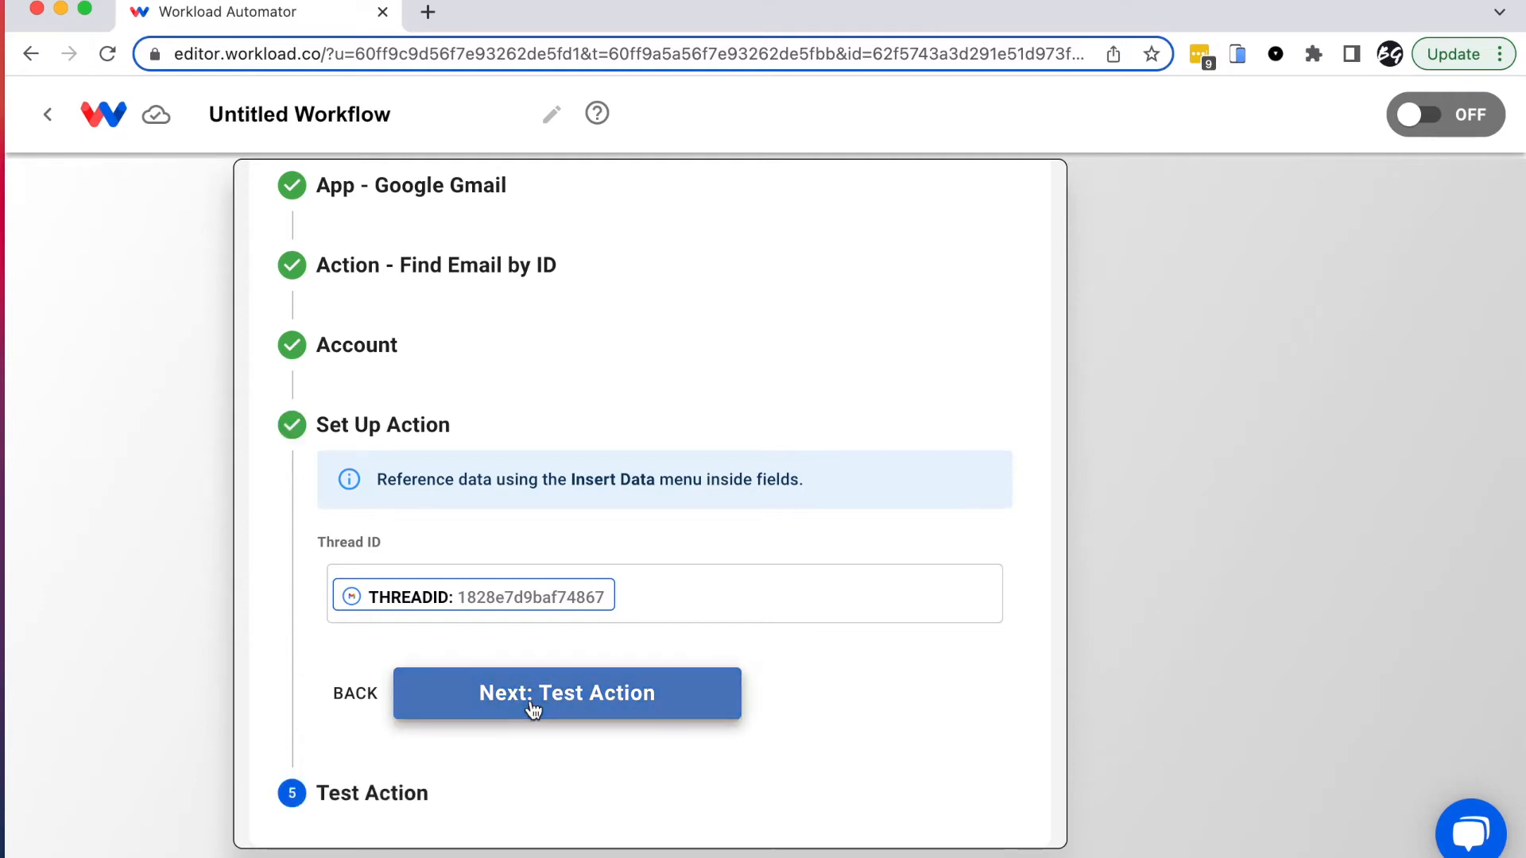
# Step: Test Find Email by ID, review the output down to body_plain, and save
pyautogui.click(468, 777)
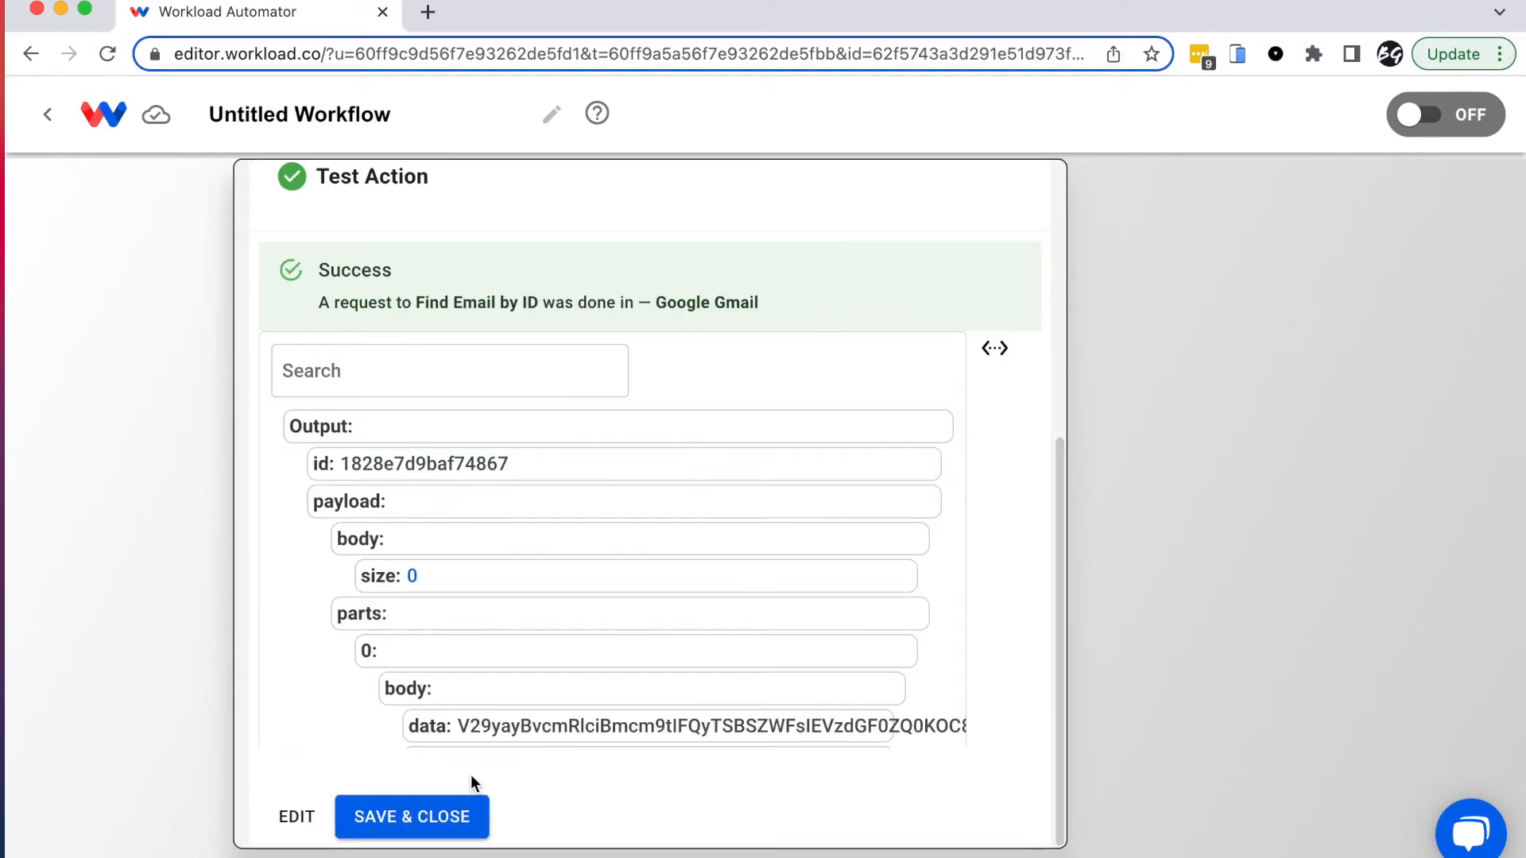
pyautogui.scroll(-5, 522, 681)
pyautogui.scroll(-20, 522, 678)
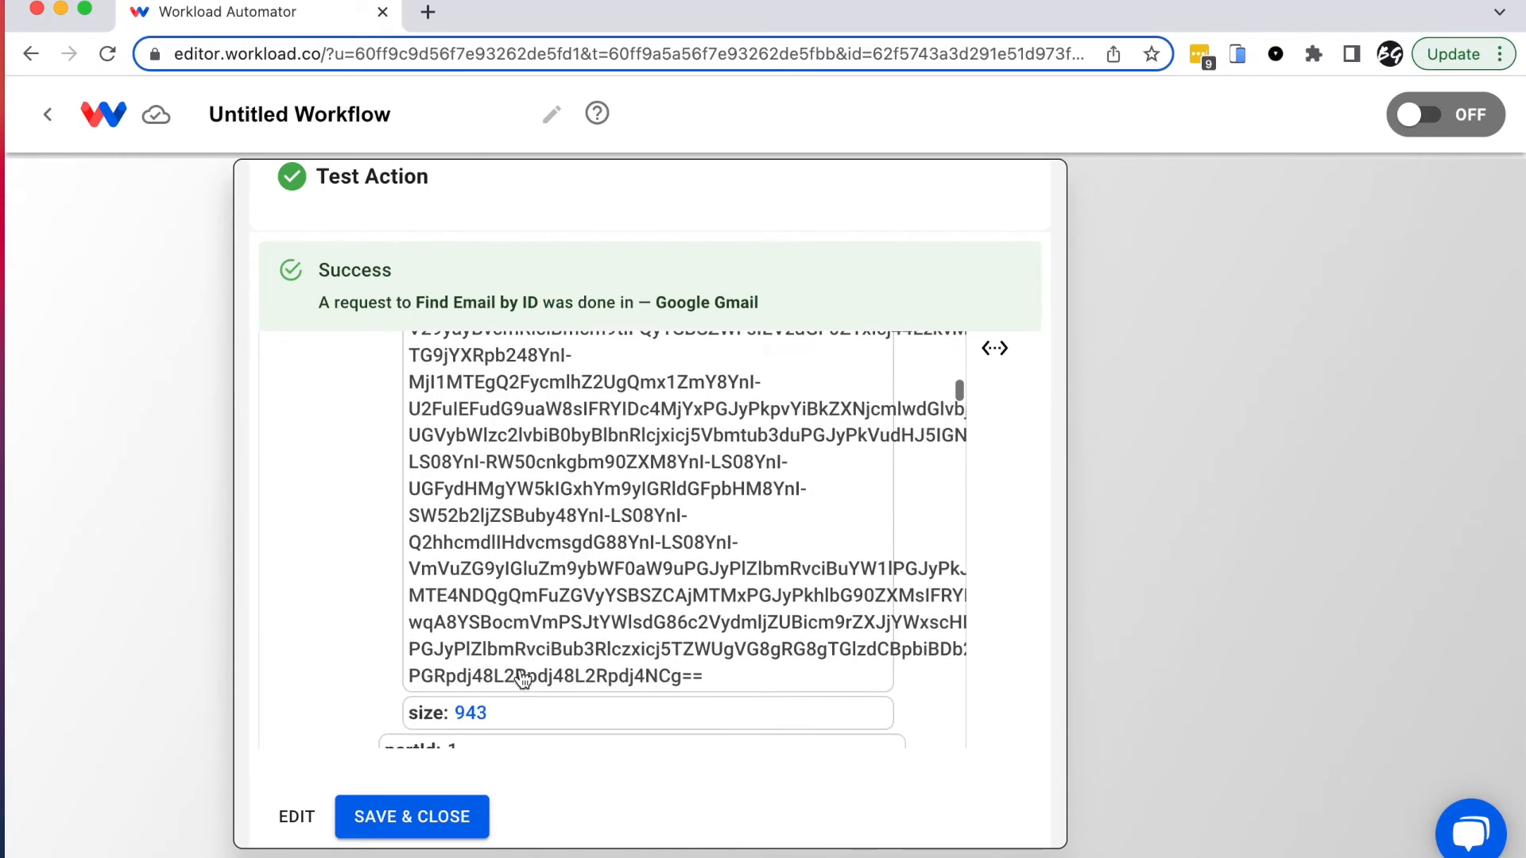
pyautogui.scroll(-20, 523, 678)
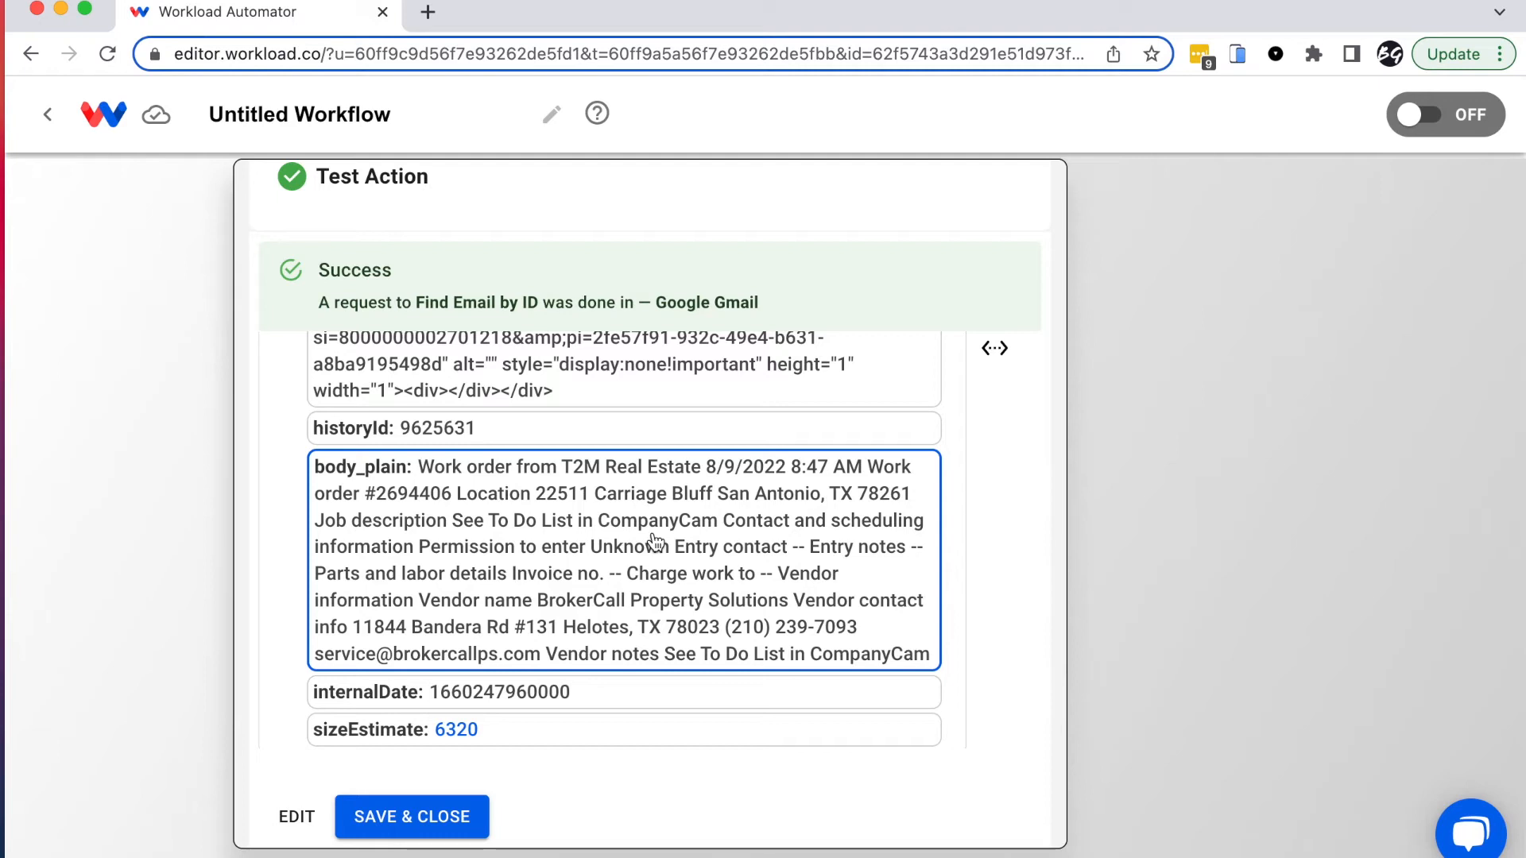
pyautogui.click(425, 827)
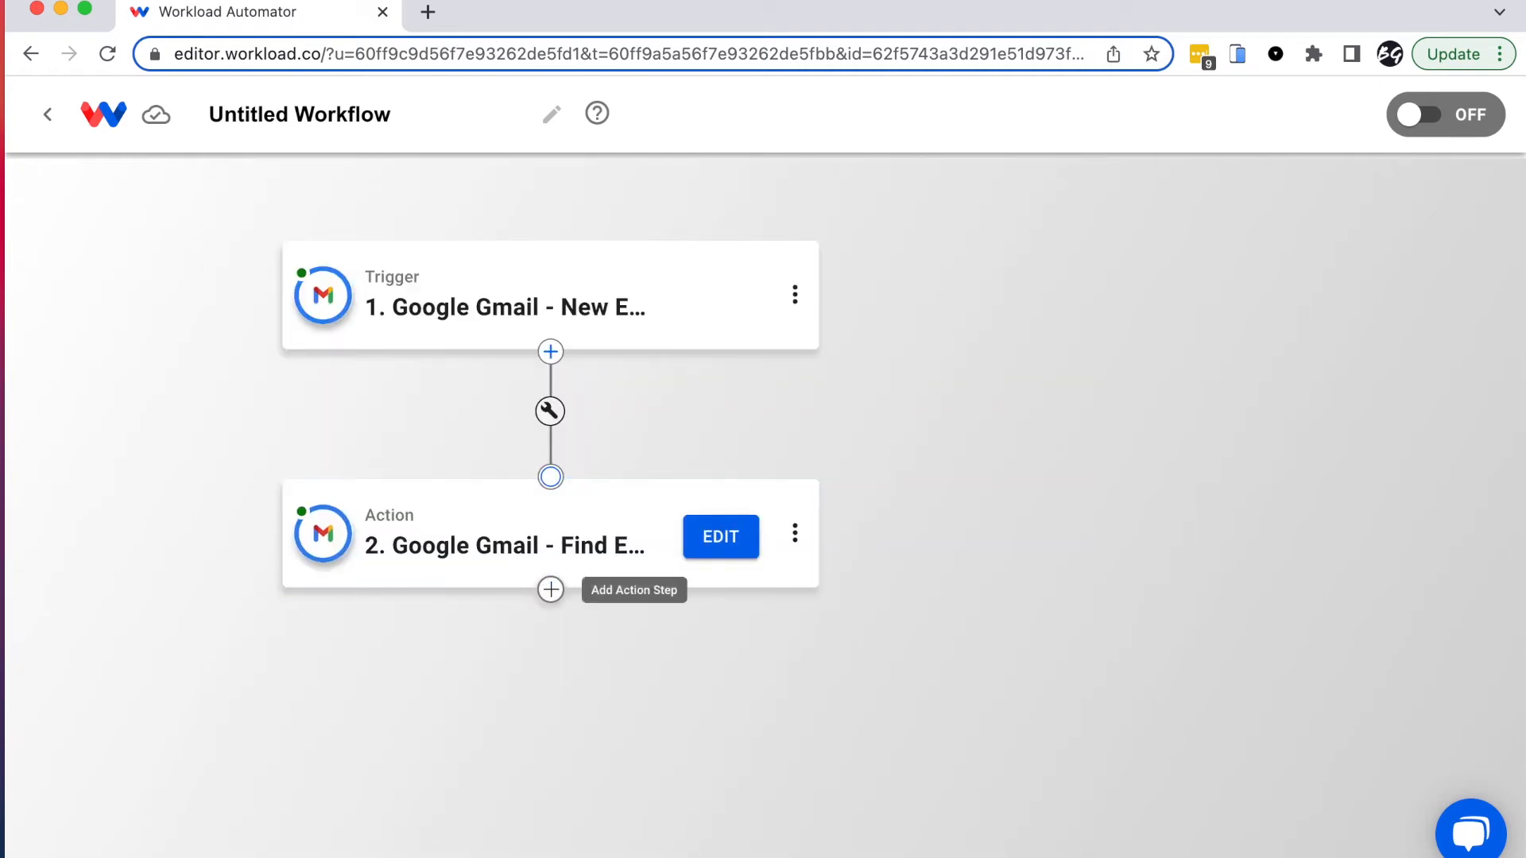
# Step: Add a Text Extract step using the Extract Pattern action after Find Email
pyautogui.click(551, 590)
pyautogui.click(886, 297)
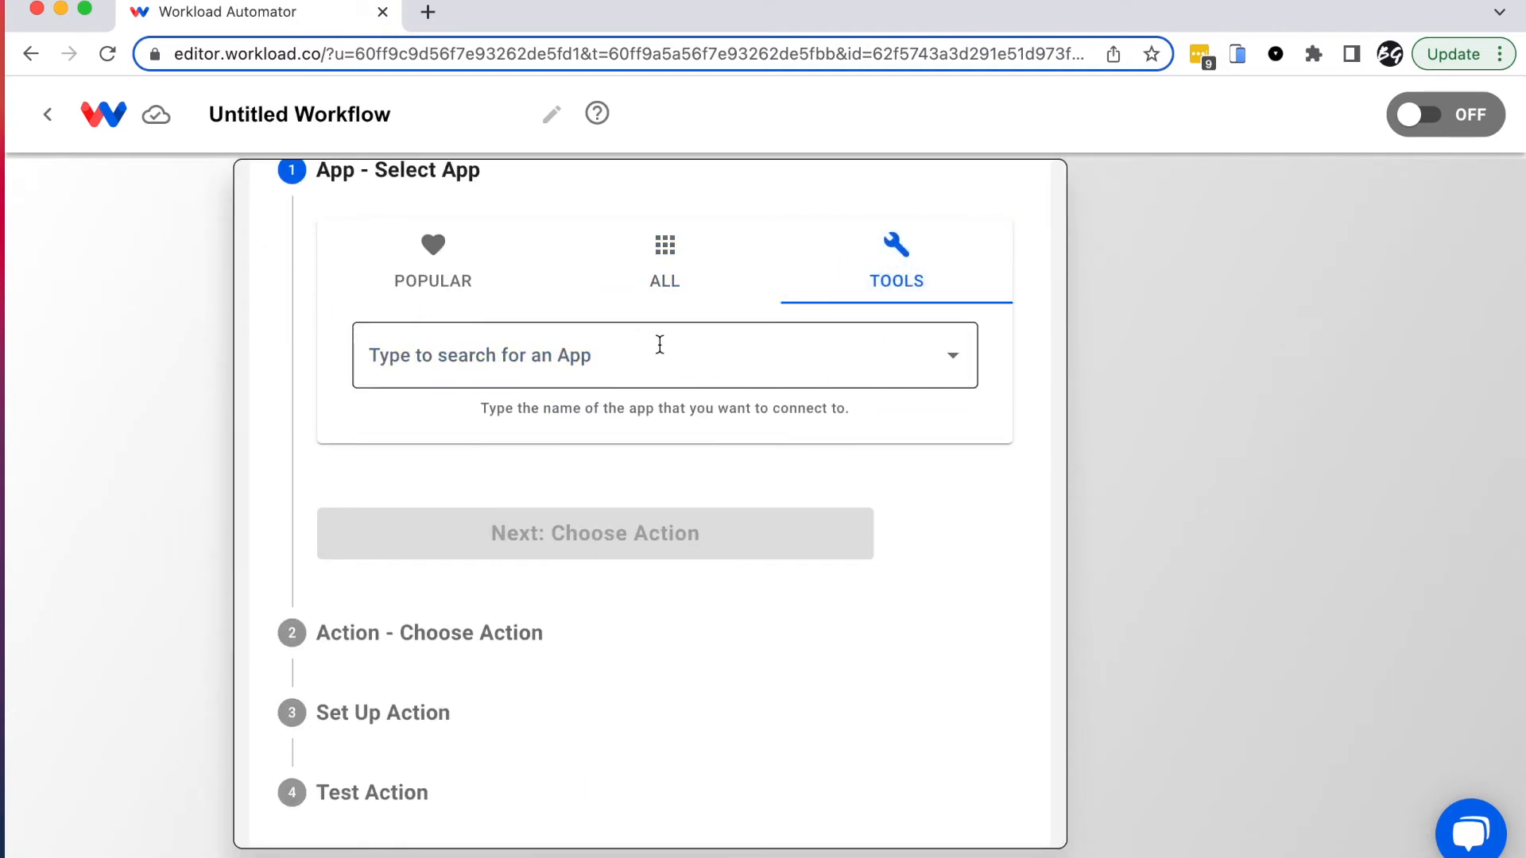
pyautogui.click(513, 369)
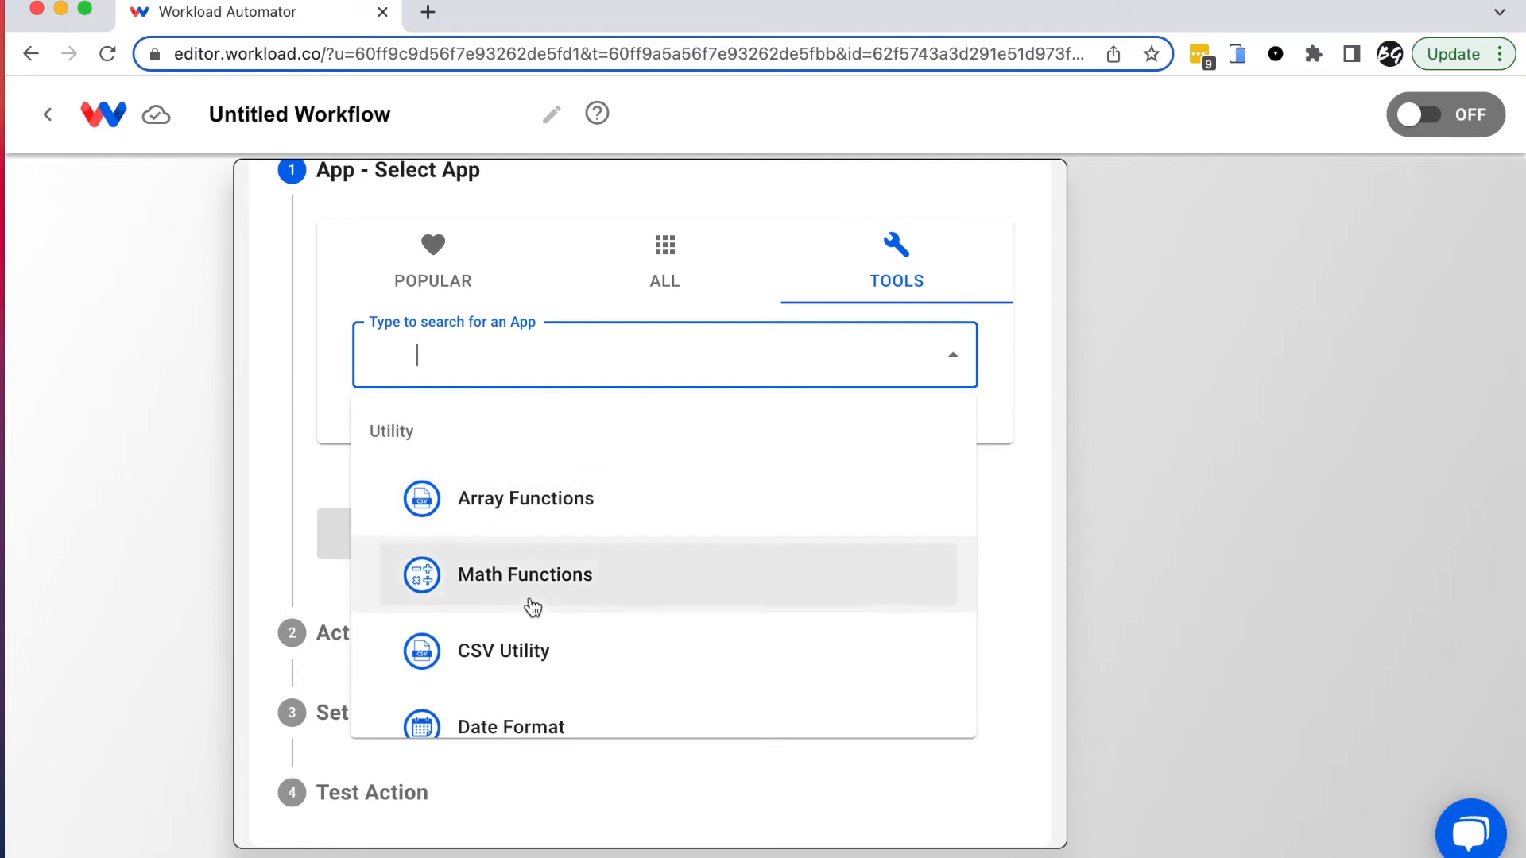
pyautogui.scroll(-3, 531, 607)
pyautogui.scroll(-1, 533, 608)
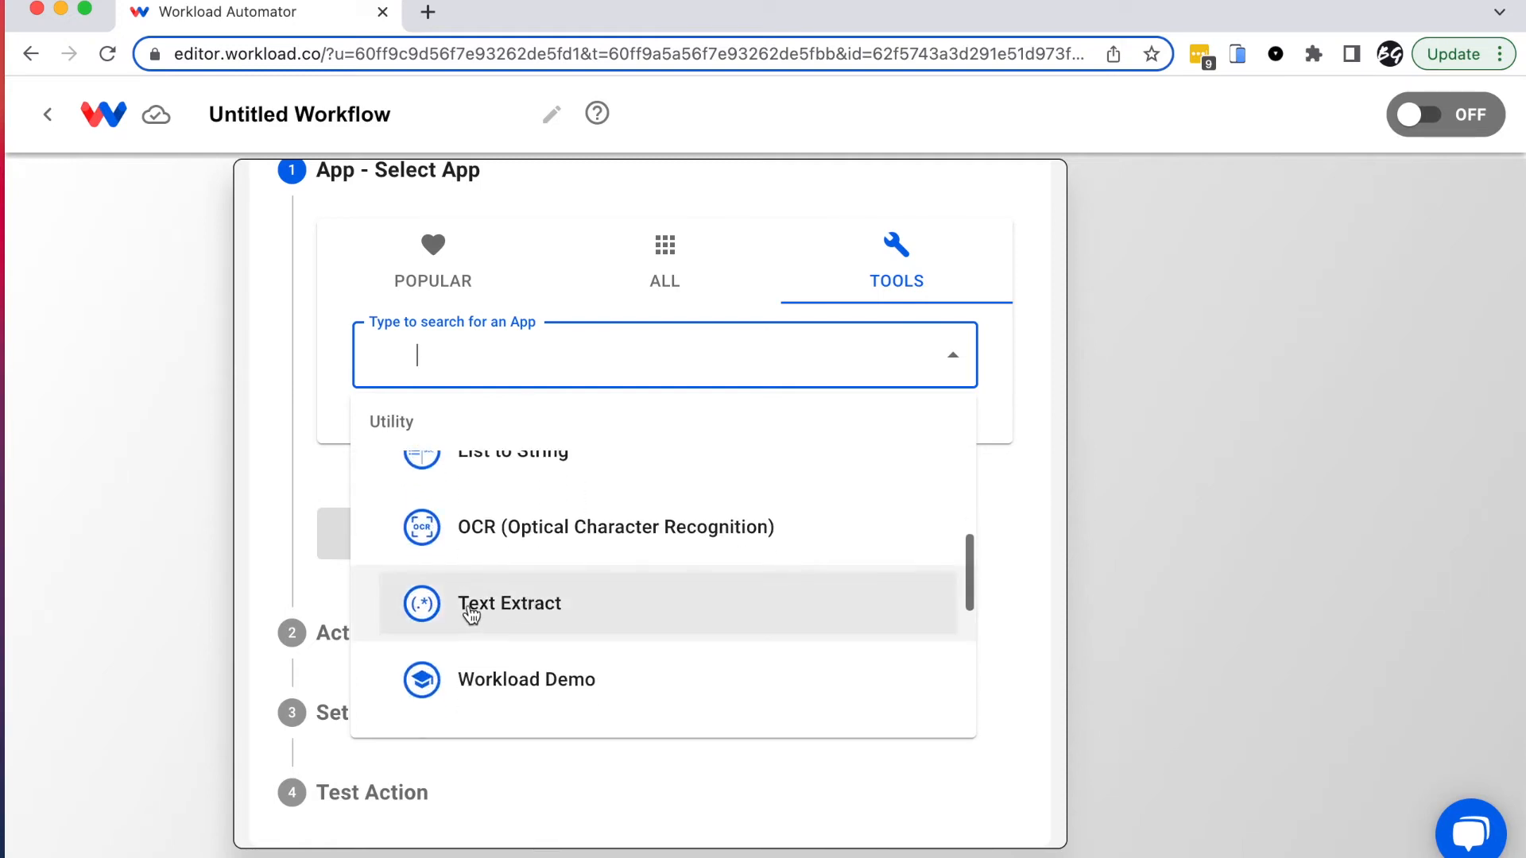
pyautogui.click(614, 612)
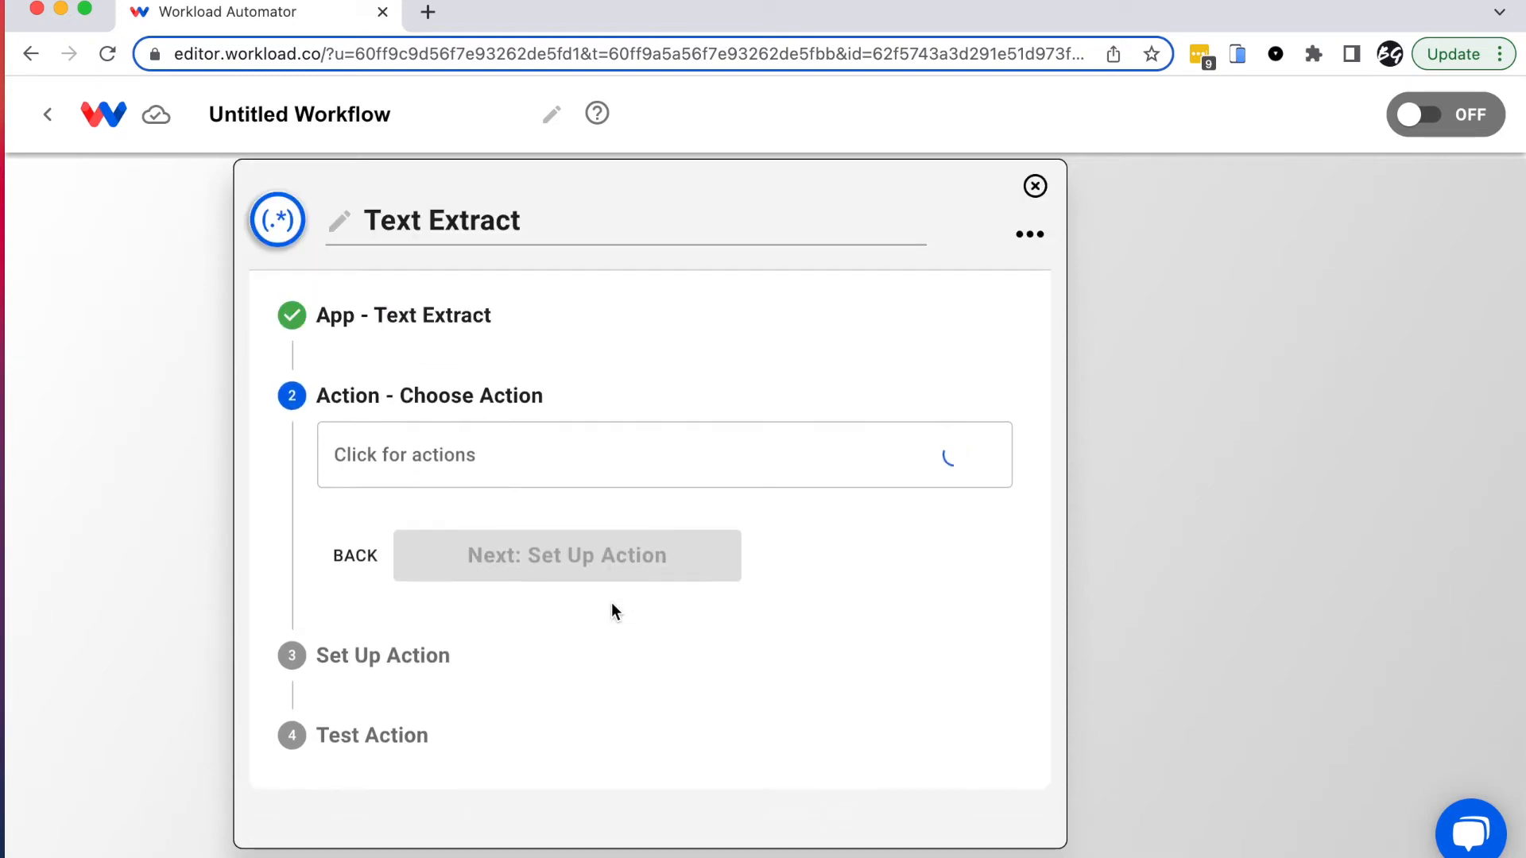
pyautogui.click(439, 452)
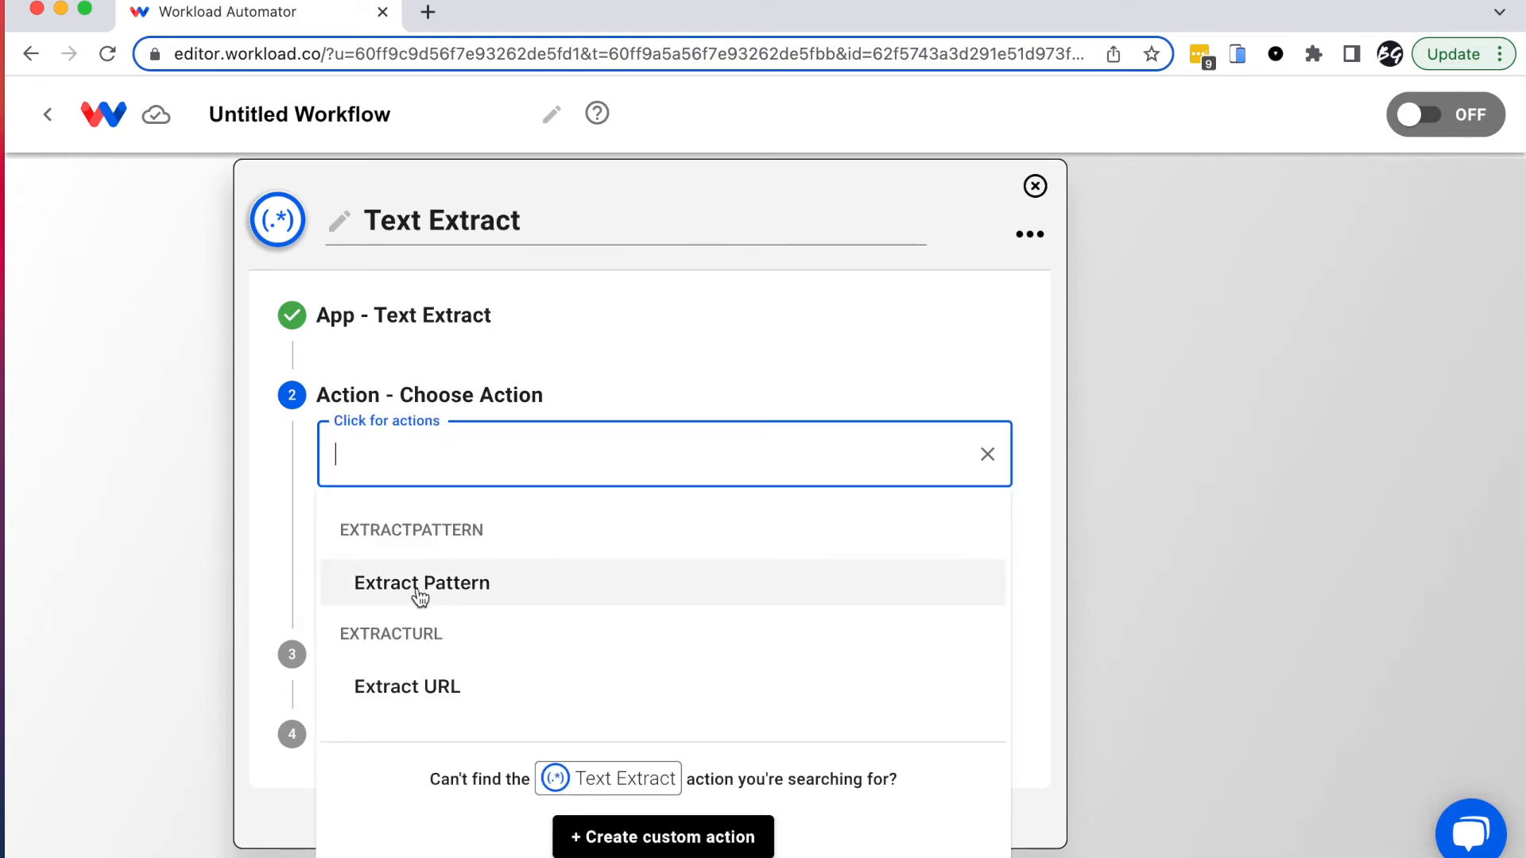
pyautogui.click(464, 589)
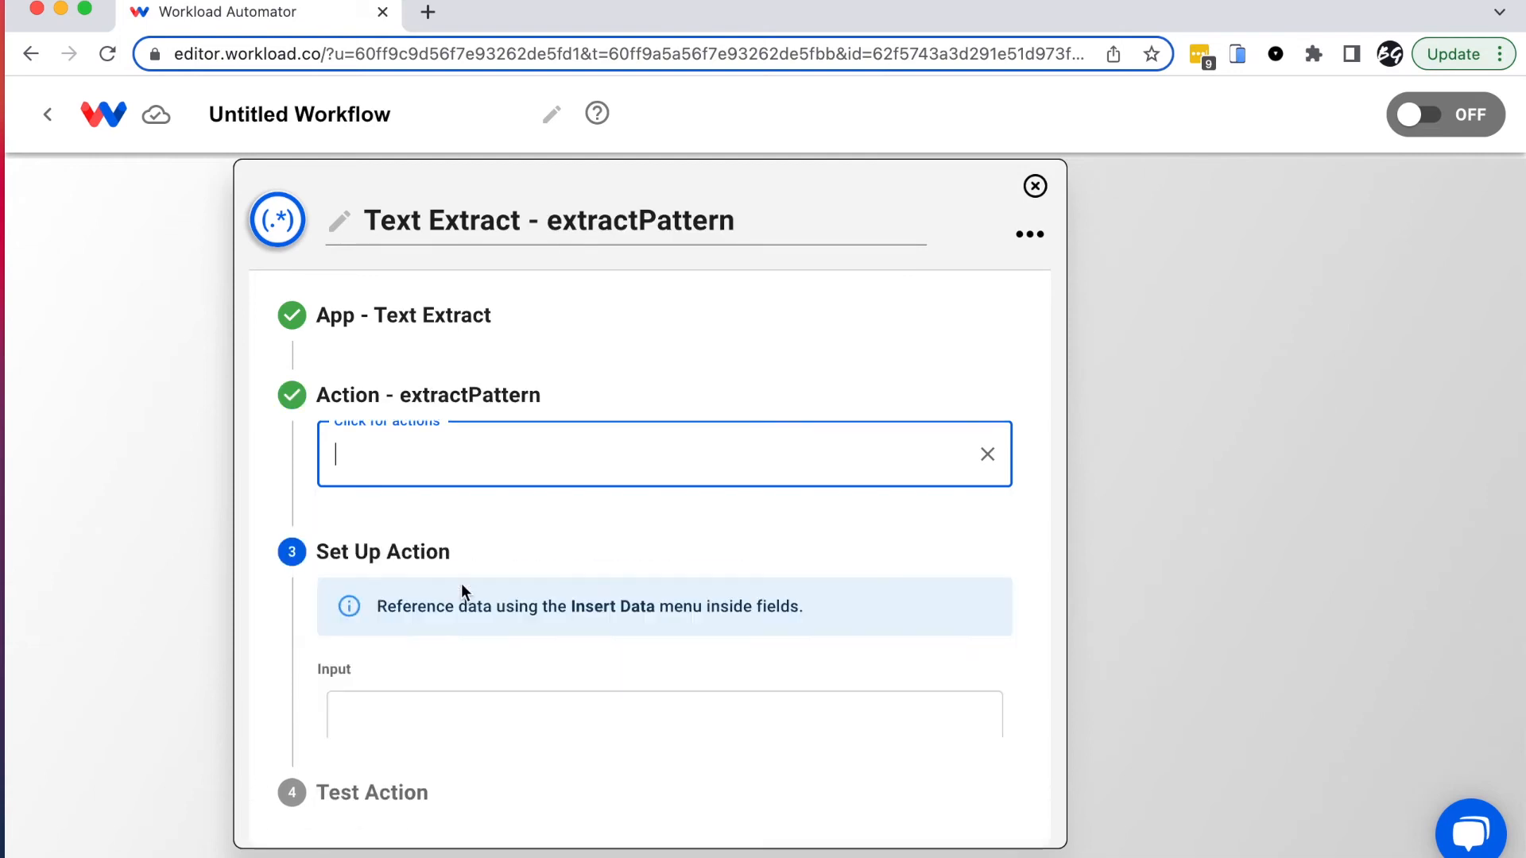
pyautogui.scroll(-2, 607, 565)
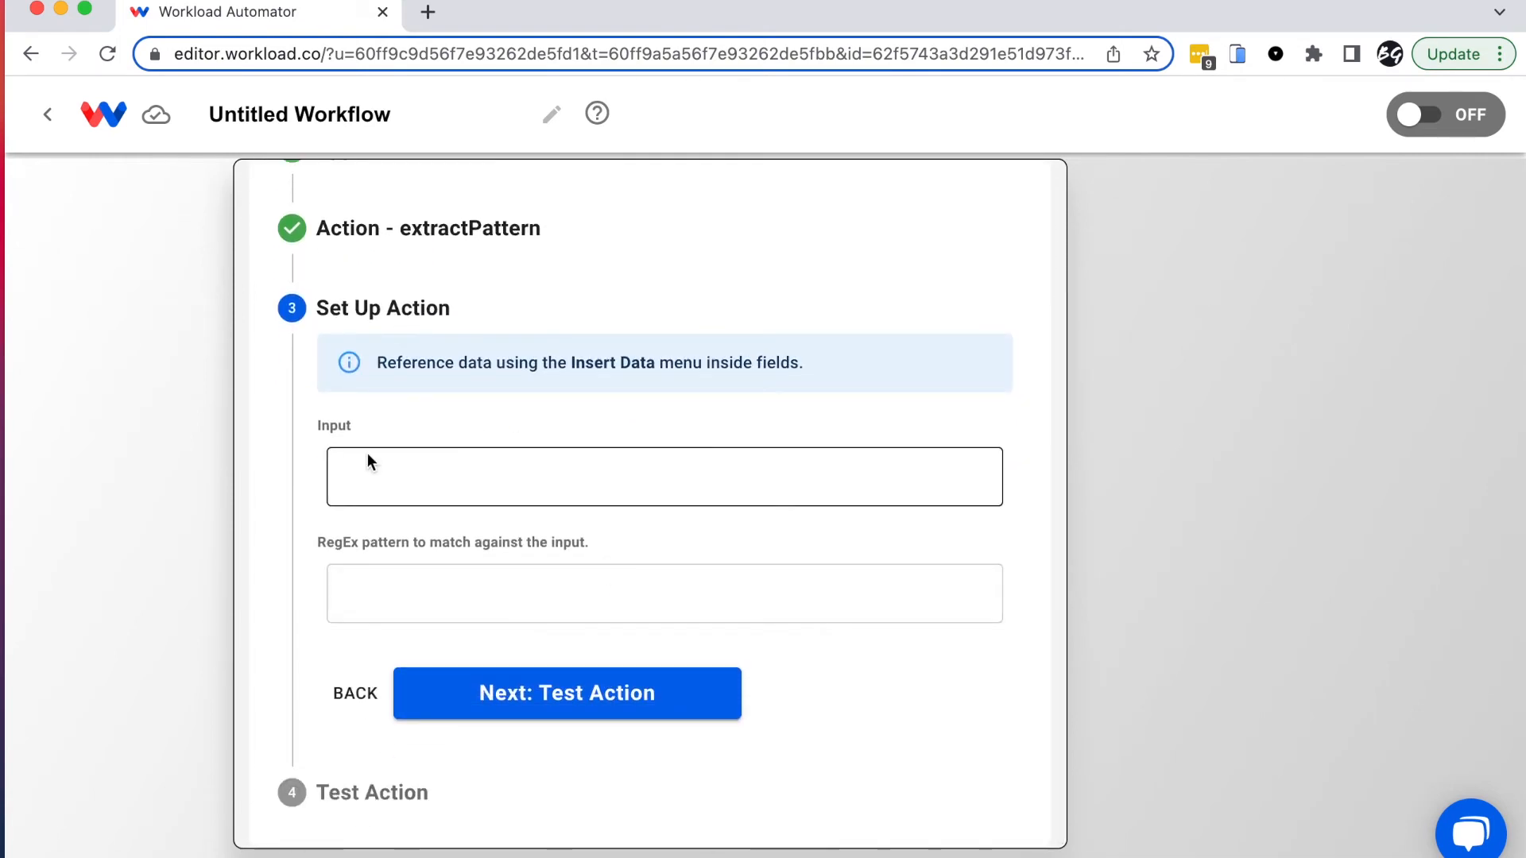
# Step: Set the Extract Pattern Input to body_plain from the Find Email by ID step
pyautogui.click(417, 474)
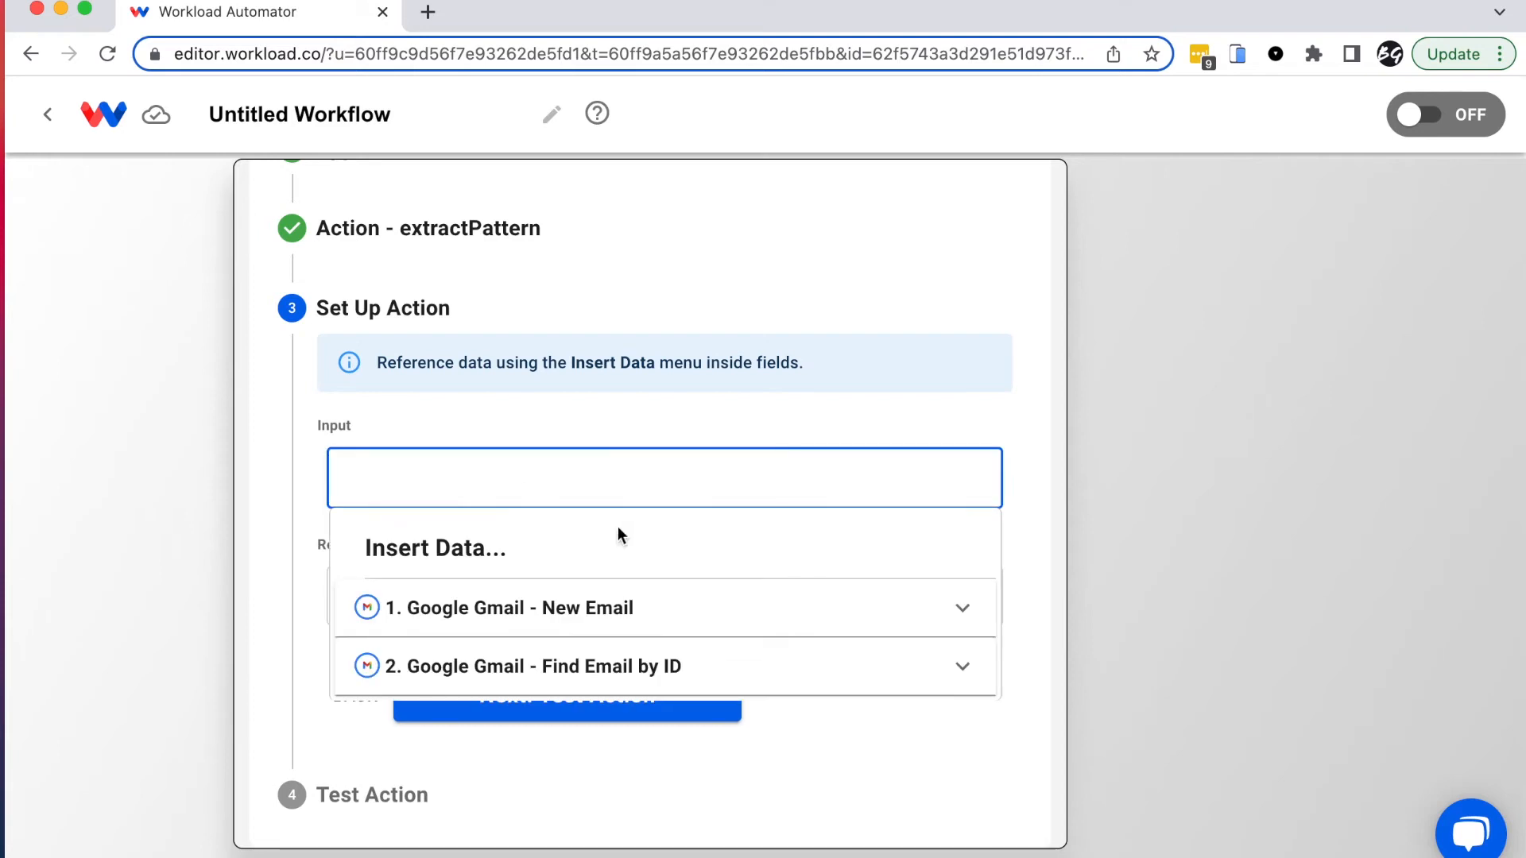
pyautogui.click(561, 665)
pyautogui.scroll(-20, 676, 752)
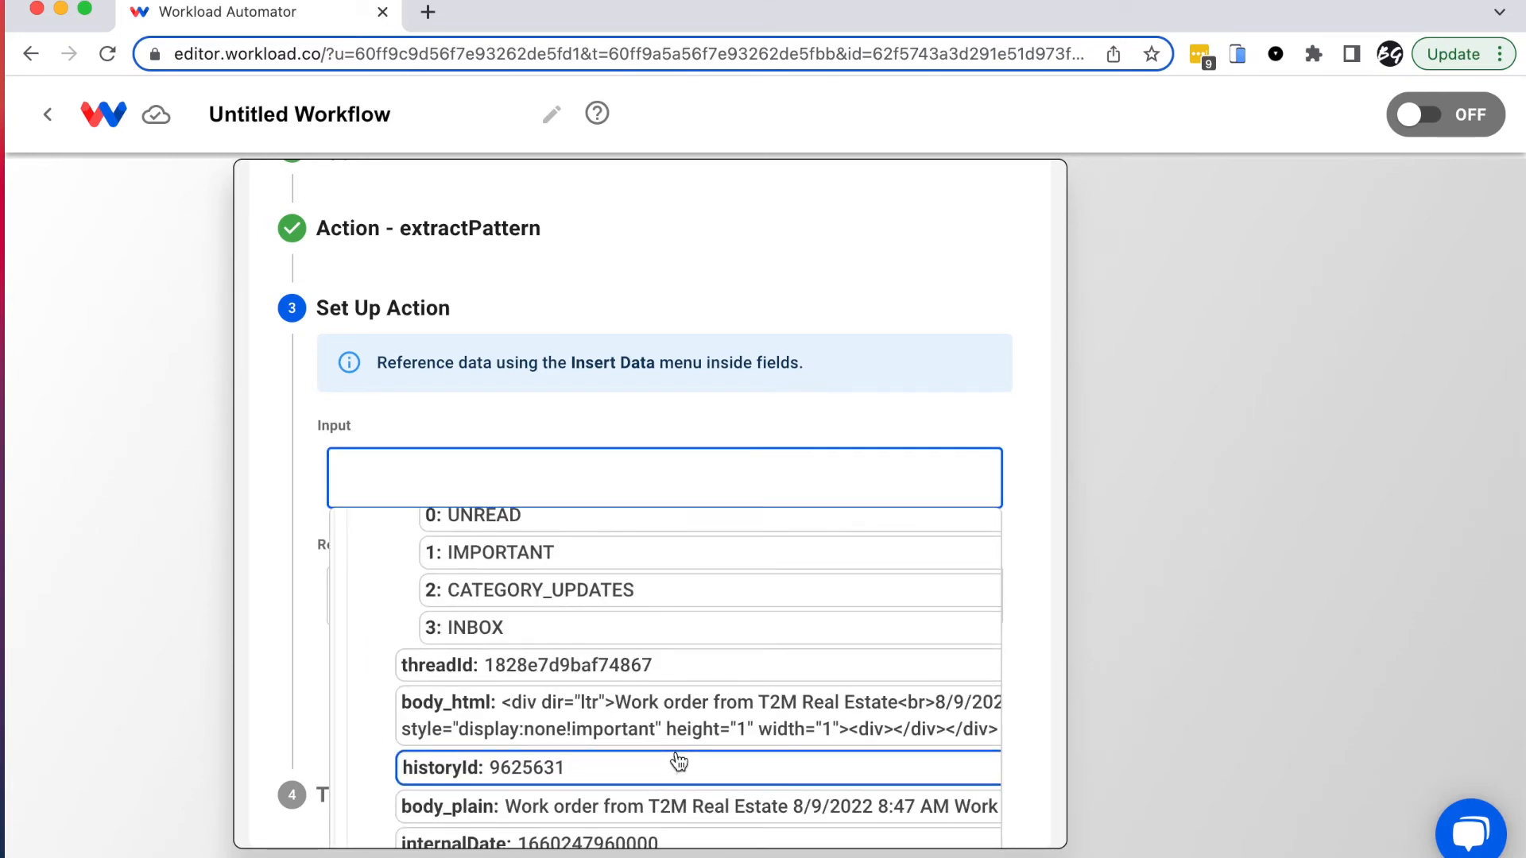
pyautogui.scroll(-2, 450, 771)
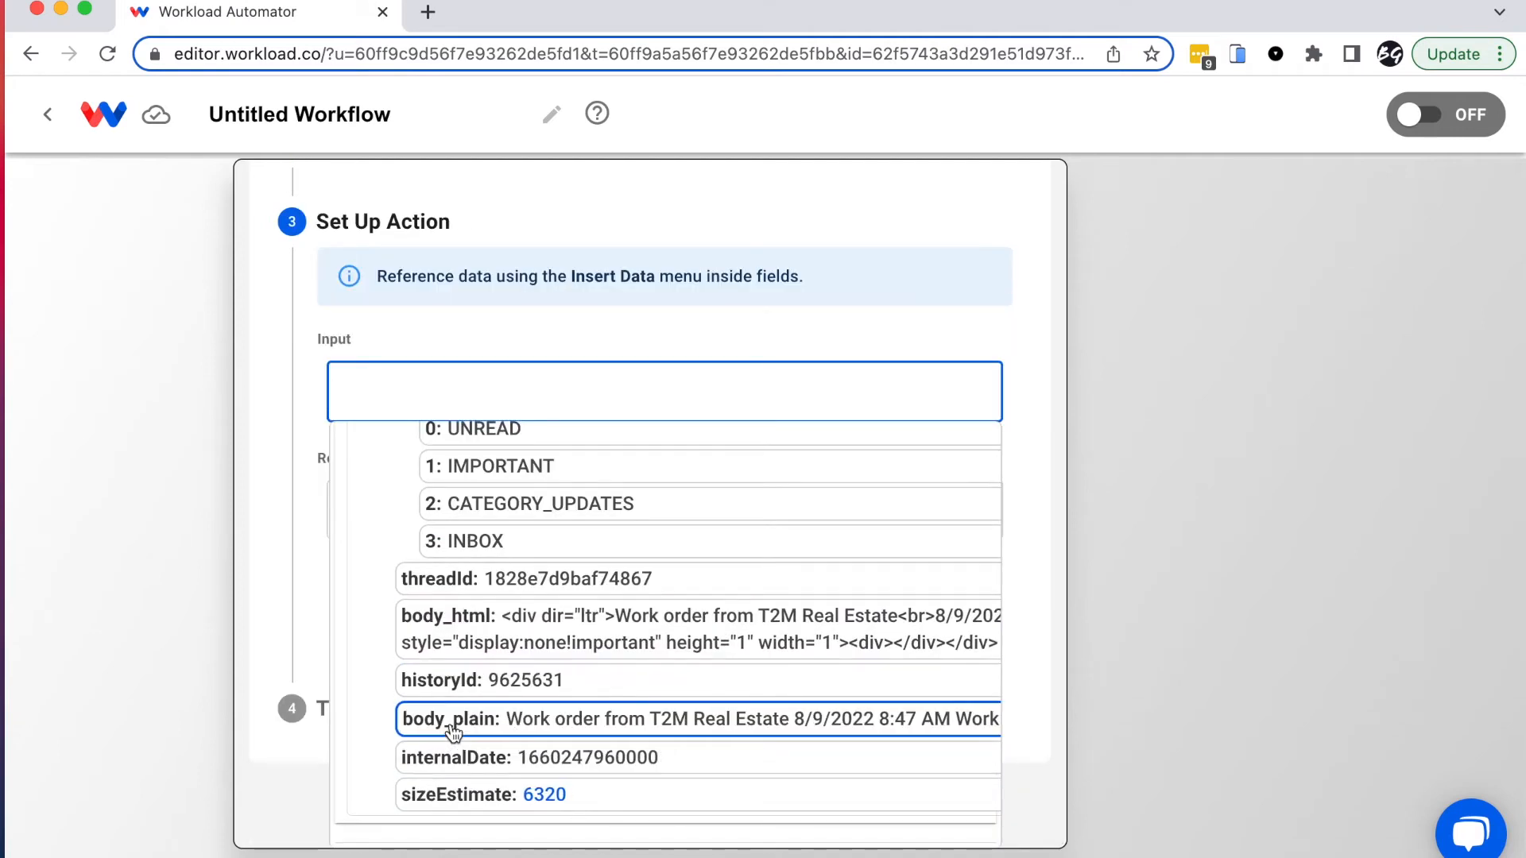
pyautogui.click(521, 720)
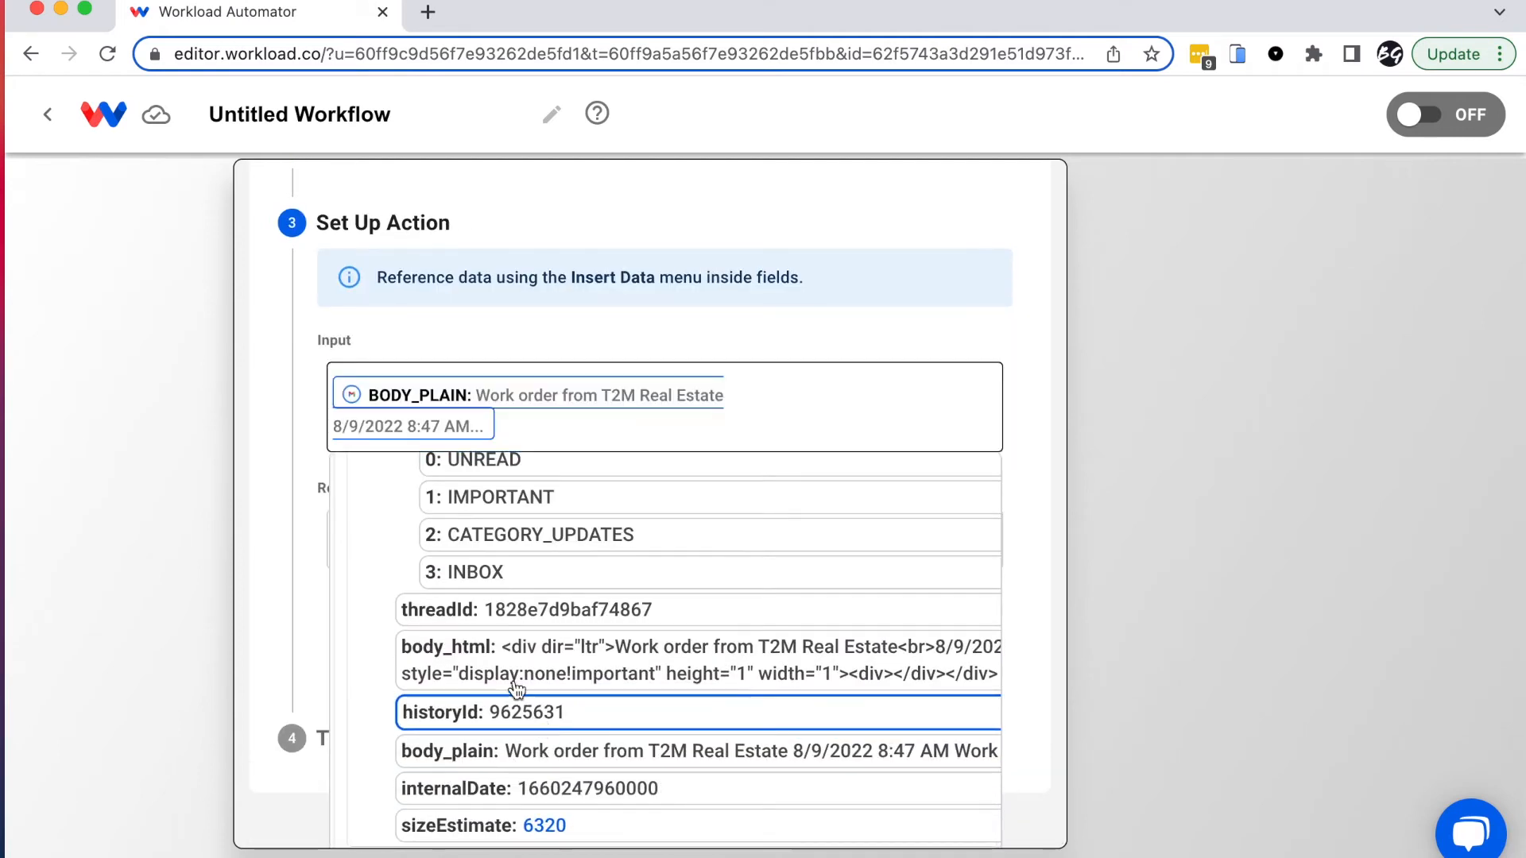
pyautogui.click(265, 477)
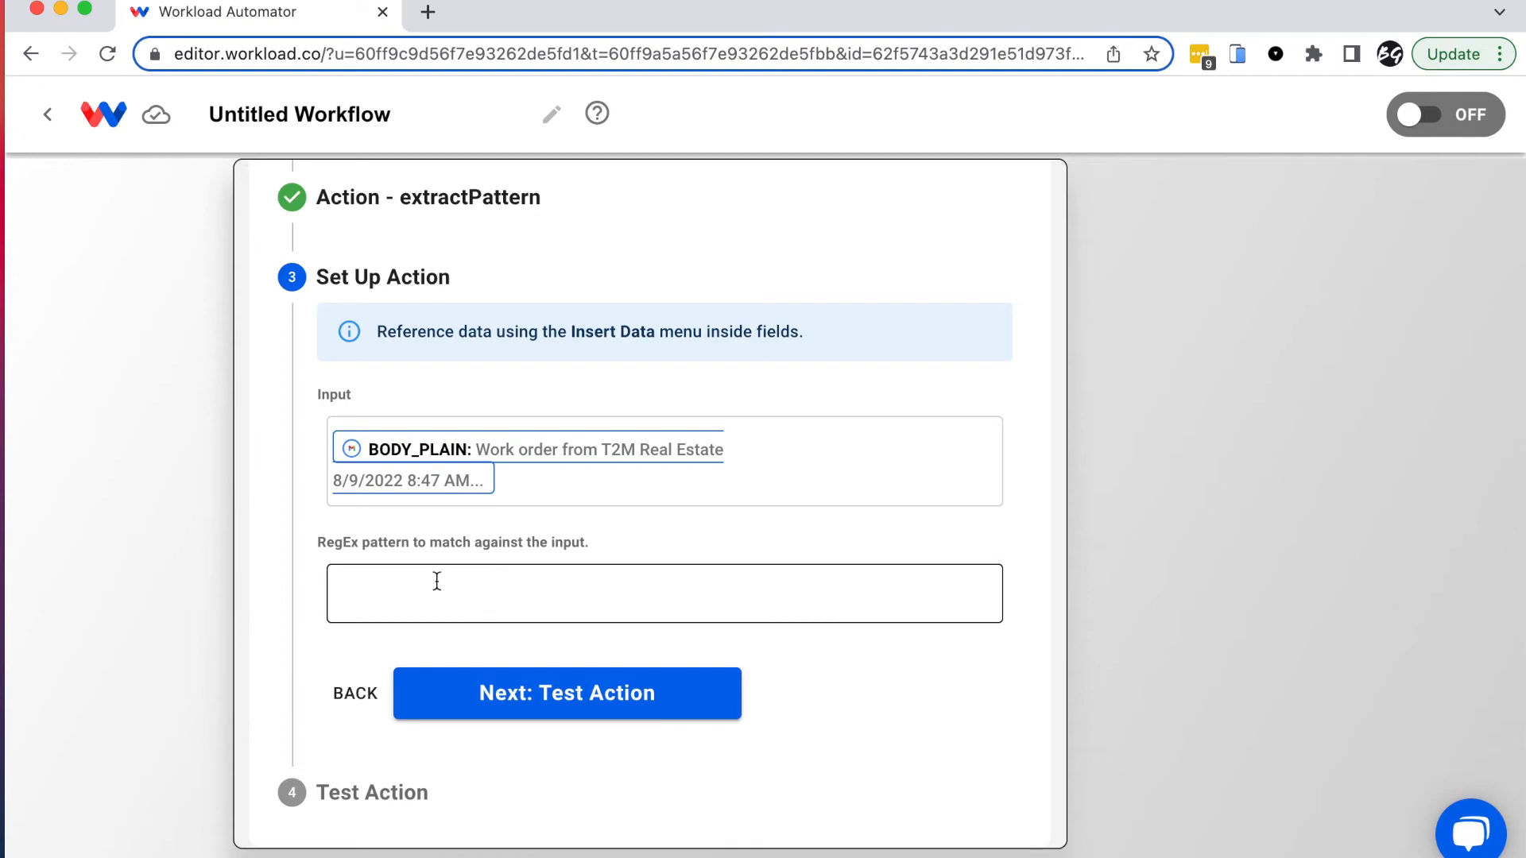
pyautogui.click(413, 592)
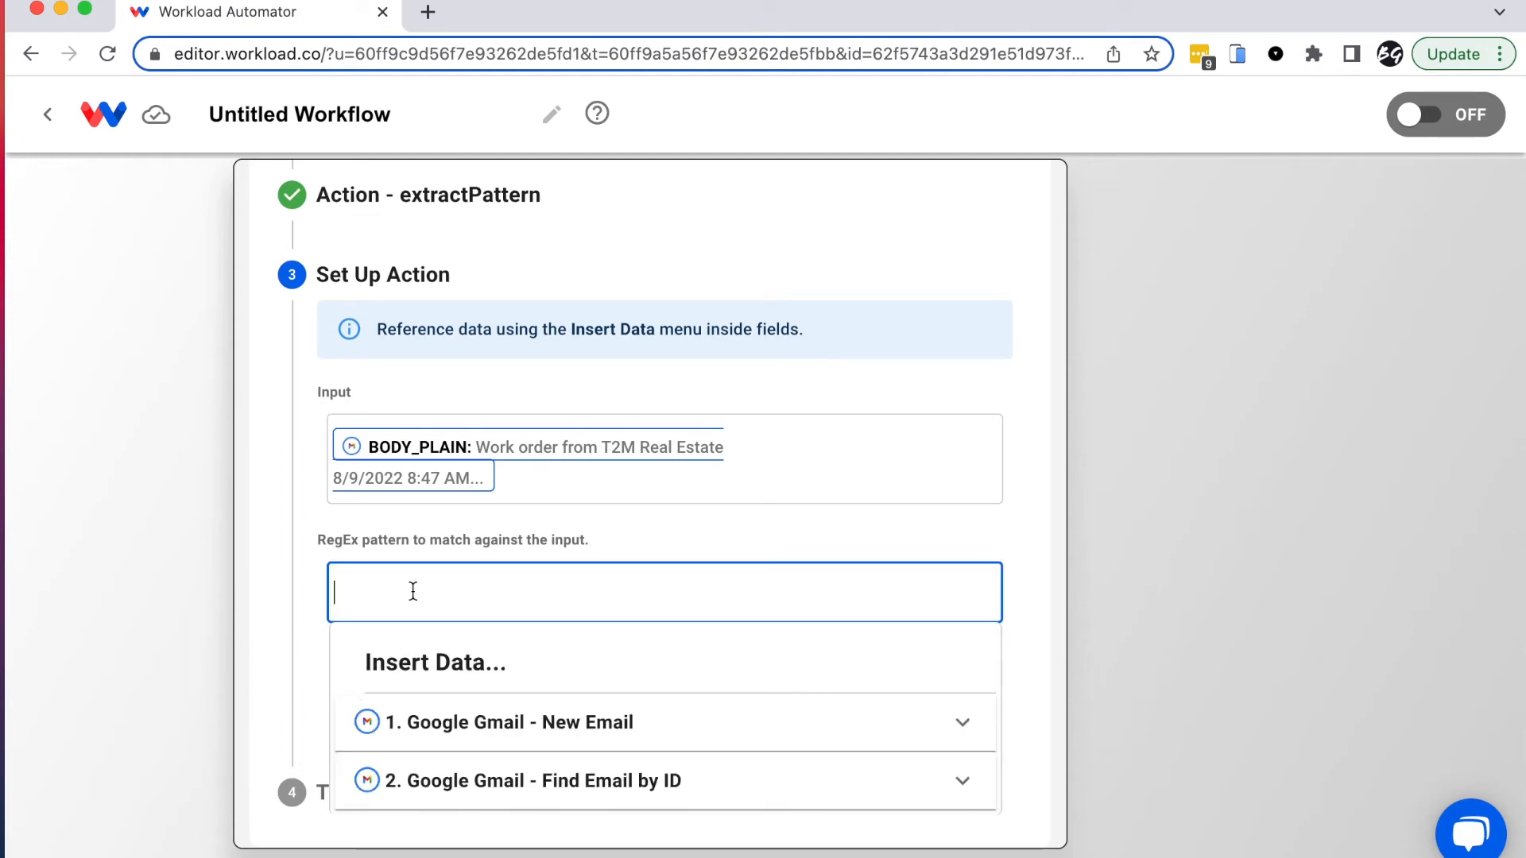
pyautogui.press('super+Tab')
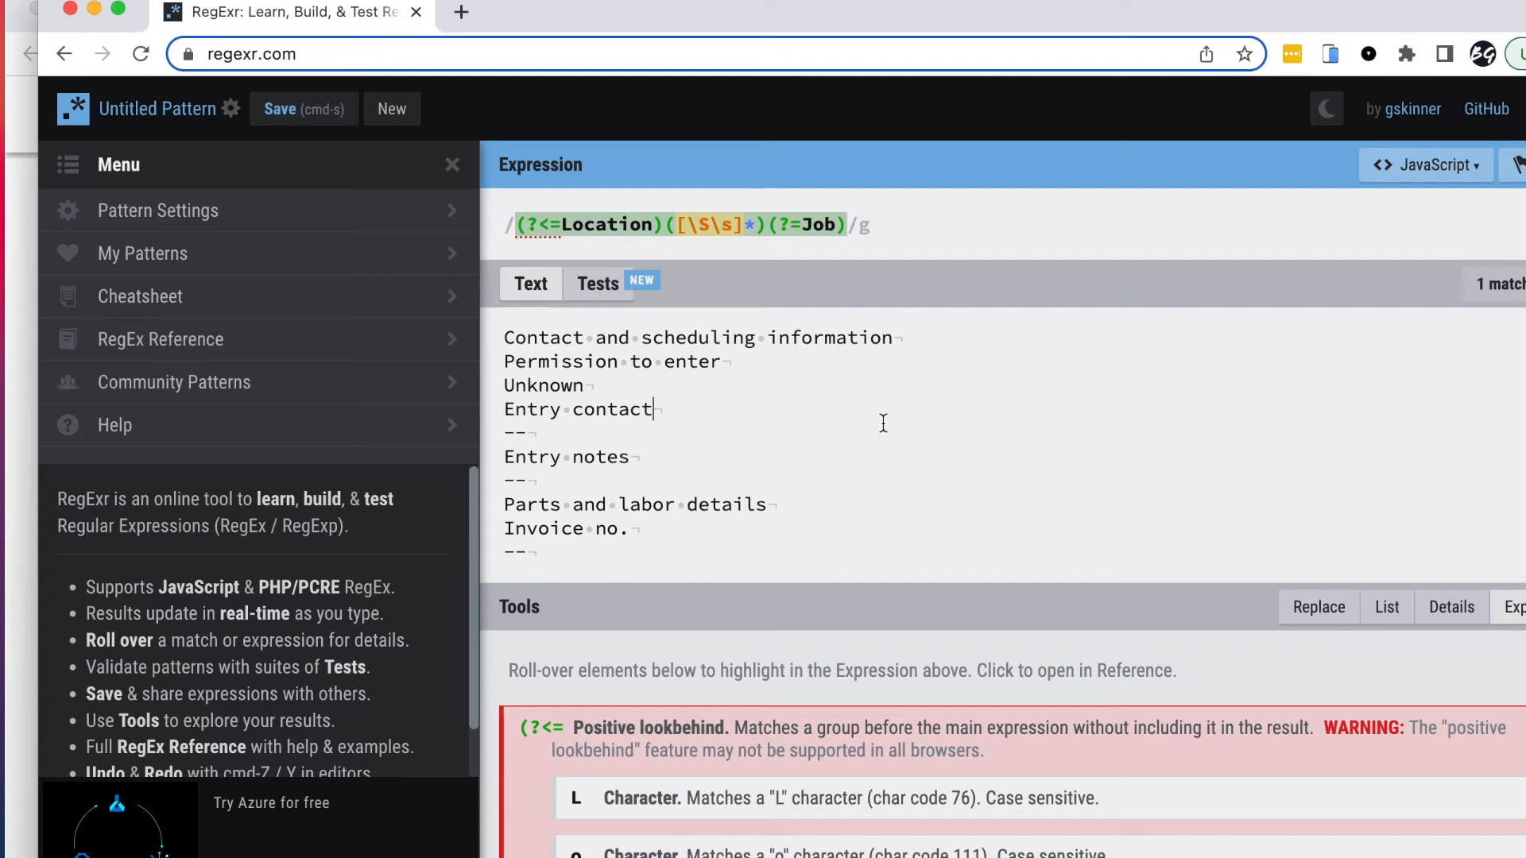
# Step: Verify and copy the regex (?<=Location)([\S\s]*)(?=Job) in RegExr, then go back to Workload
pyautogui.scroll(5, 879, 422)
pyautogui.moveTo(847, 225); pyautogui.dragTo(505, 234)
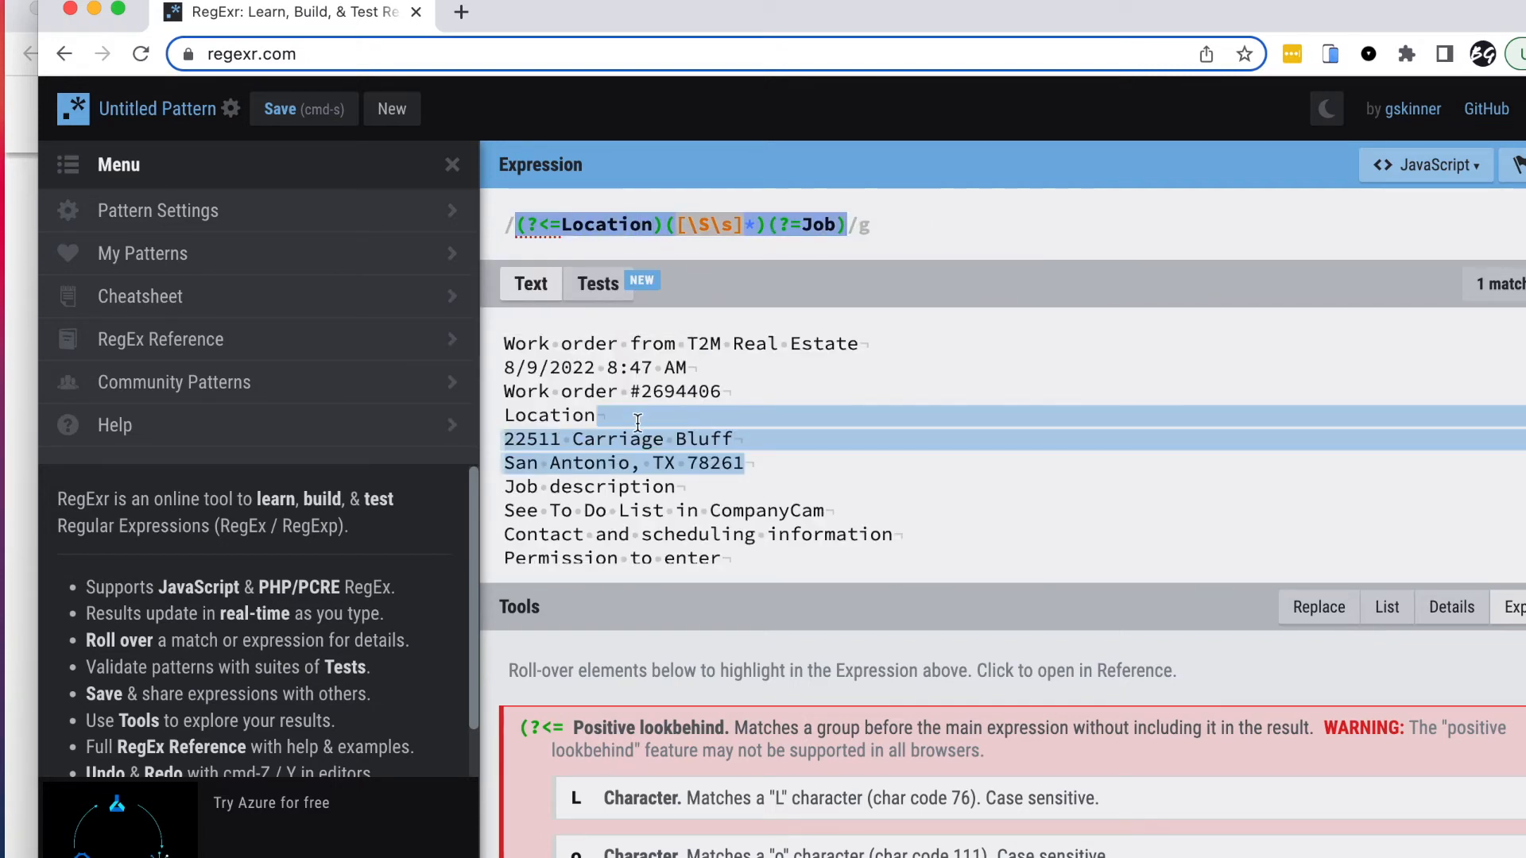
pyautogui.moveTo(502, 340); pyautogui.dragTo(827, 538)
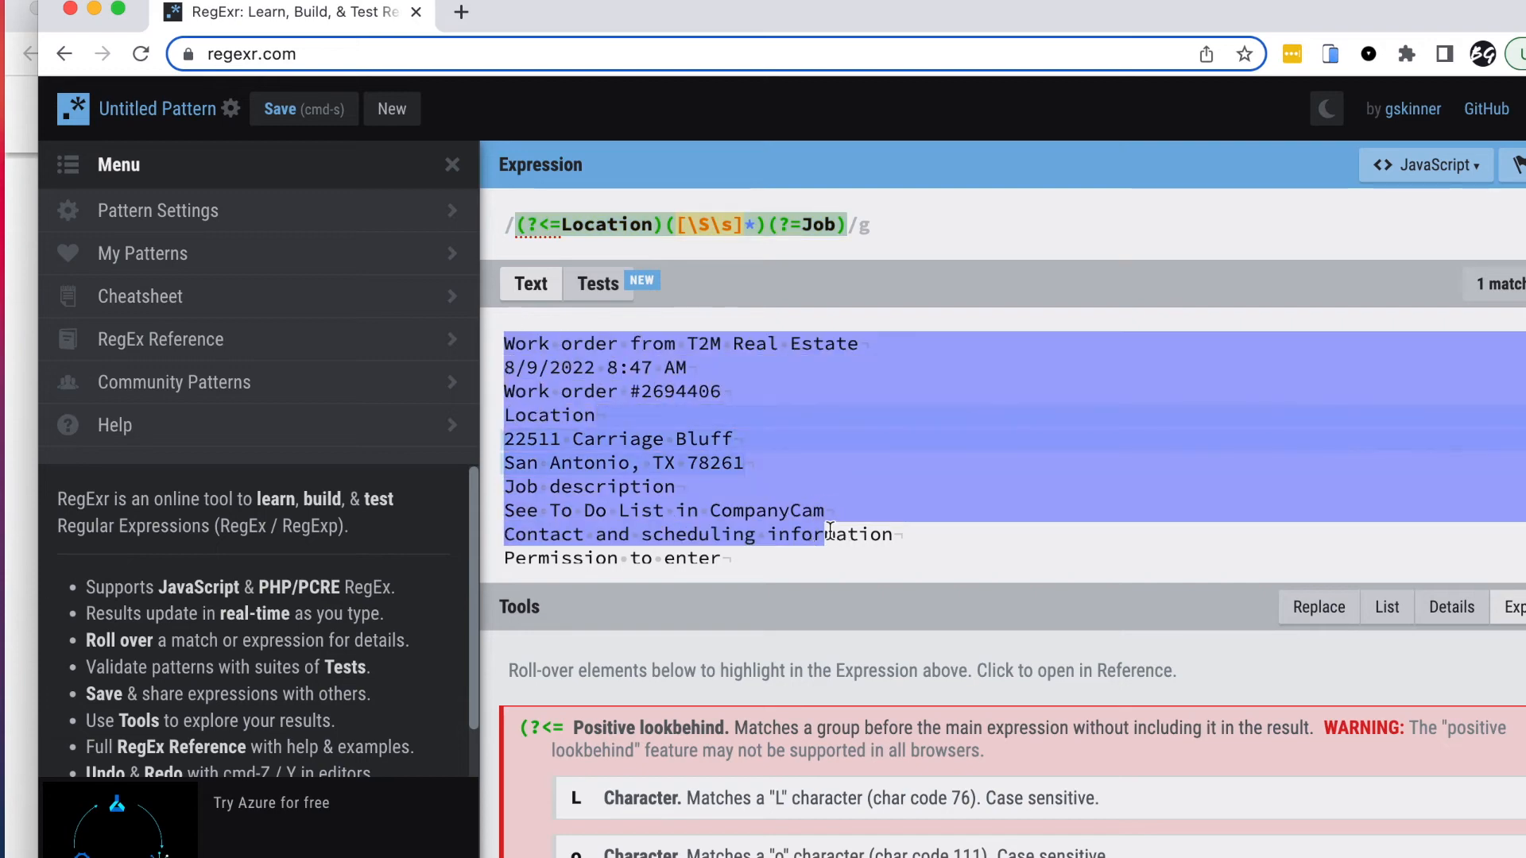
pyautogui.click(858, 390)
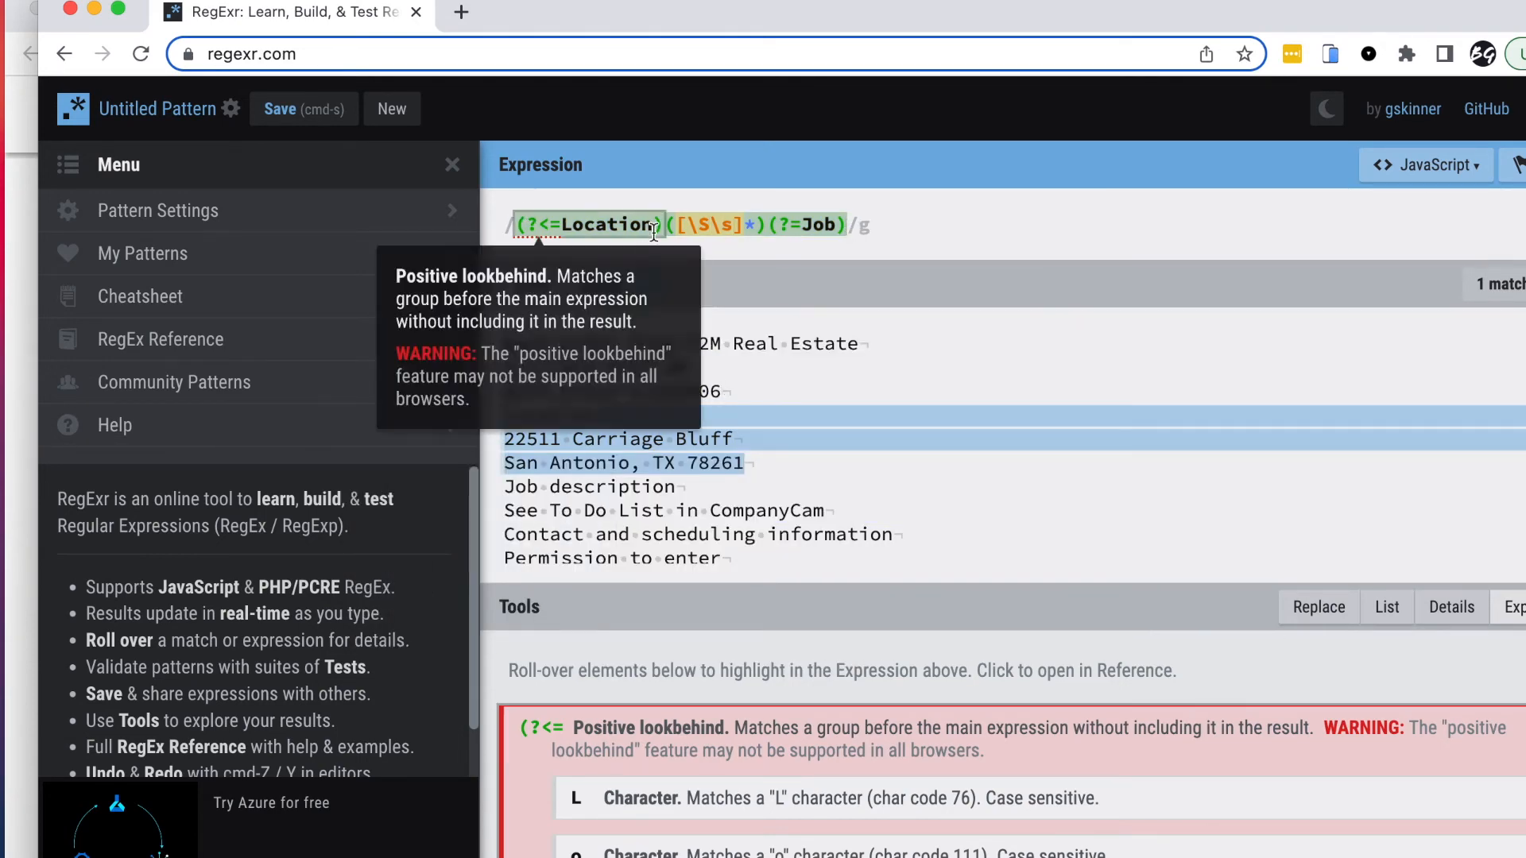
pyautogui.moveTo(893, 225); pyautogui.dragTo(508, 229)
pyautogui.press('super+c')
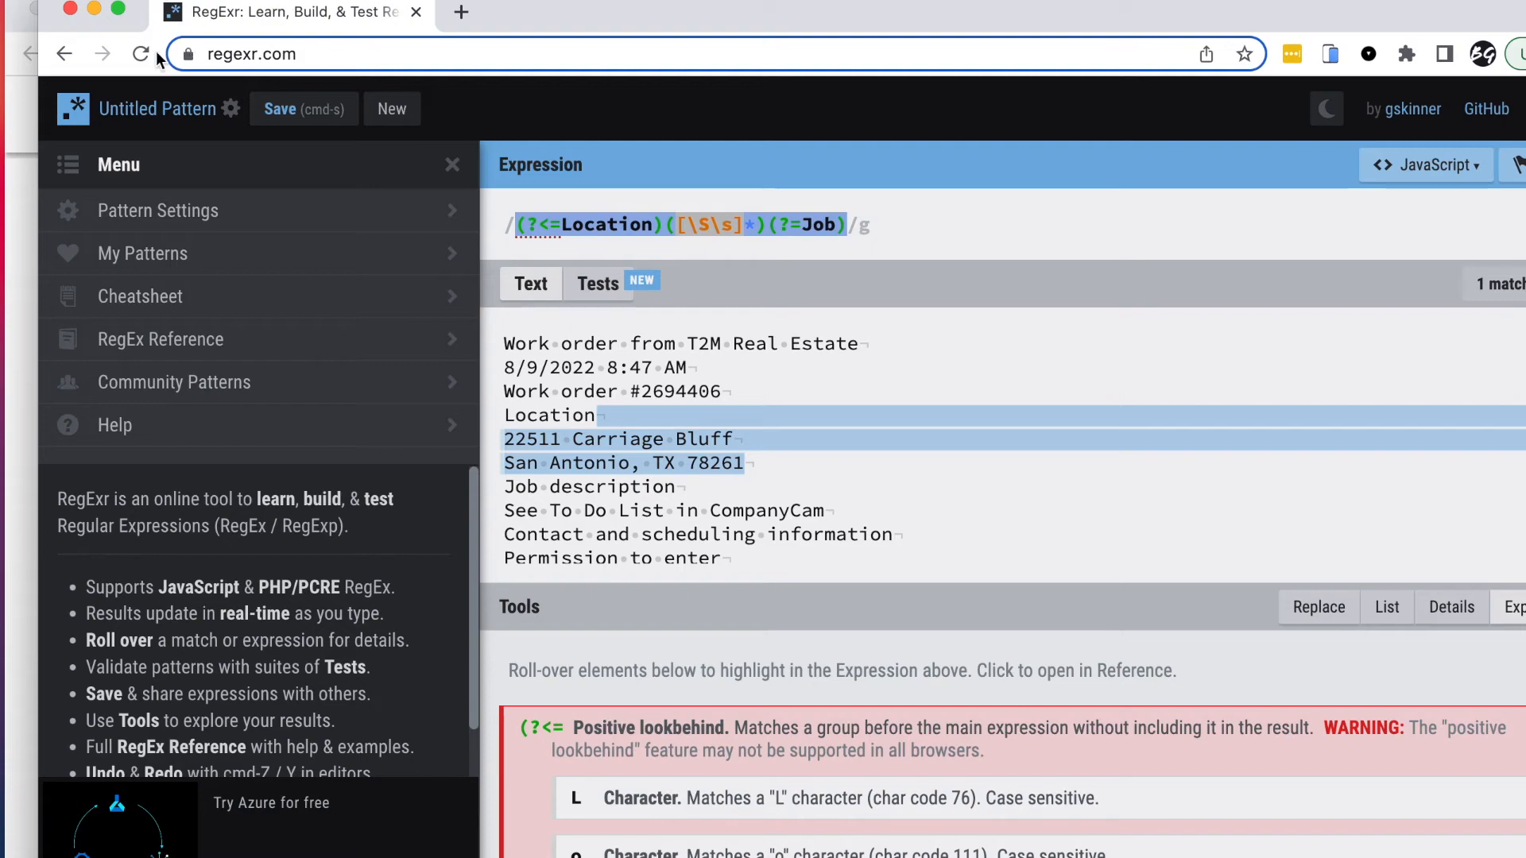
pyautogui.click(22, 112)
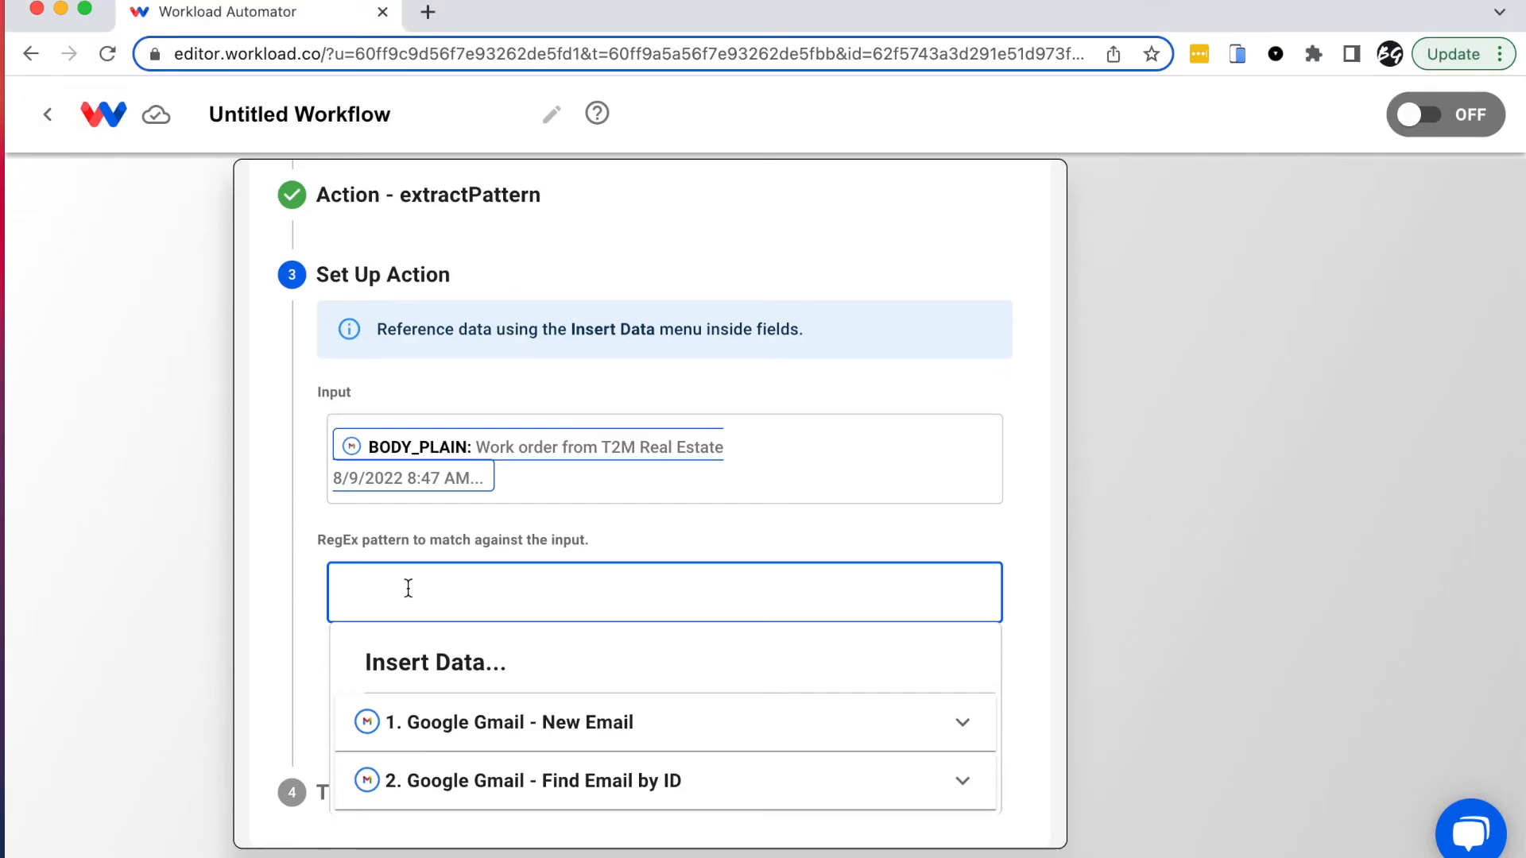
# Step: Paste the regex as the pattern, confirm the test extracts the job address, and save
pyautogui.press('super+v')
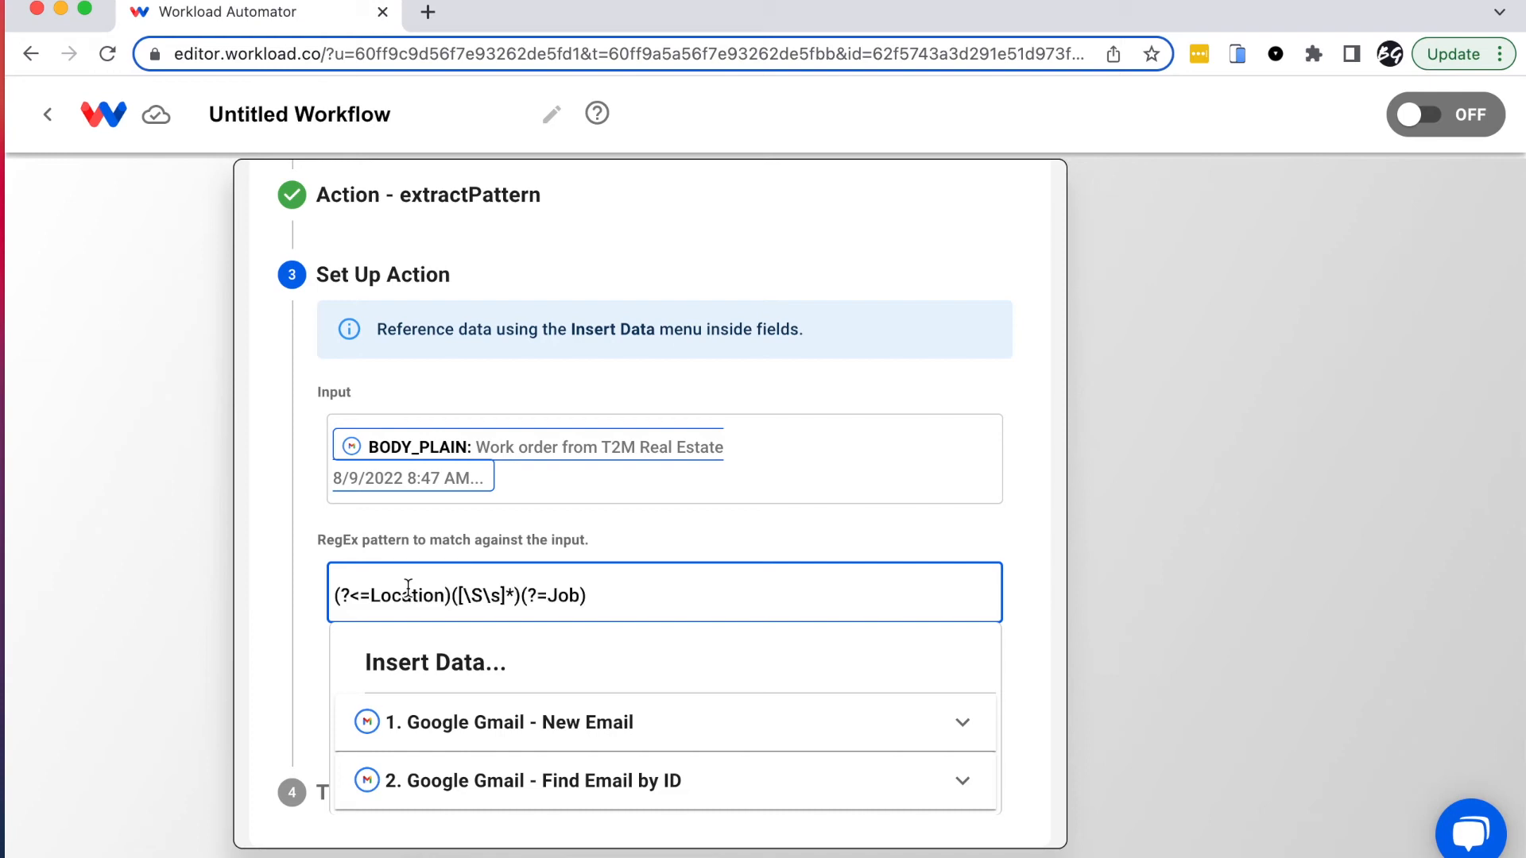
pyautogui.click(269, 658)
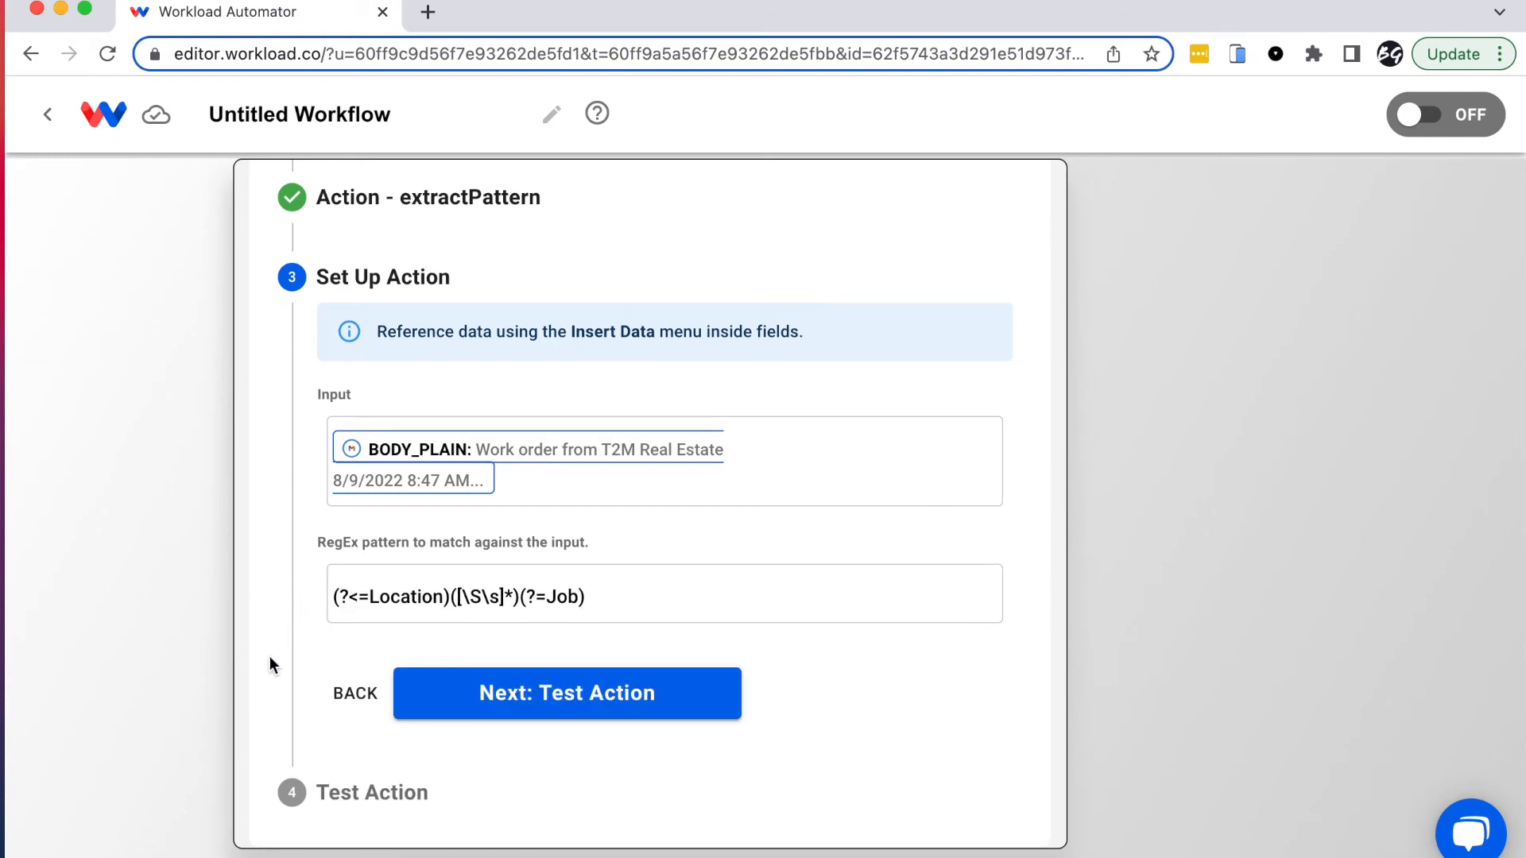
pyautogui.click(586, 698)
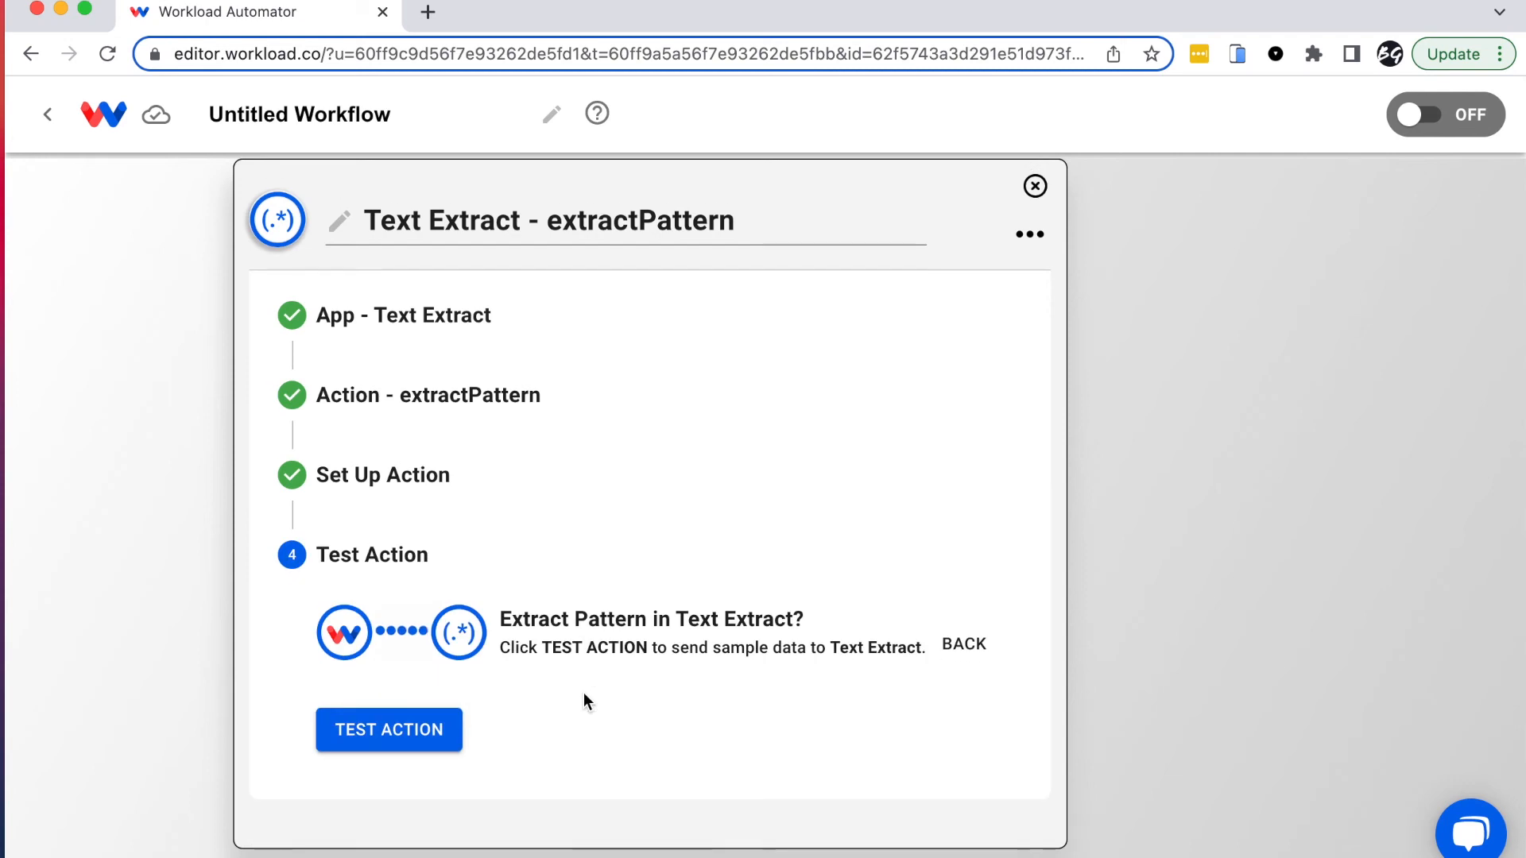
pyautogui.click(392, 745)
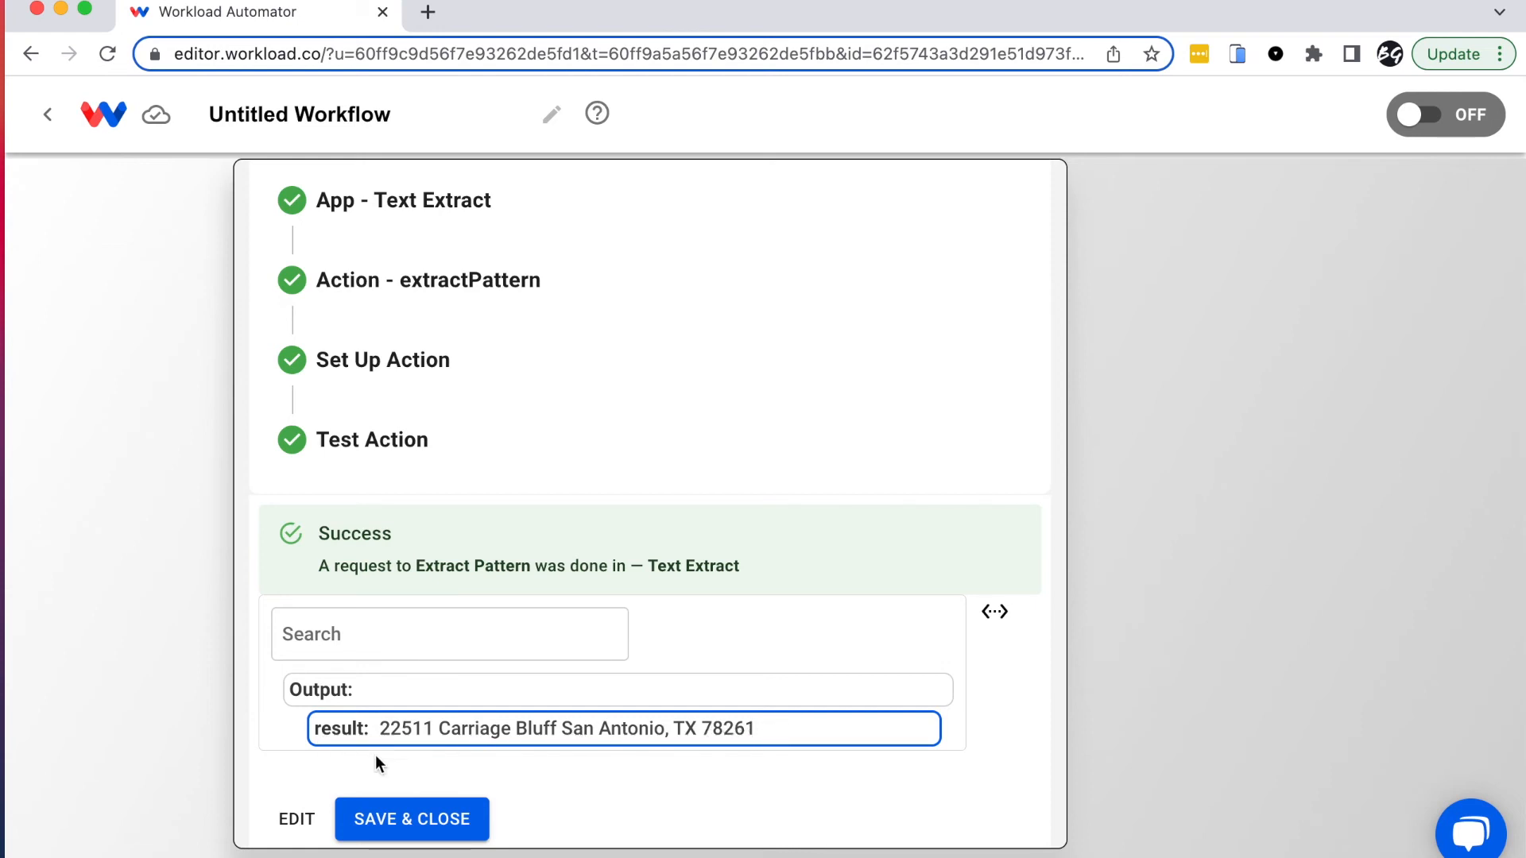
pyautogui.click(433, 823)
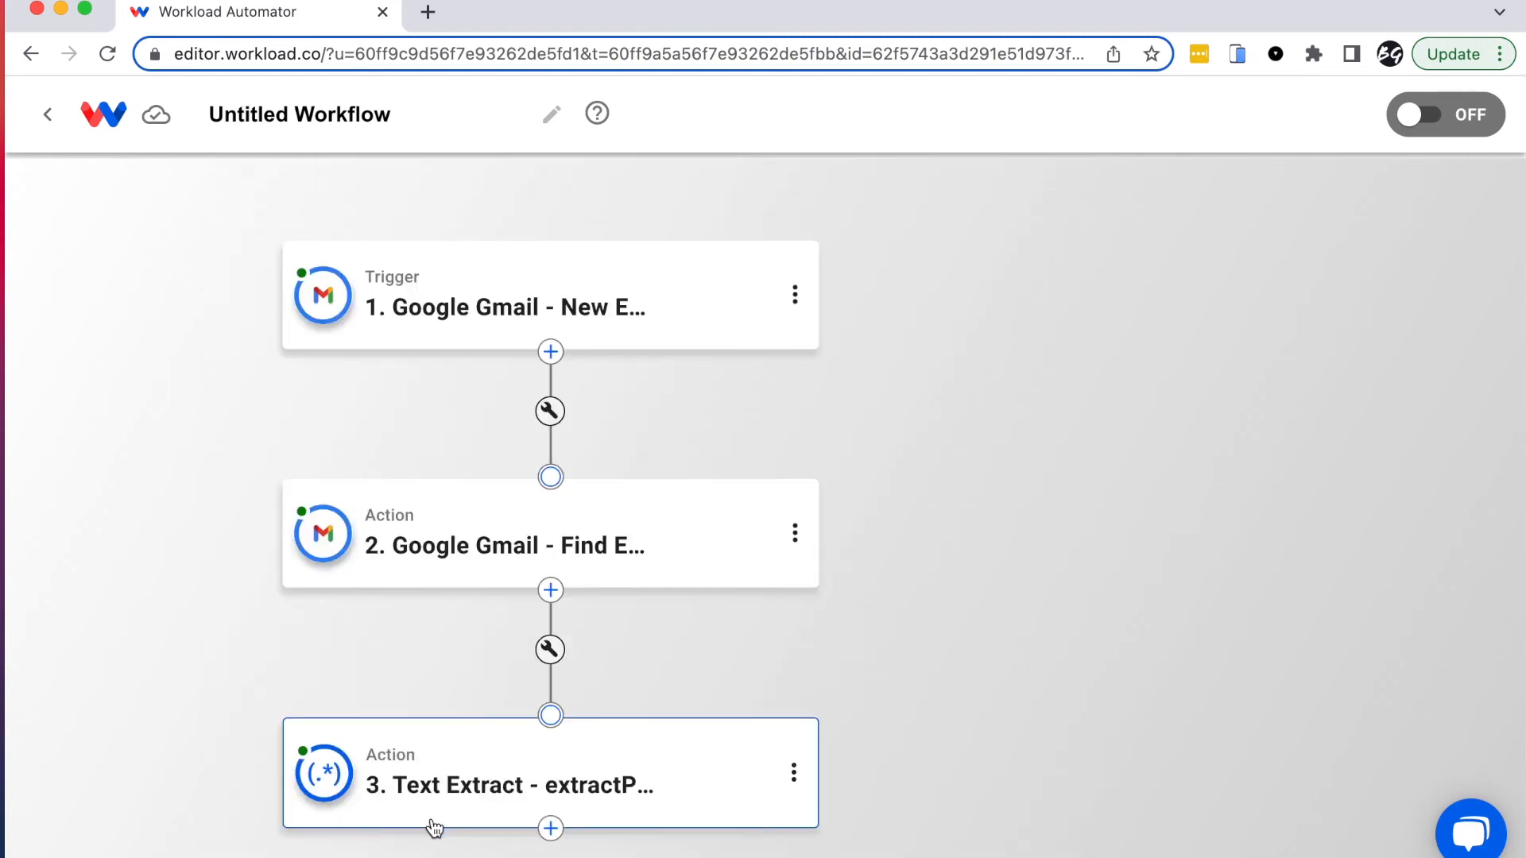
# Step: Add a fourth step after step 3 using the Text Extract tool's Extract Pattern action
pyautogui.moveTo(198, 709); pyautogui.dragTo(184, 475)
pyautogui.moveTo(189, 545); pyautogui.dragTo(204, 465)
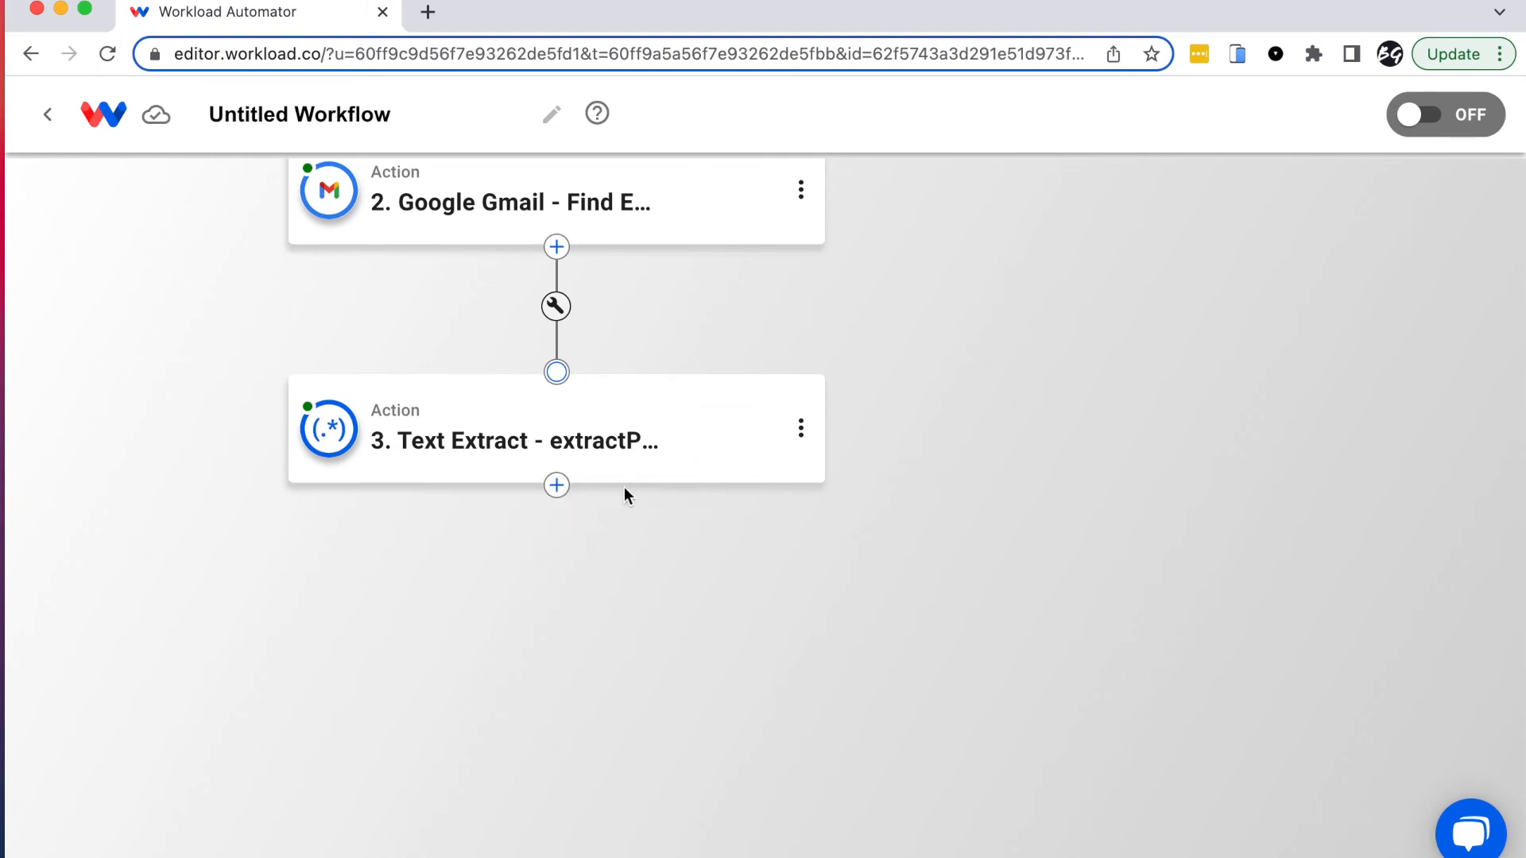
pyautogui.click(557, 484)
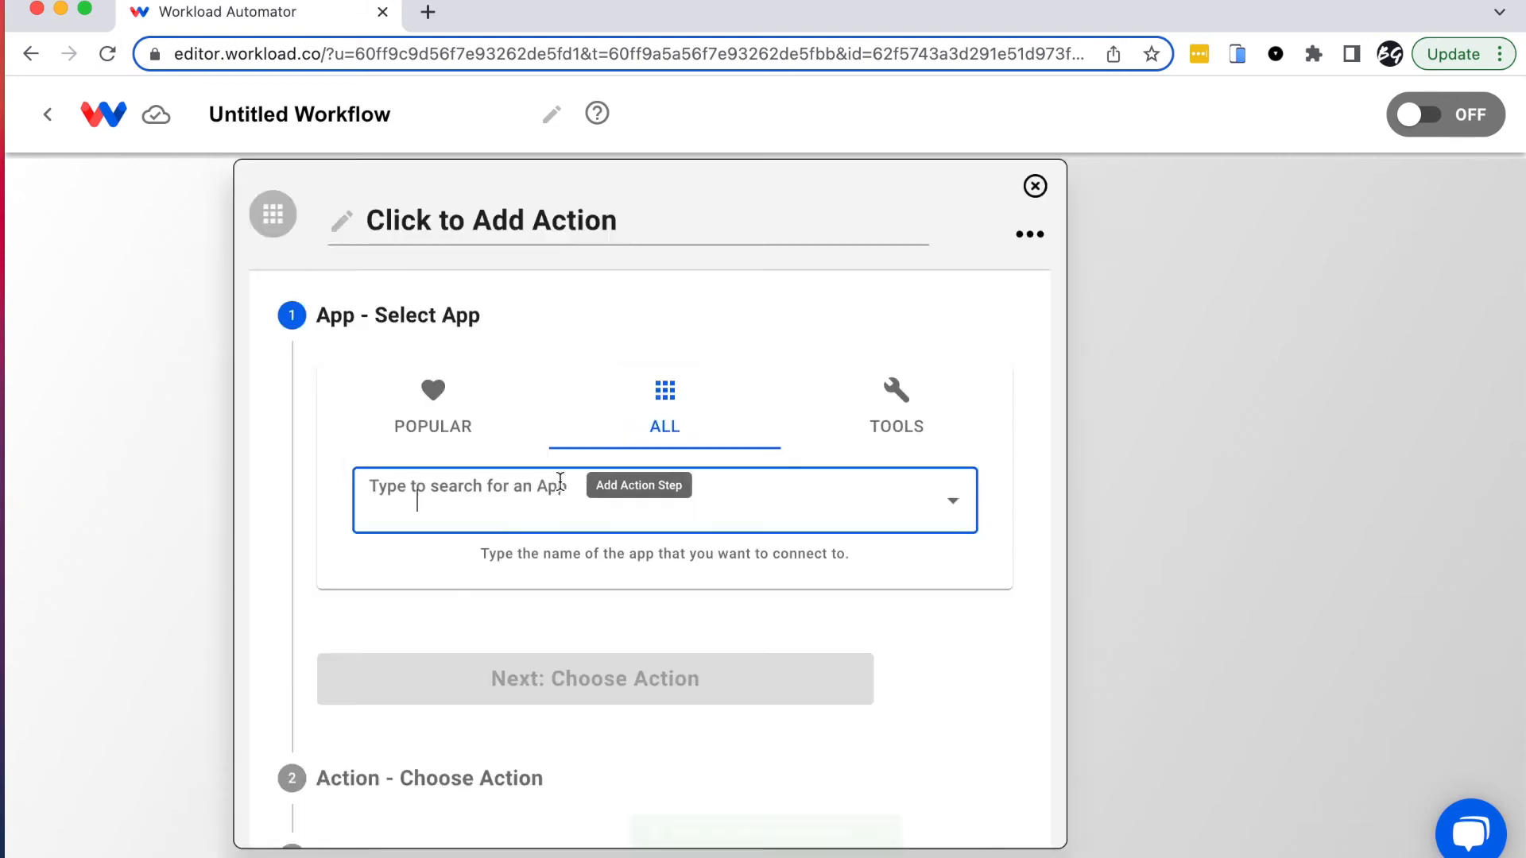
pyautogui.click(893, 279)
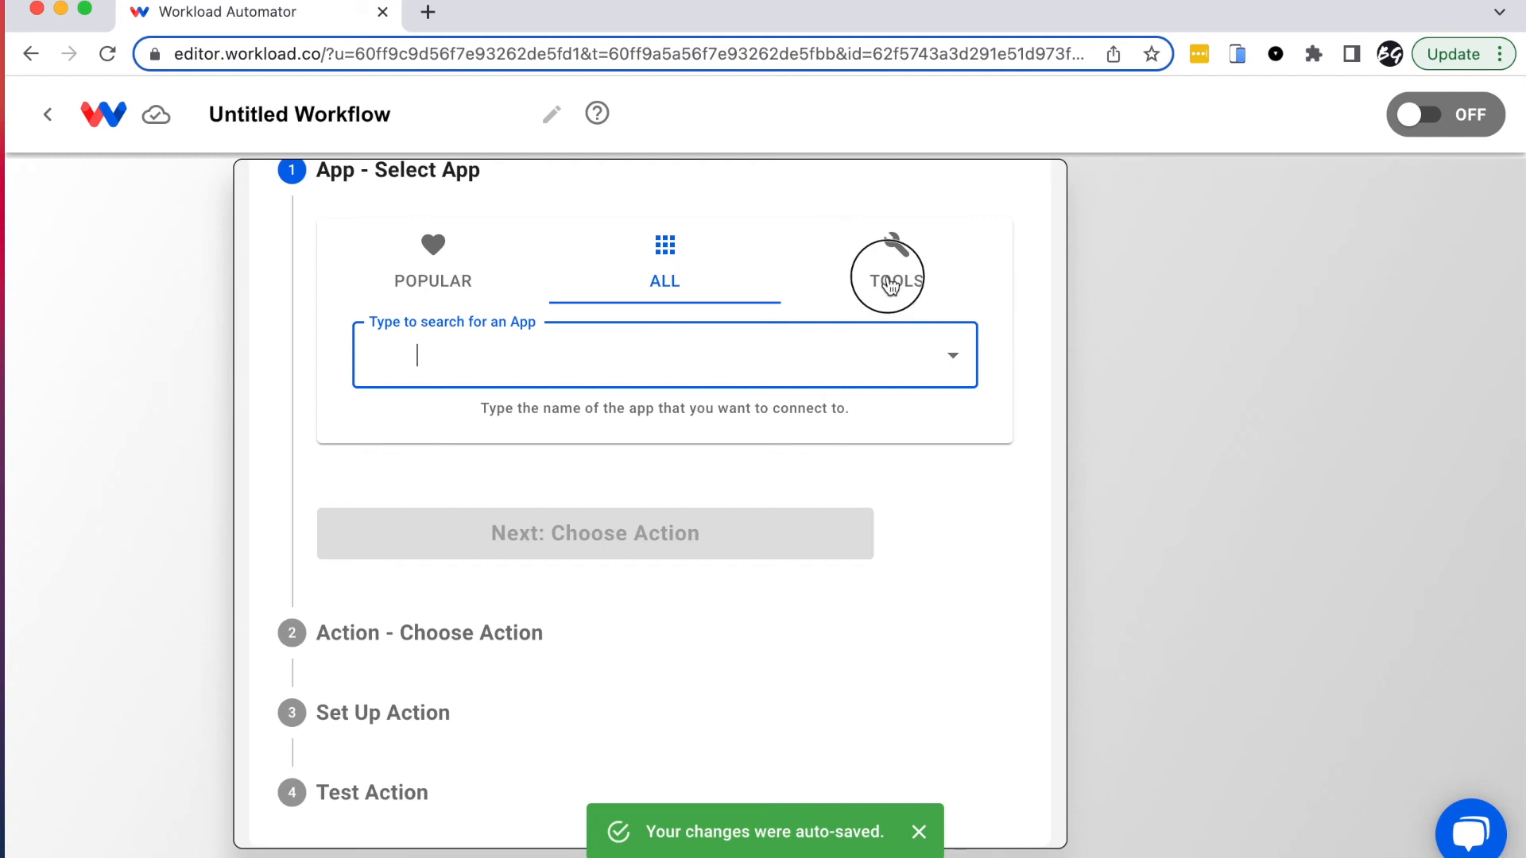
pyautogui.click(442, 361)
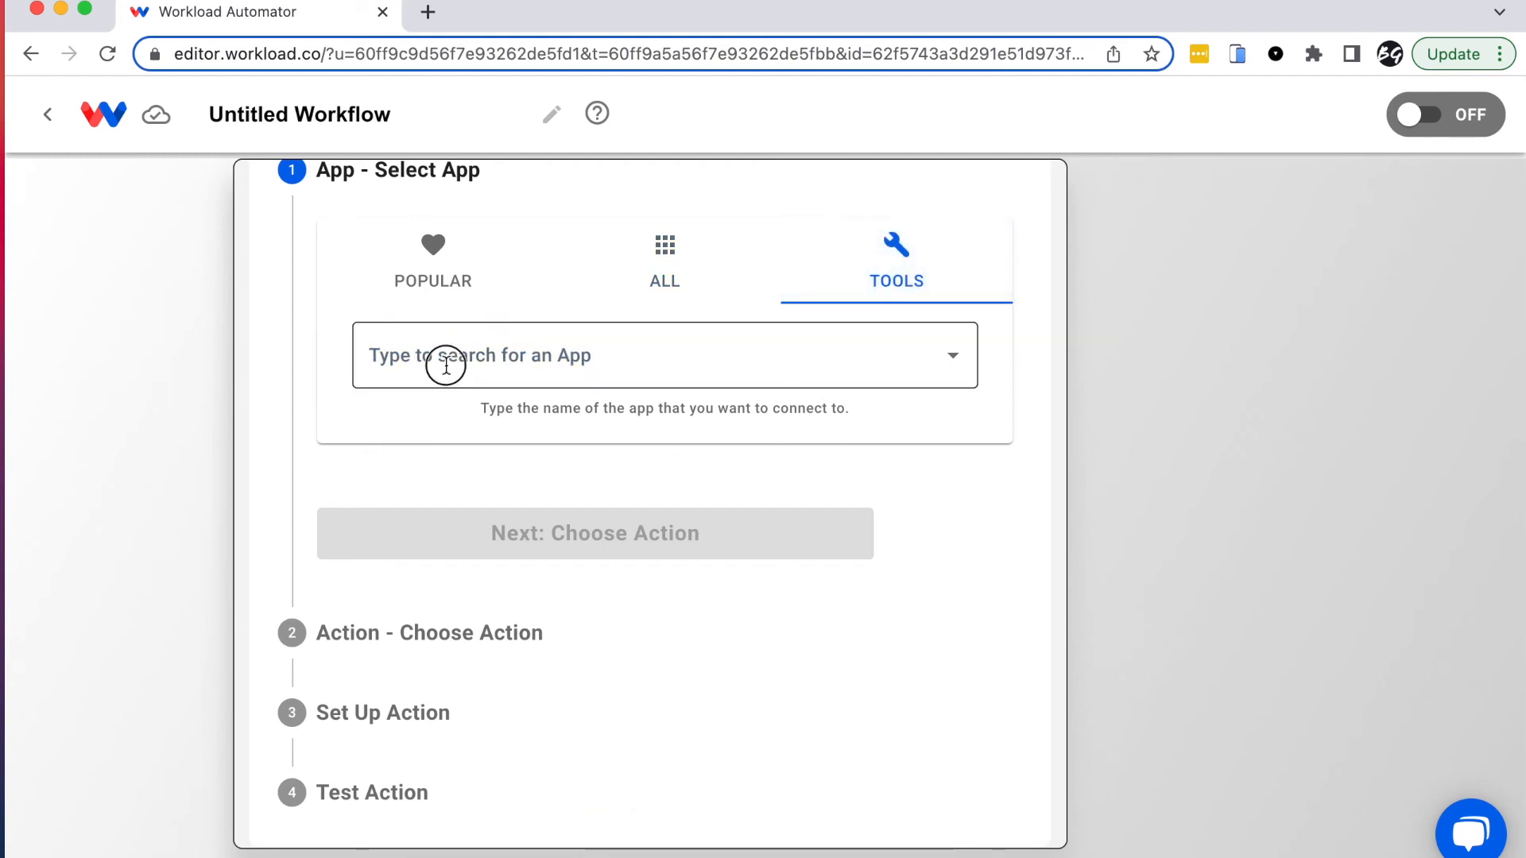
pyautogui.scroll(-2, 671, 620)
pyautogui.scroll(-6, 673, 622)
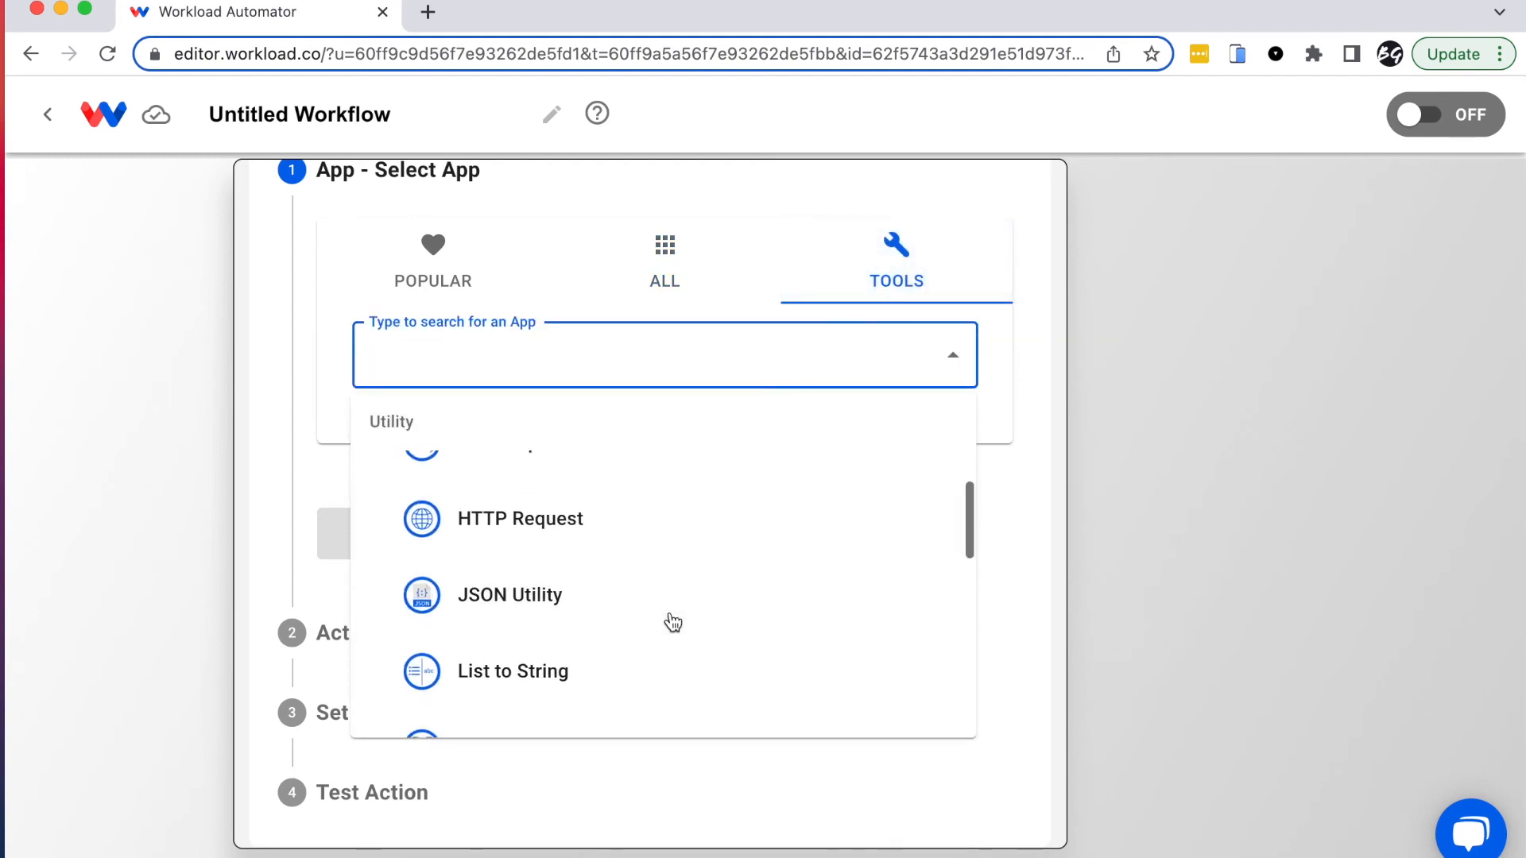
pyautogui.click(554, 526)
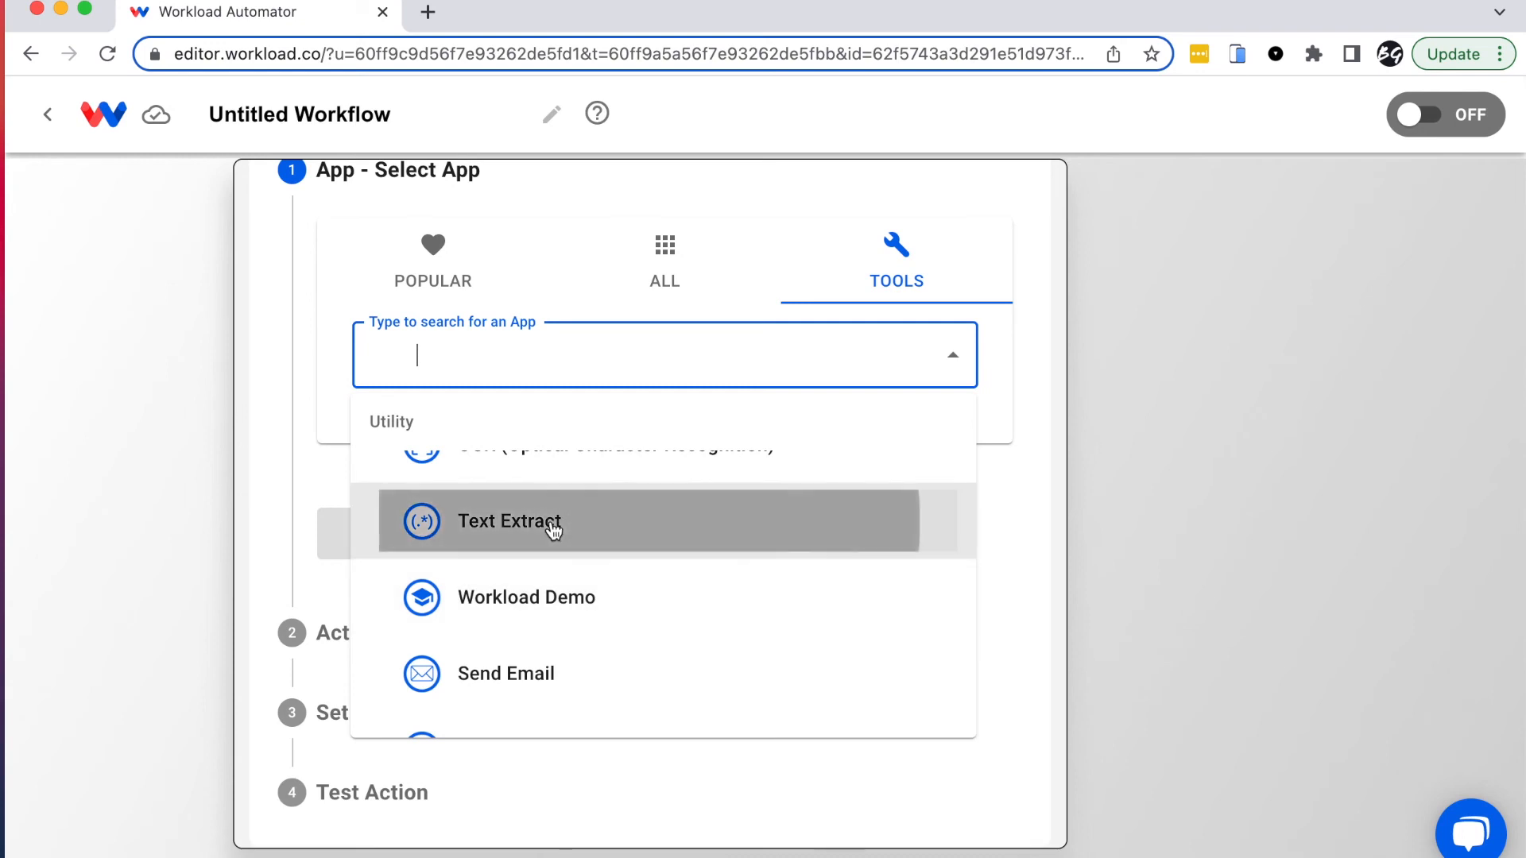
pyautogui.click(367, 447)
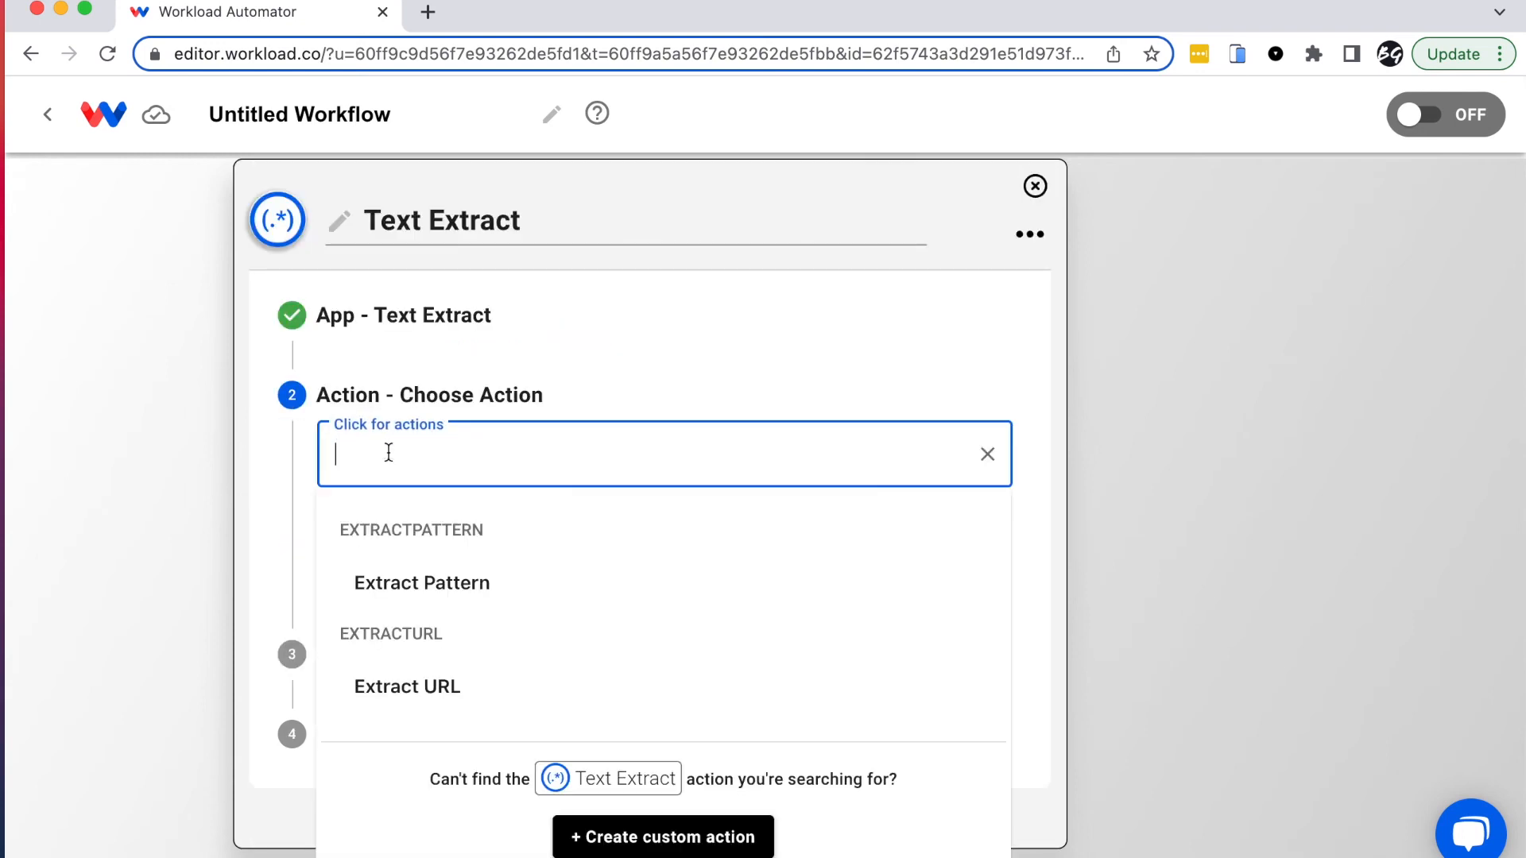
pyautogui.click(445, 584)
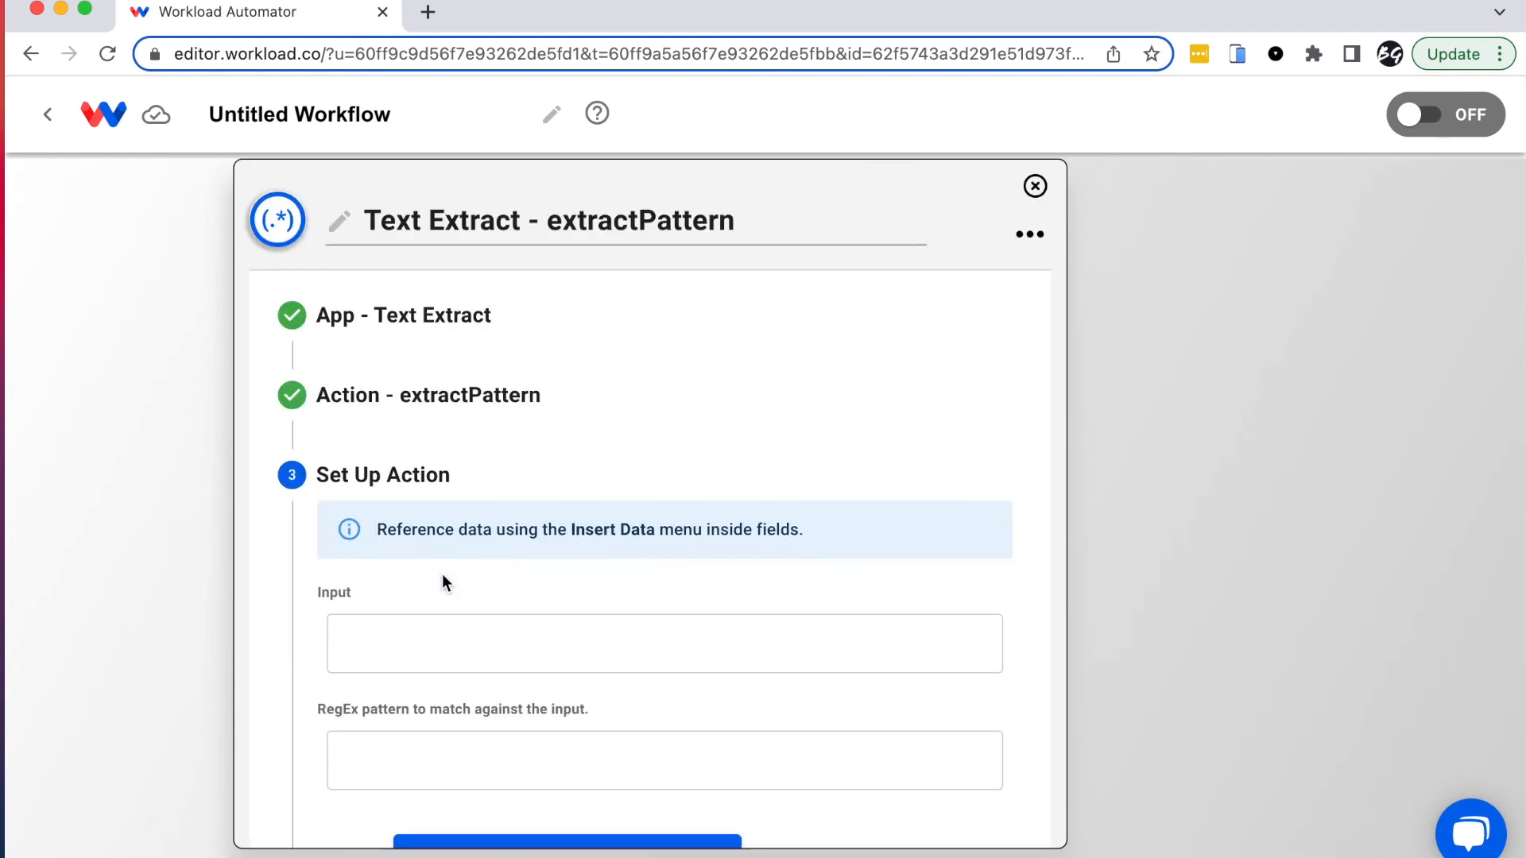
pyautogui.scroll(-3, 602, 570)
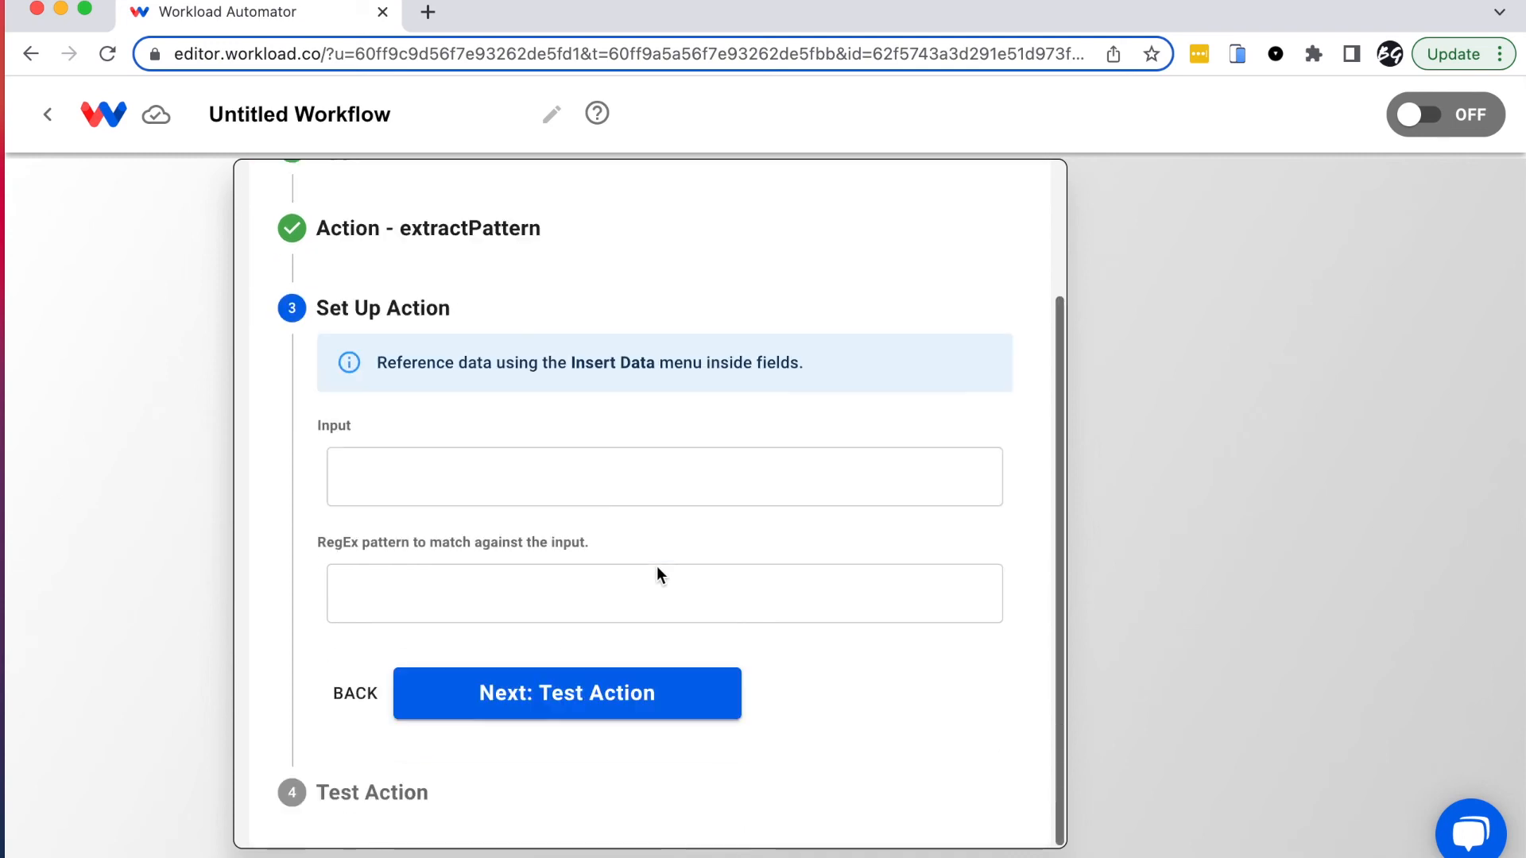
# Step: Set the fourth step's Input to body_plain from the 2. Google Gmail - Find Email by ID step
pyautogui.click(420, 473)
pyautogui.click(517, 682)
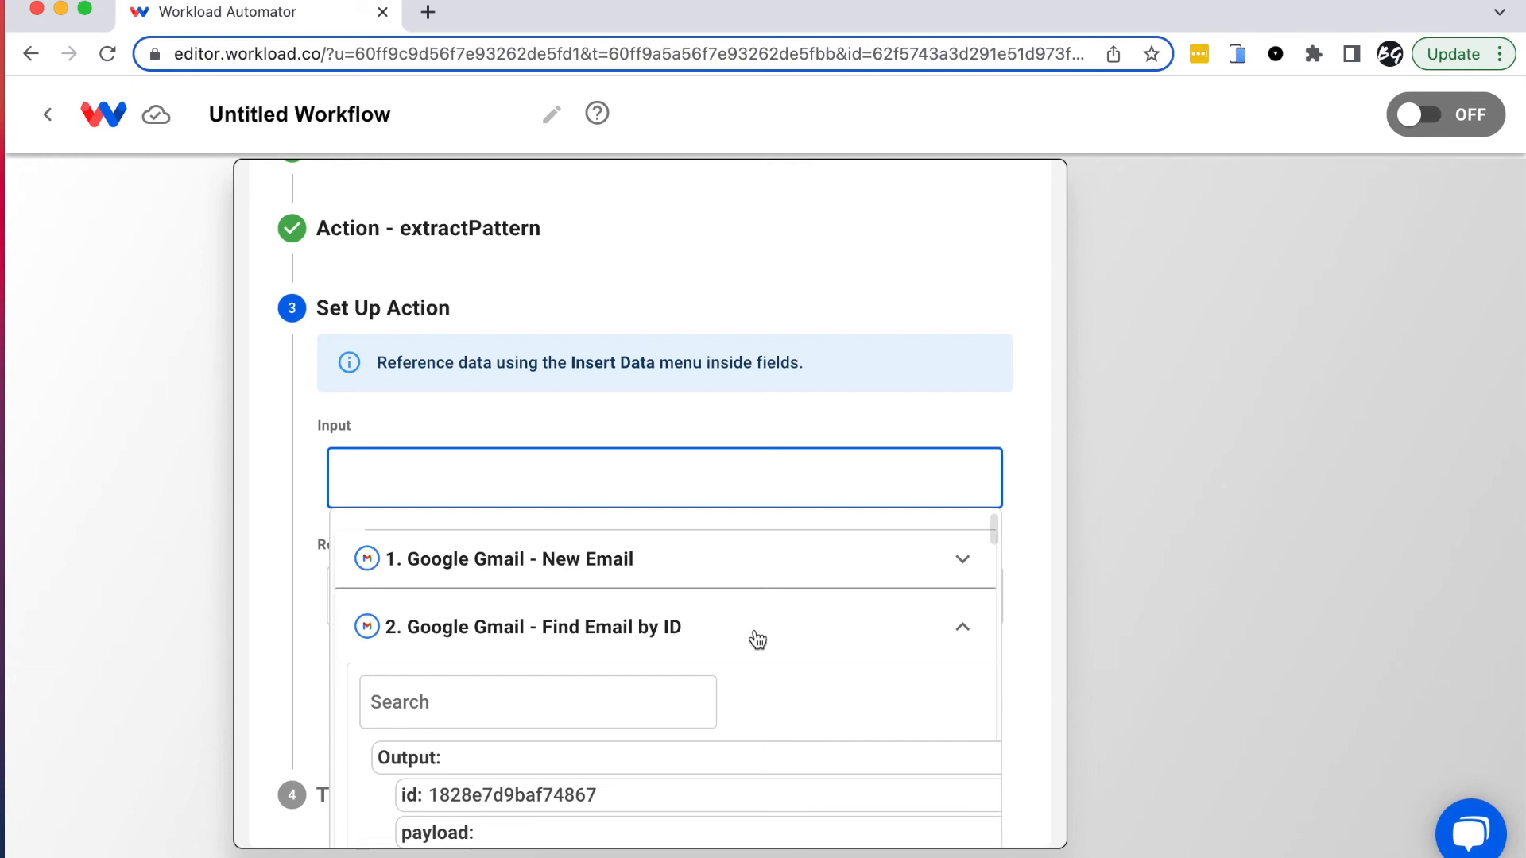
pyautogui.scroll(-8, 760, 641)
pyautogui.scroll(-15, 760, 641)
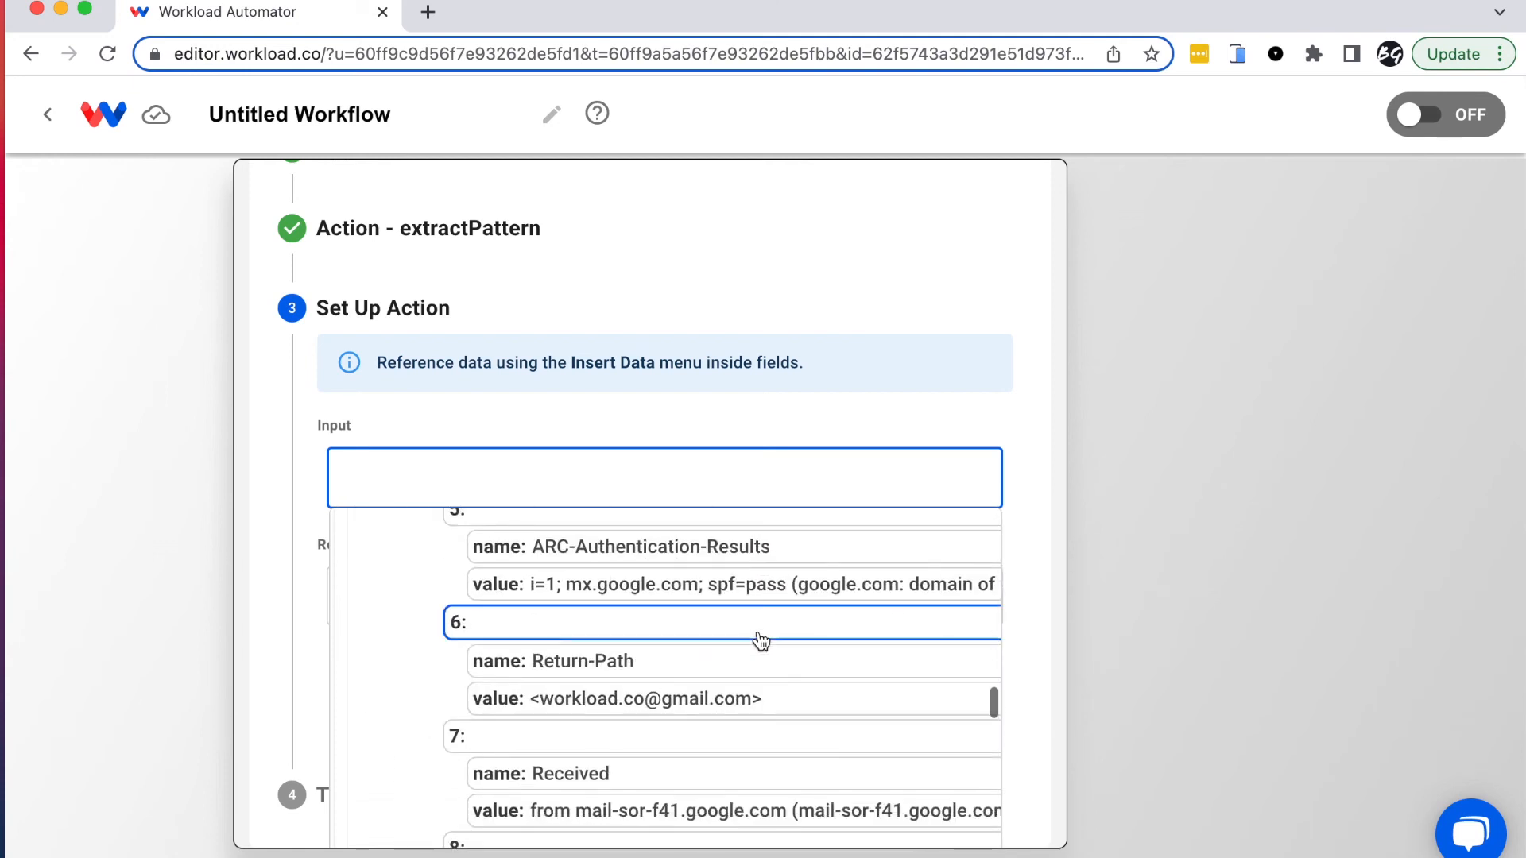
pyautogui.click(561, 752)
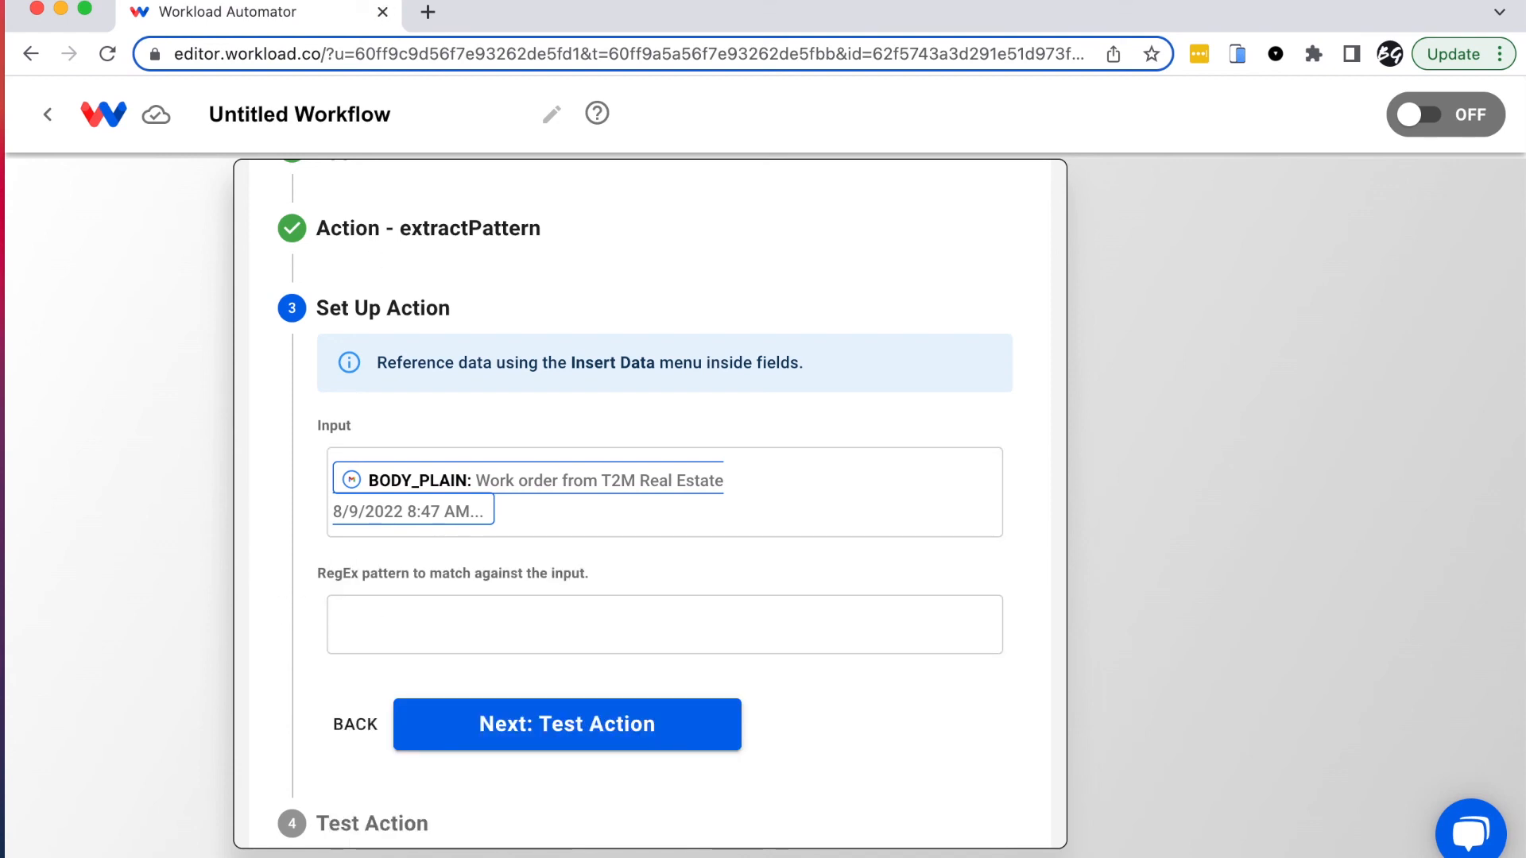
pyautogui.press('super+Tab')
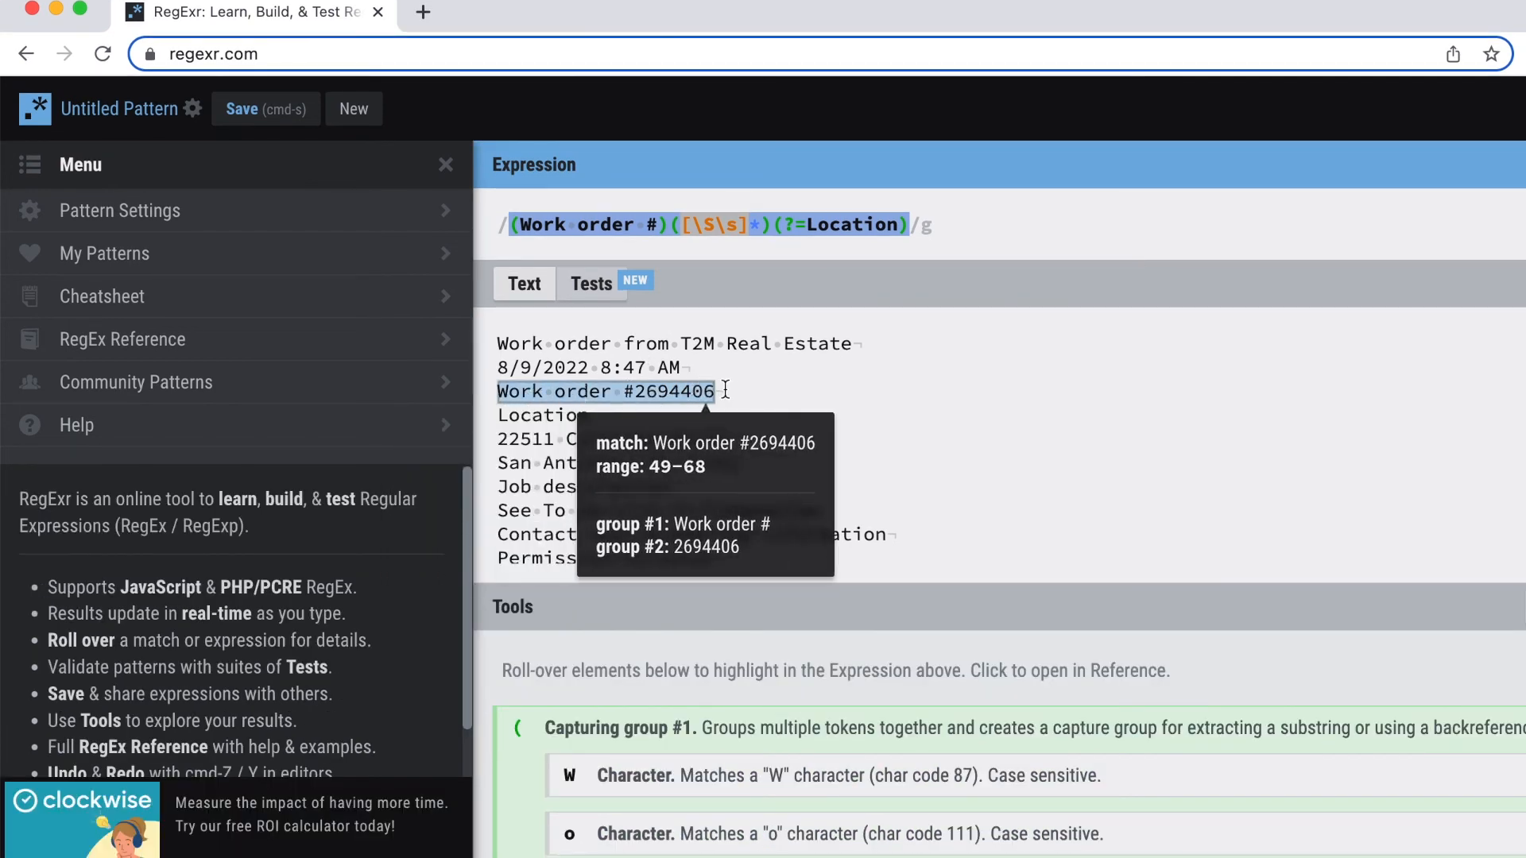
# Step: Select the whole work-order expression (Work order #)([\S\s]*)(?=Location) in RegExr's Expression box
pyautogui.click(979, 223)
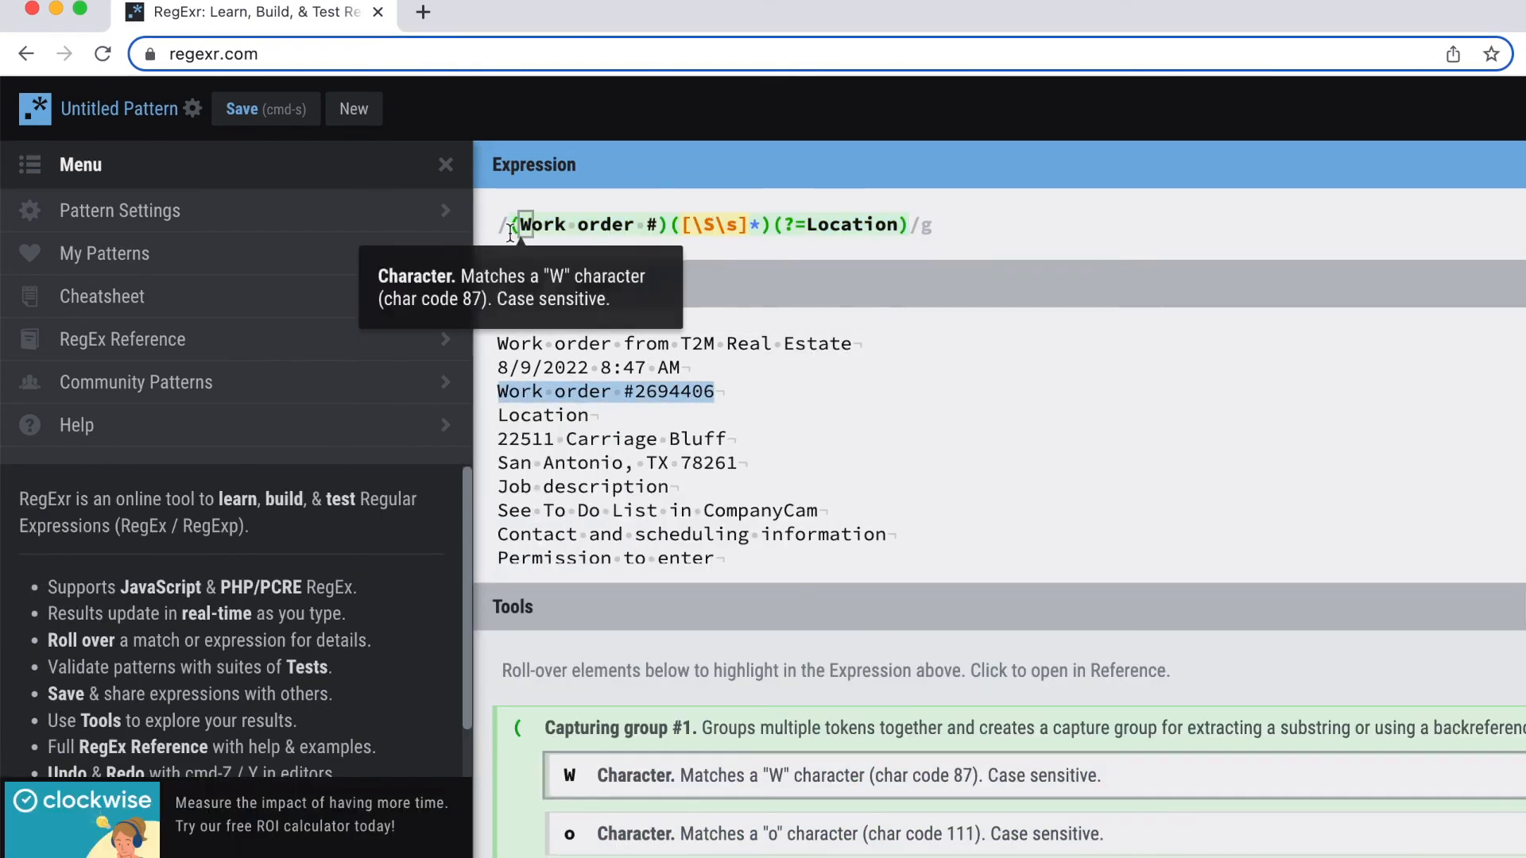
pyautogui.click(888, 225)
pyautogui.moveTo(888, 225); pyautogui.dragTo(502, 233)
pyautogui.press('super+c')
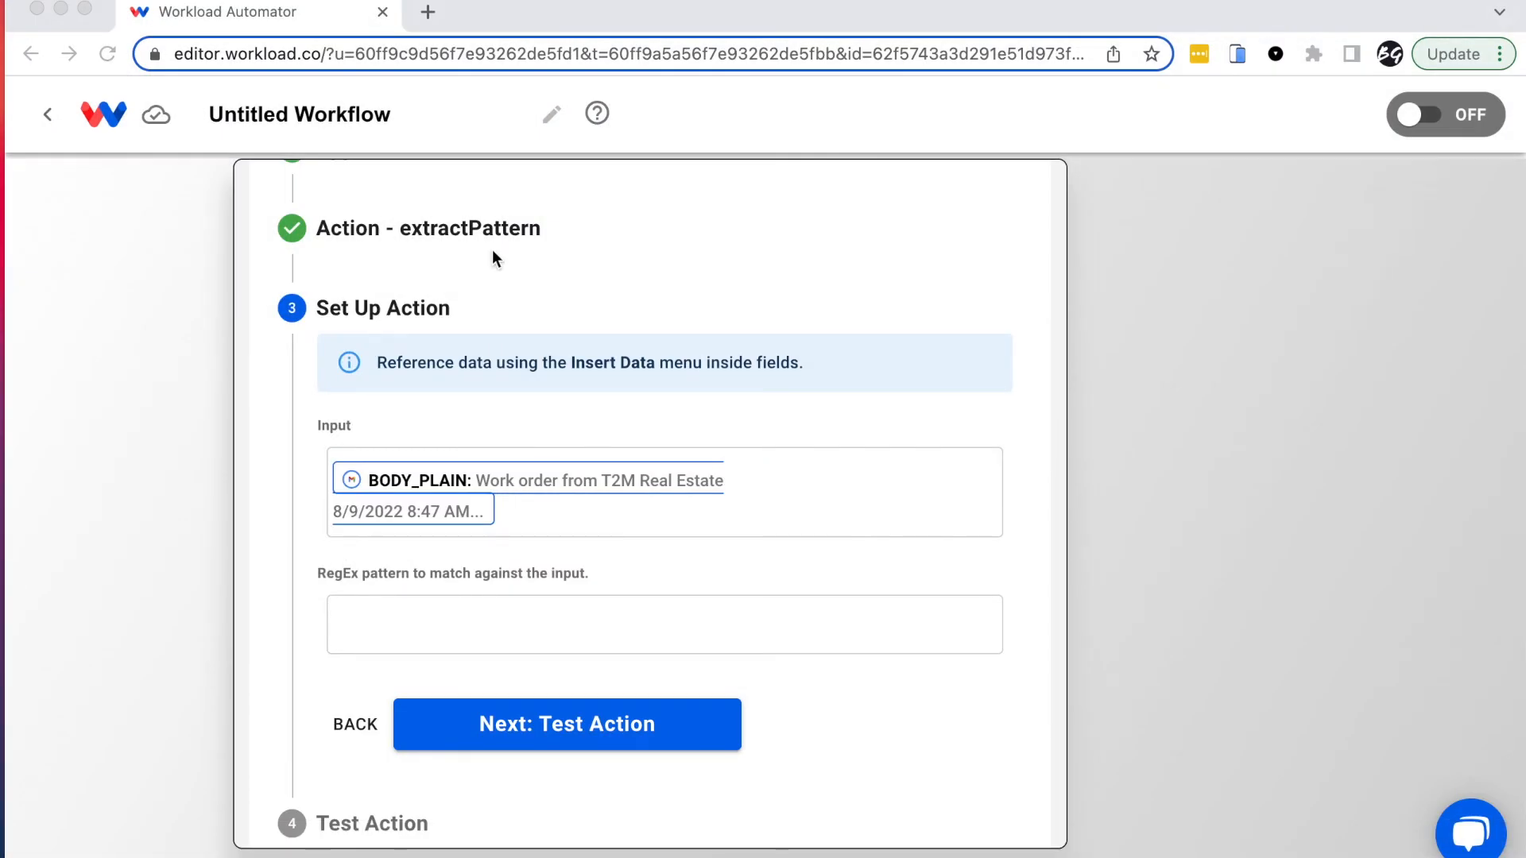
# Step: Paste (Work order #)([\S\s]*)(?=Location) into step 4's RegEx pattern field
pyautogui.click(391, 618)
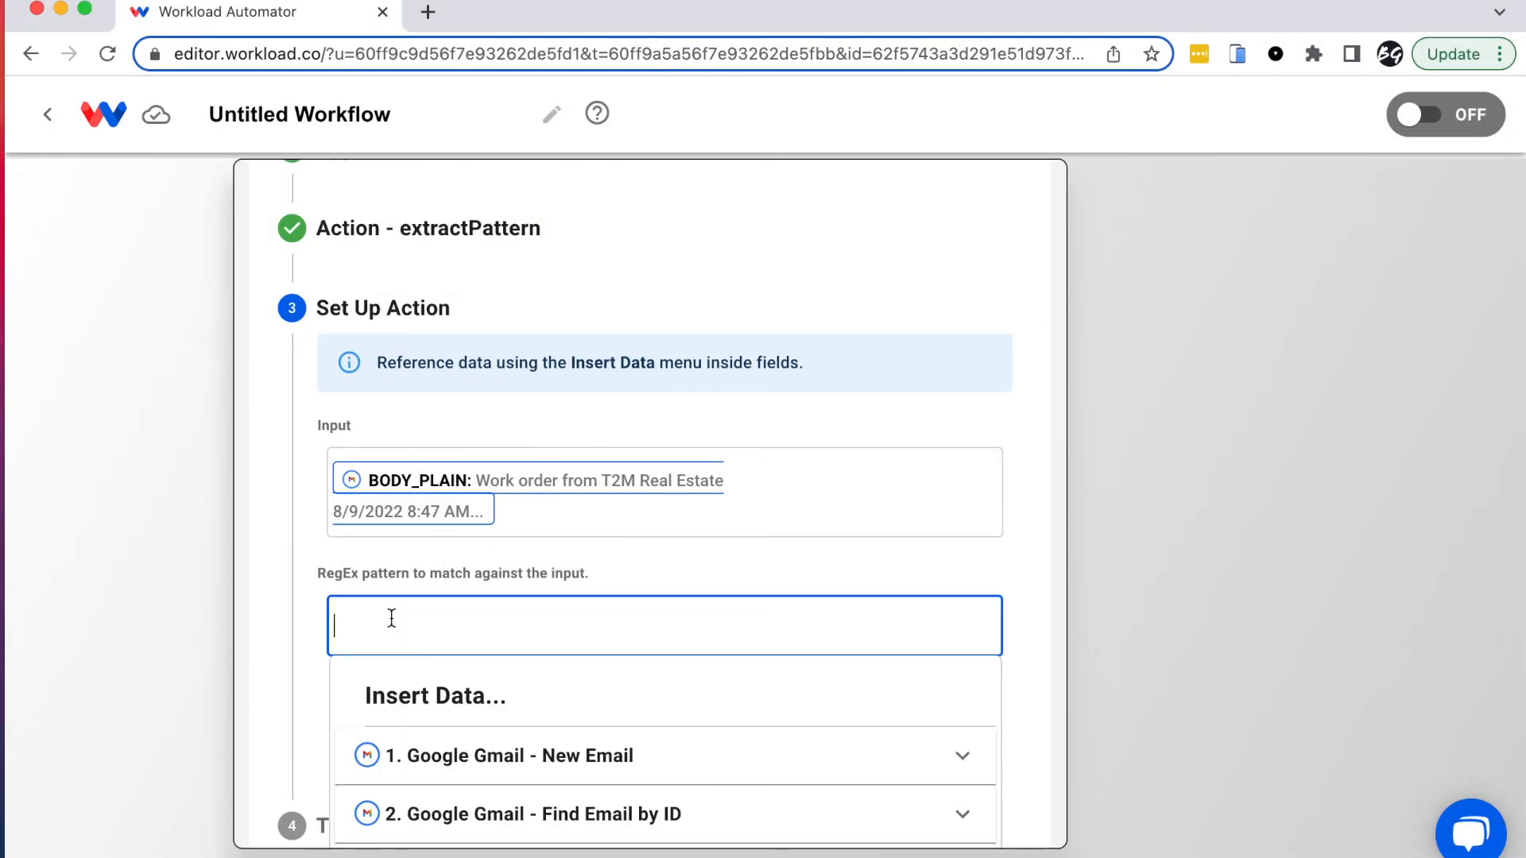
pyautogui.press('super+v')
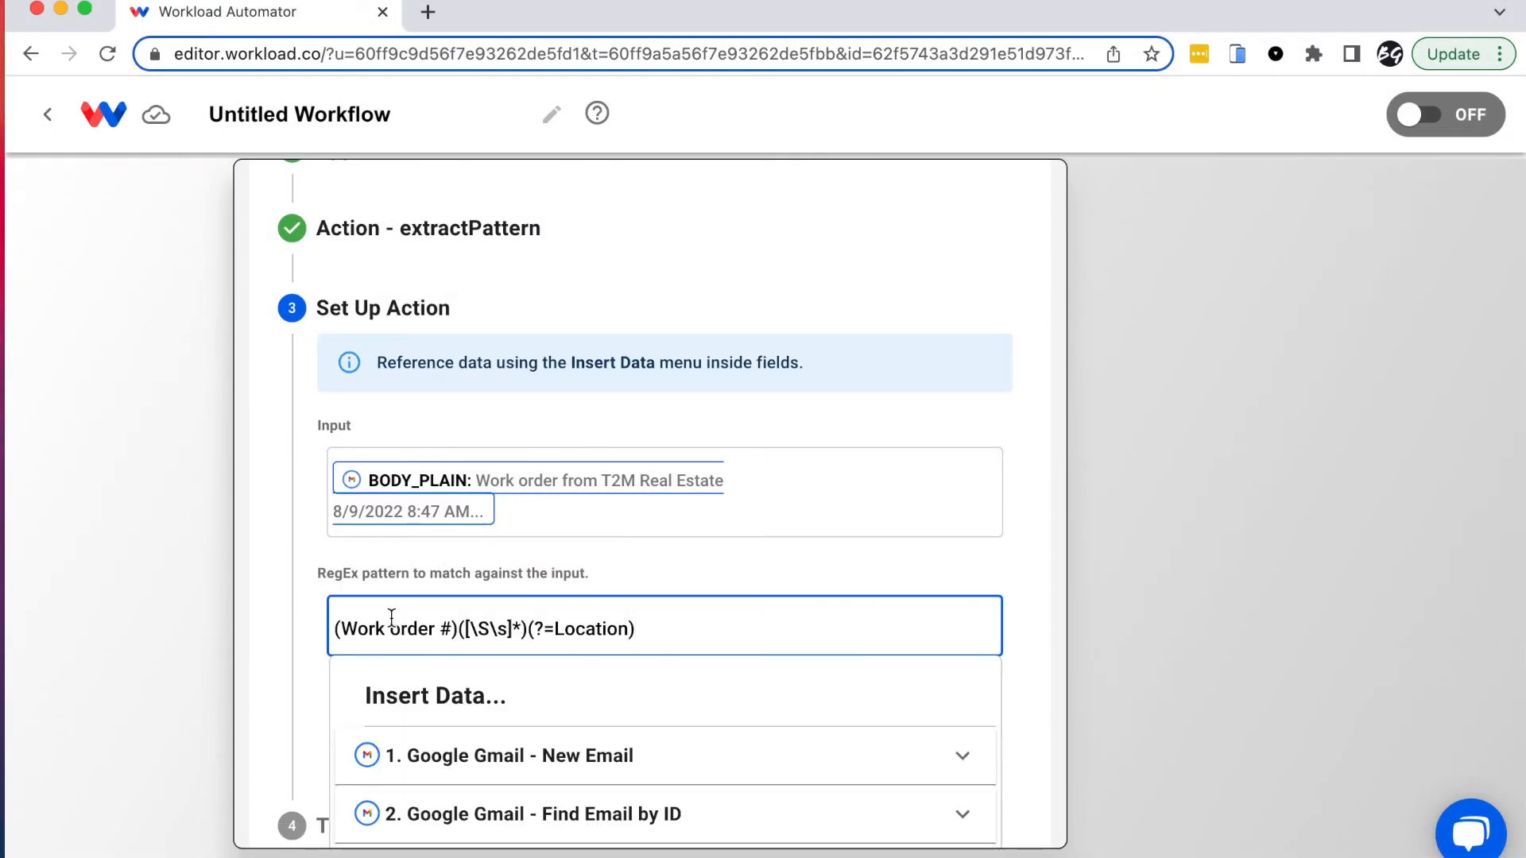
pyautogui.click(302, 643)
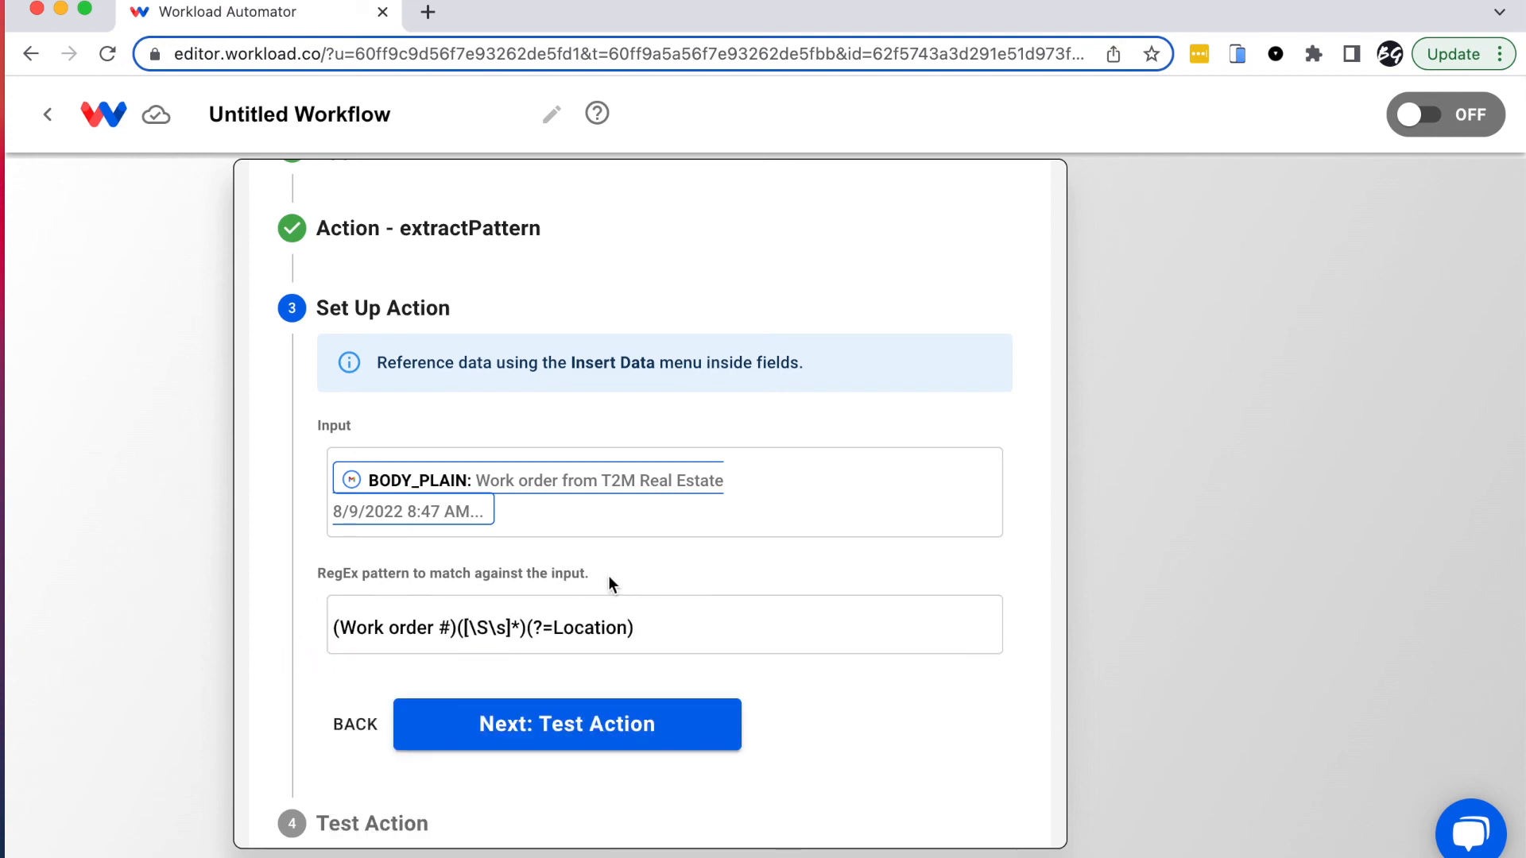
pyautogui.click(664, 622)
pyautogui.click(294, 644)
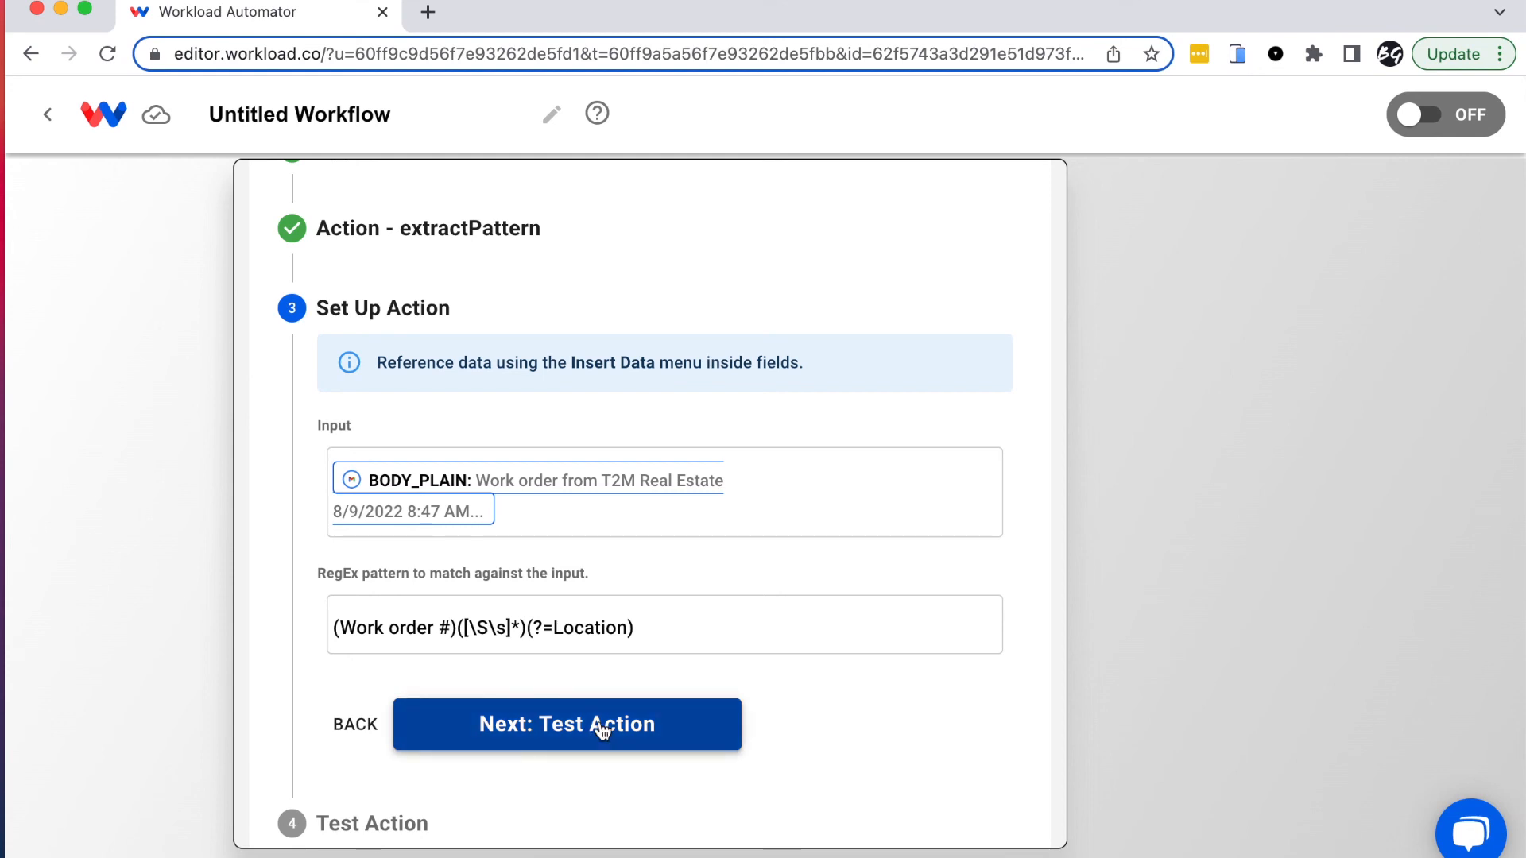
pyautogui.click(602, 724)
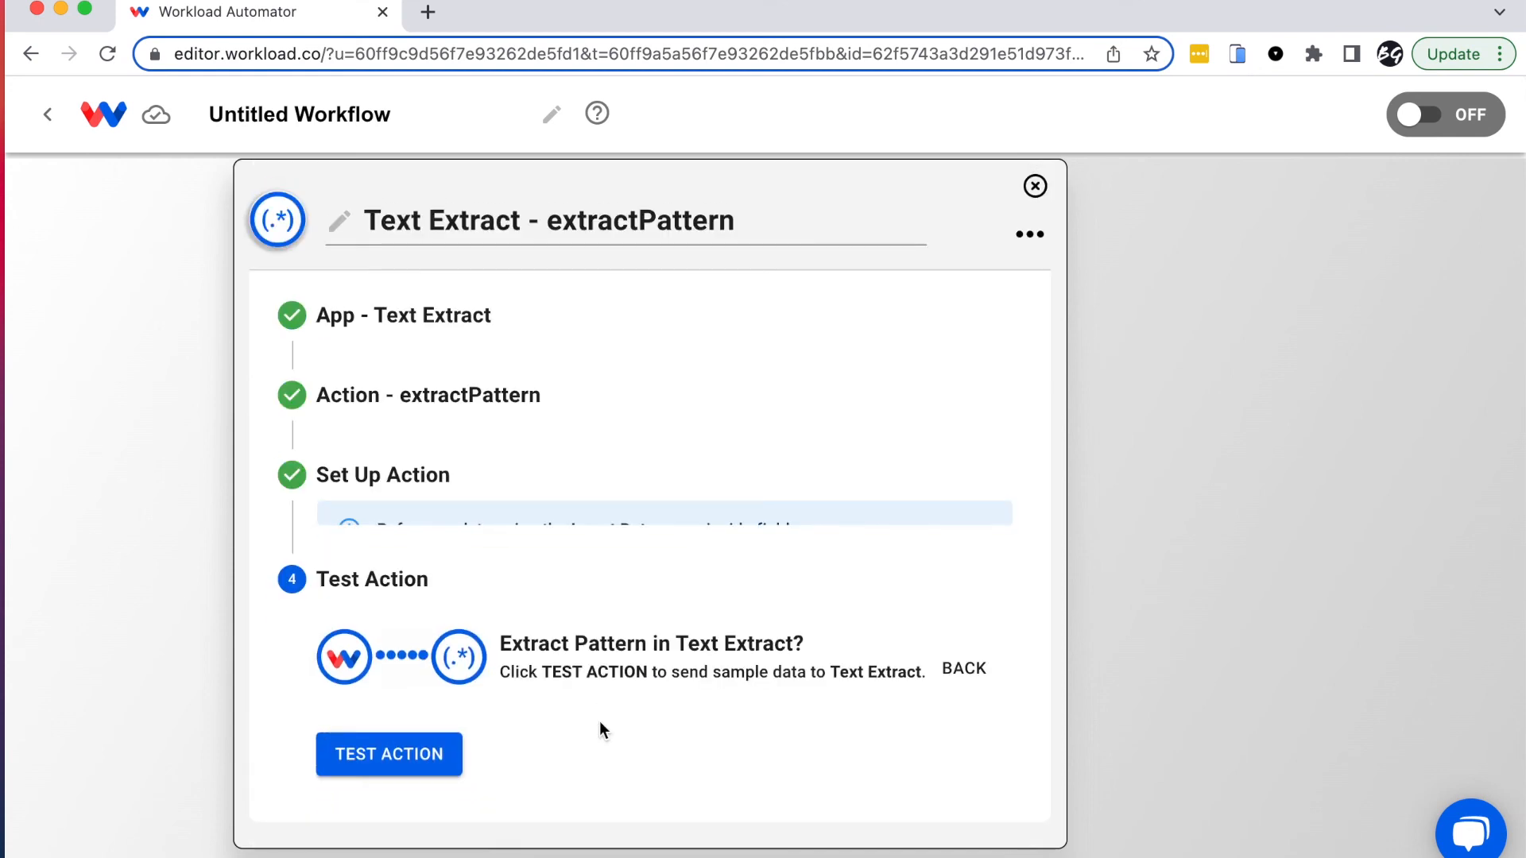
pyautogui.click(404, 735)
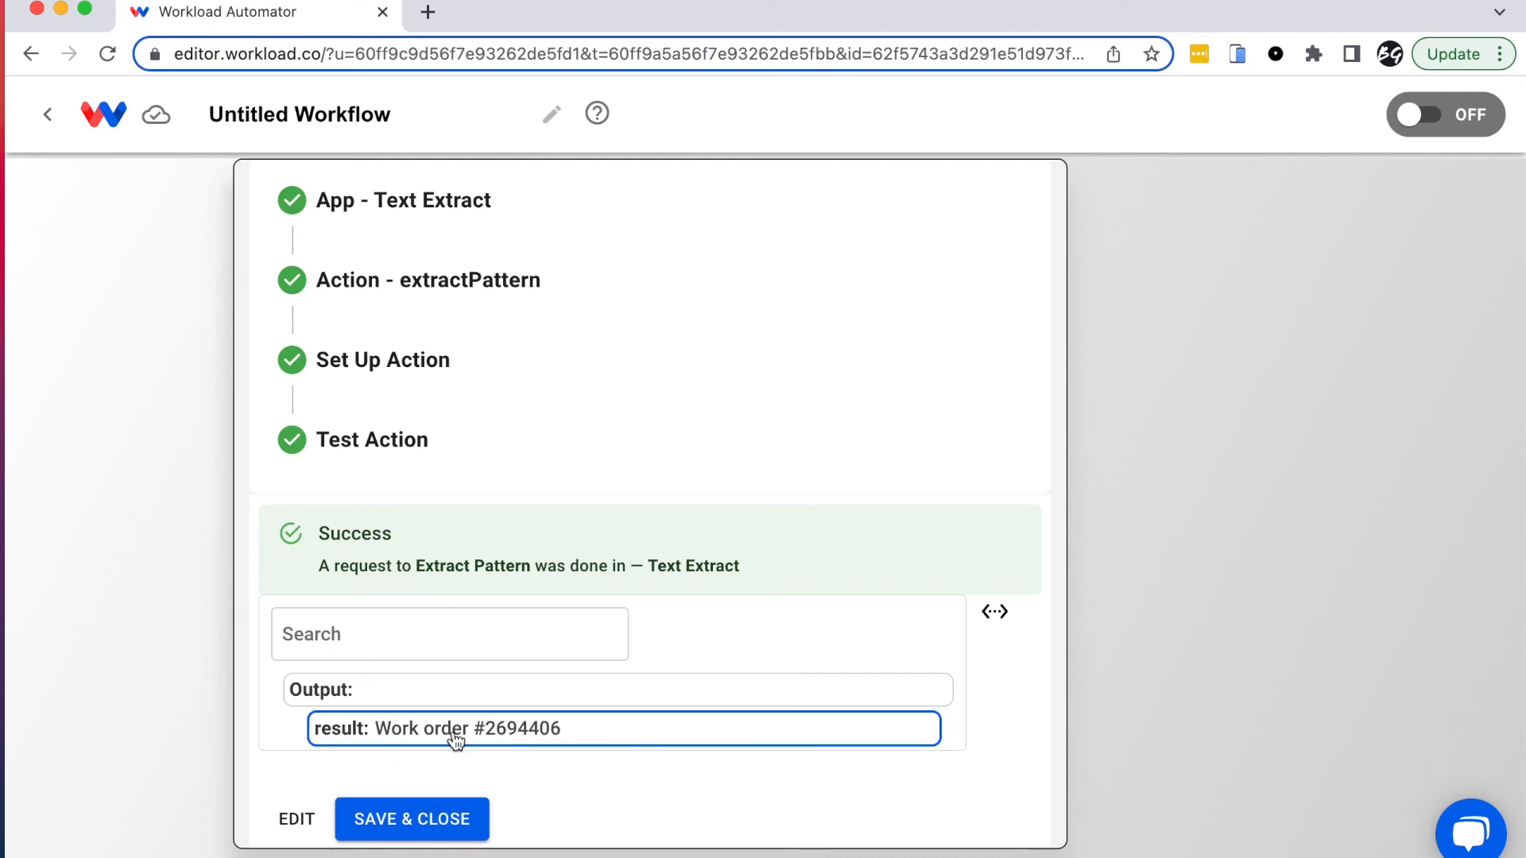
pyautogui.click(433, 832)
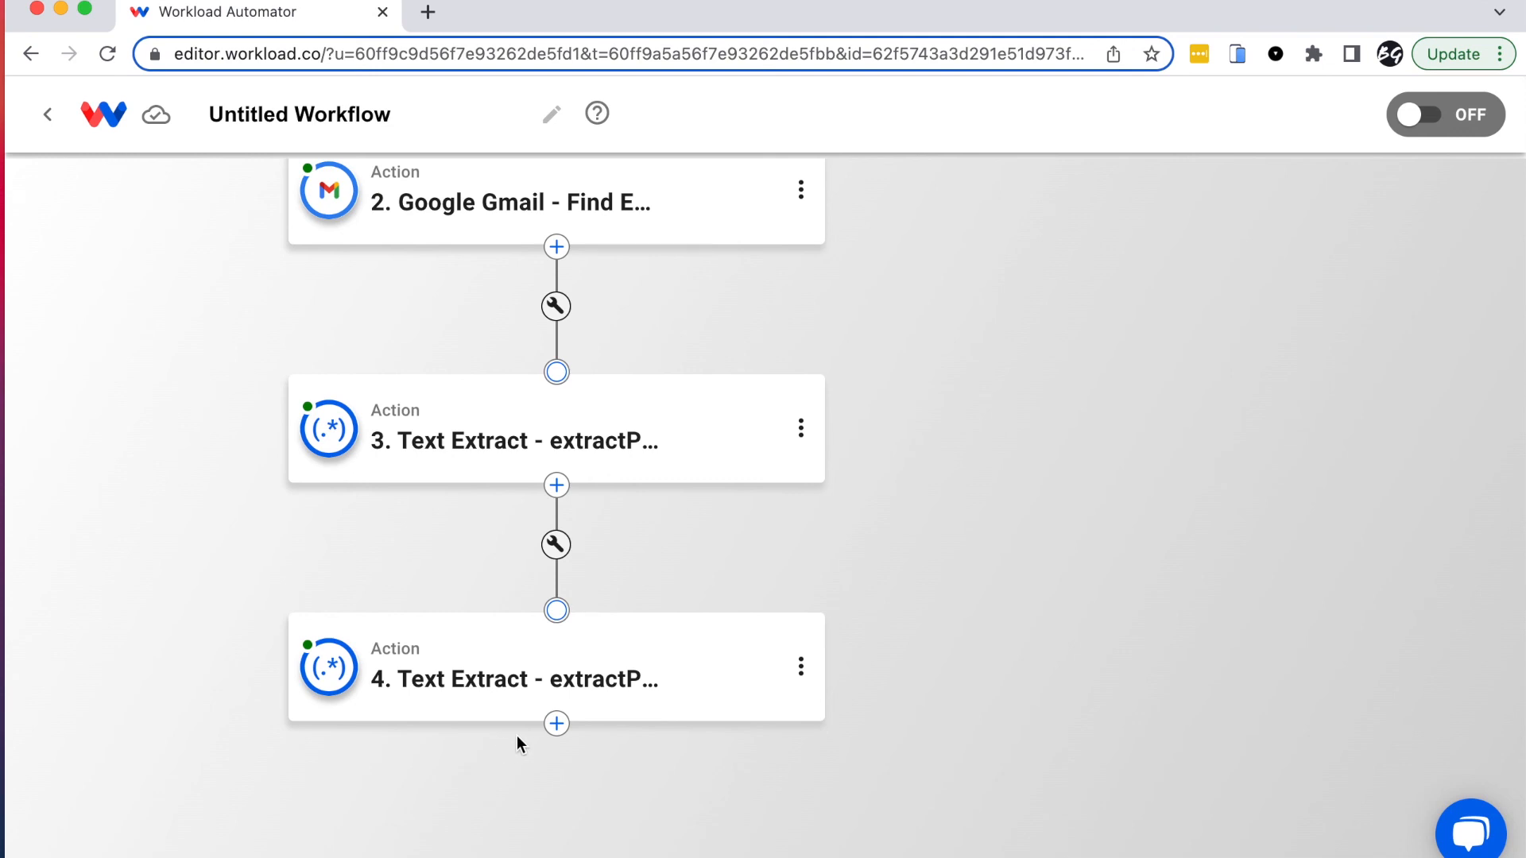
# Step: Add a fifth step after step 4 using CompanyCam's Create Project action, searched as 'company'
pyautogui.click(556, 723)
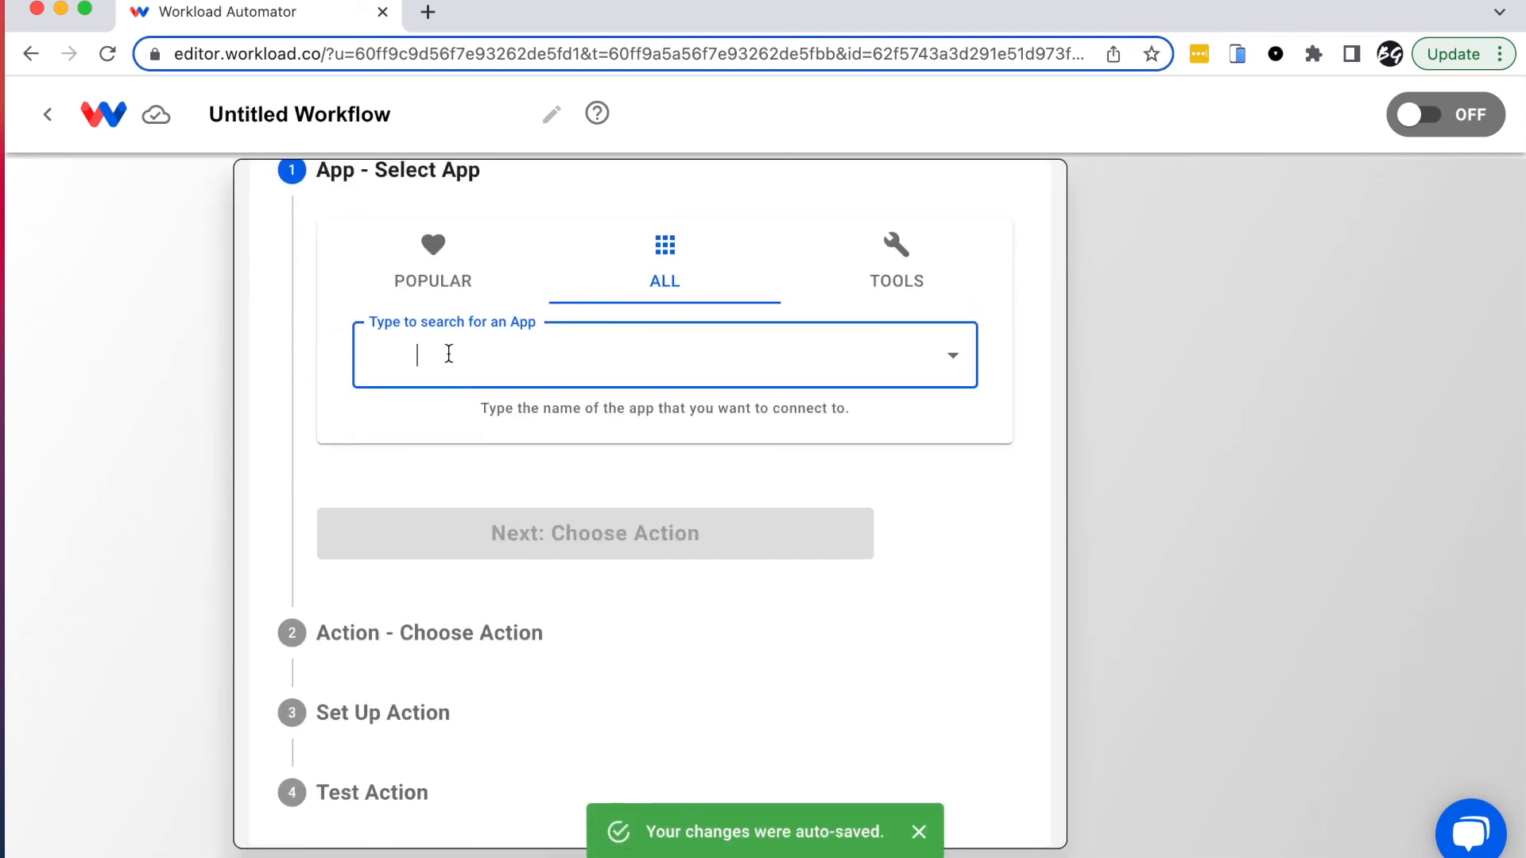
pyautogui.write('company')
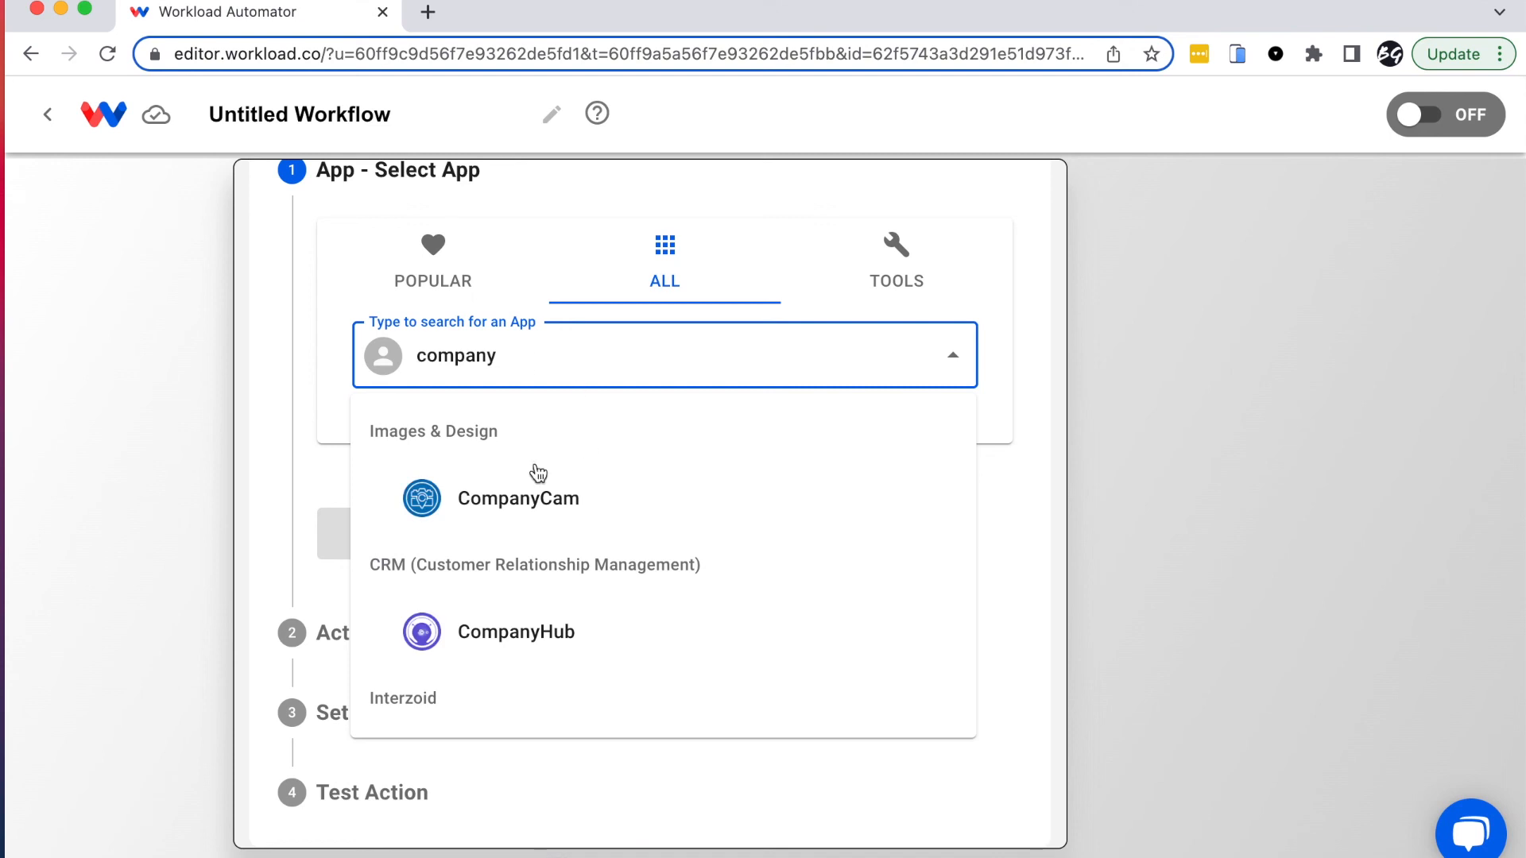
pyautogui.click(509, 497)
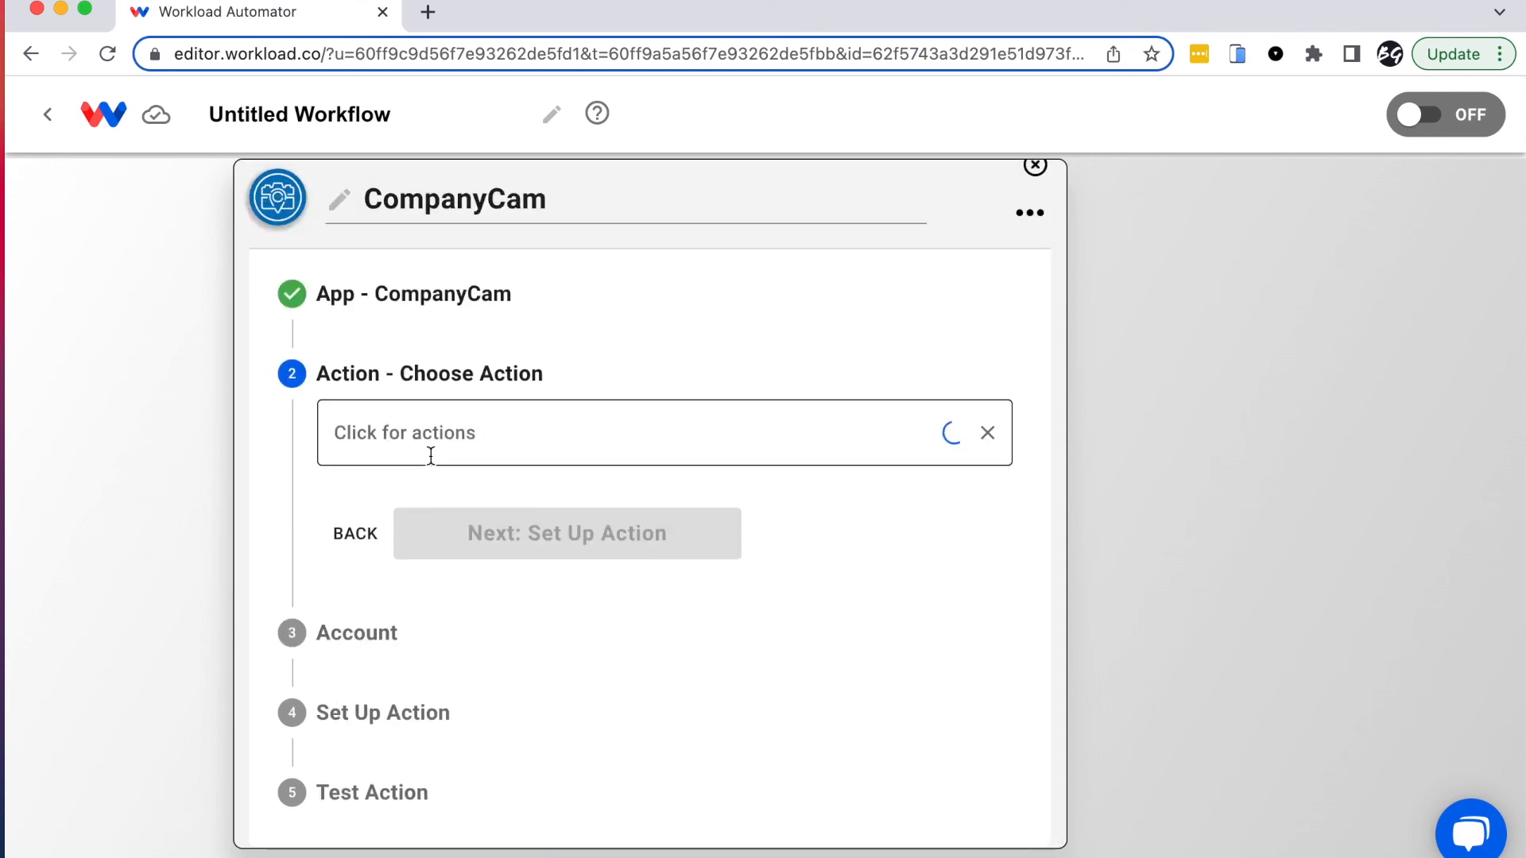
pyautogui.click(427, 447)
pyautogui.click(411, 286)
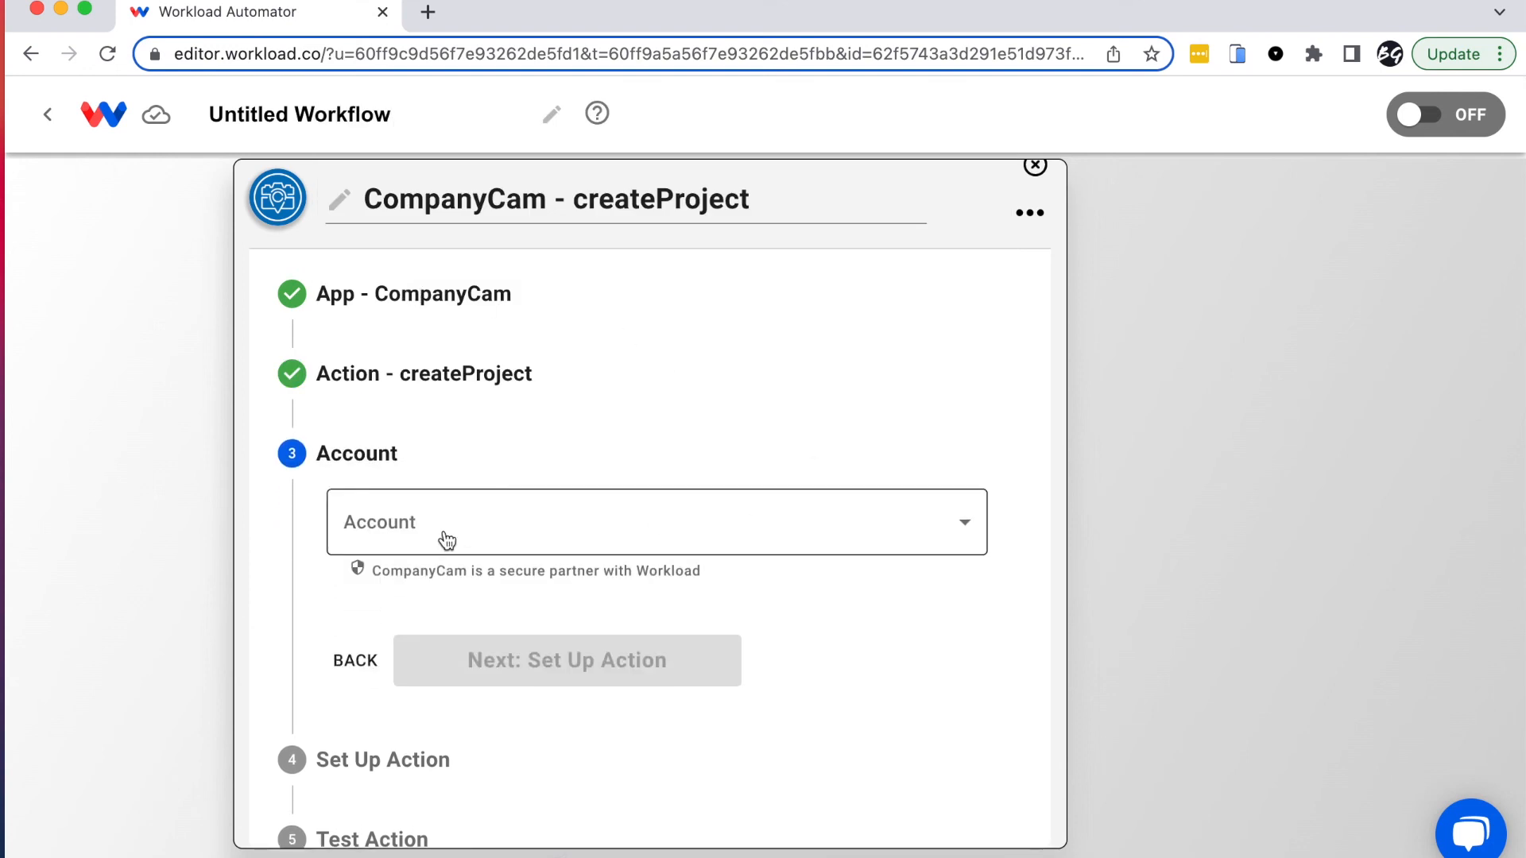
pyautogui.scroll(-1, 304, 708)
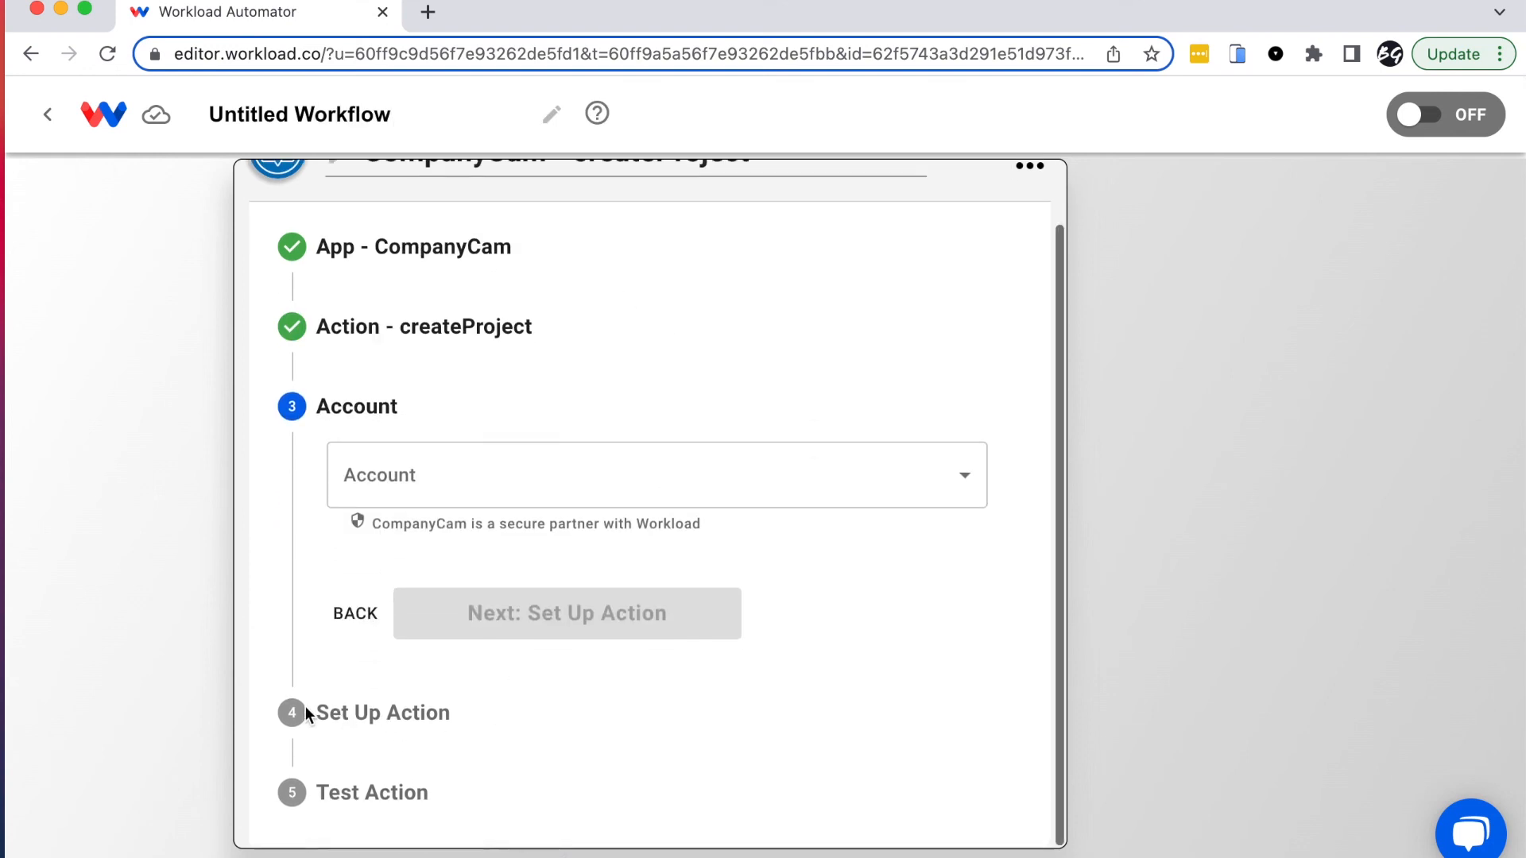